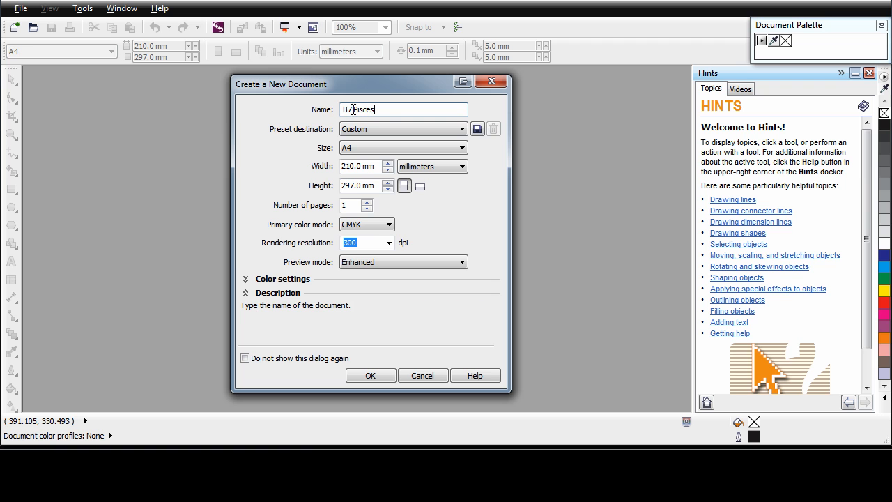
Create the new document with a width of 165 mm, a height of 280 mm and 4 pages
{"action": "left_click", "coordinate": [375, 168]}
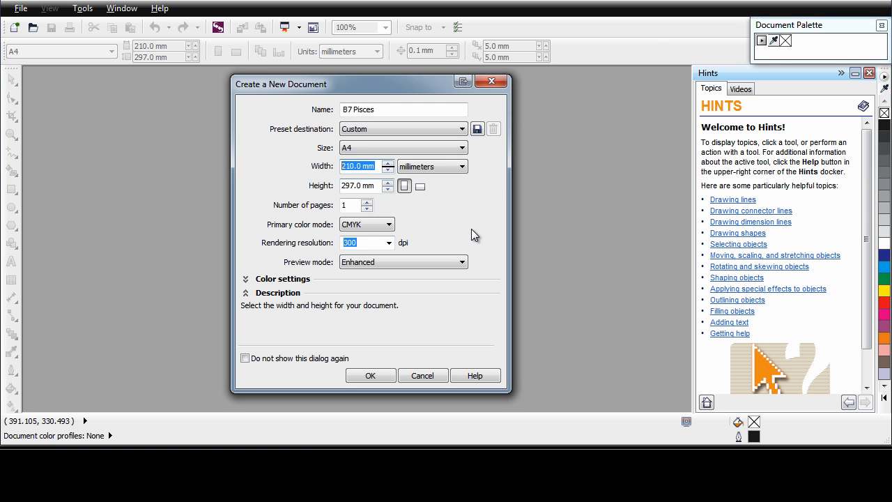
{"action": "type", "text": "165"}
{"action": "left_click", "coordinate": [342, 189]}
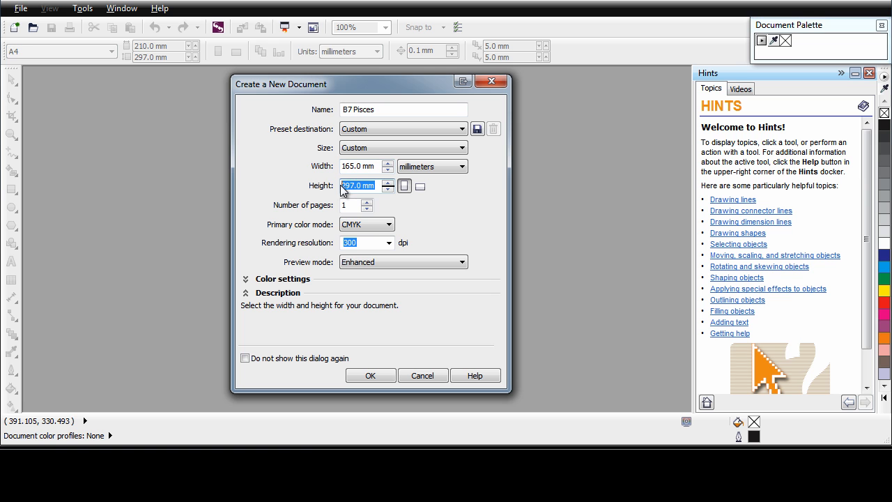
{"action": "type", "text": "280"}
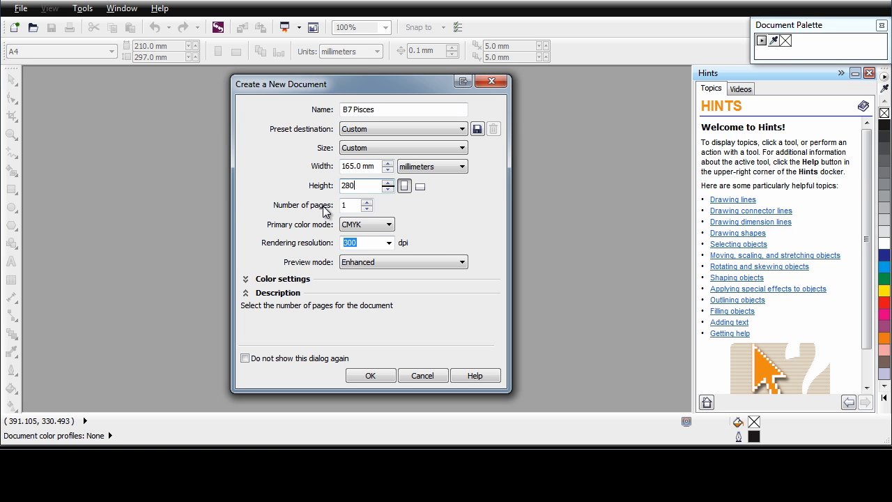
{"action": "left_click", "coordinate": [367, 202]}
{"action": "left_click", "coordinate": [367, 202]}
{"action": "left_click", "coordinate": [368, 202]}
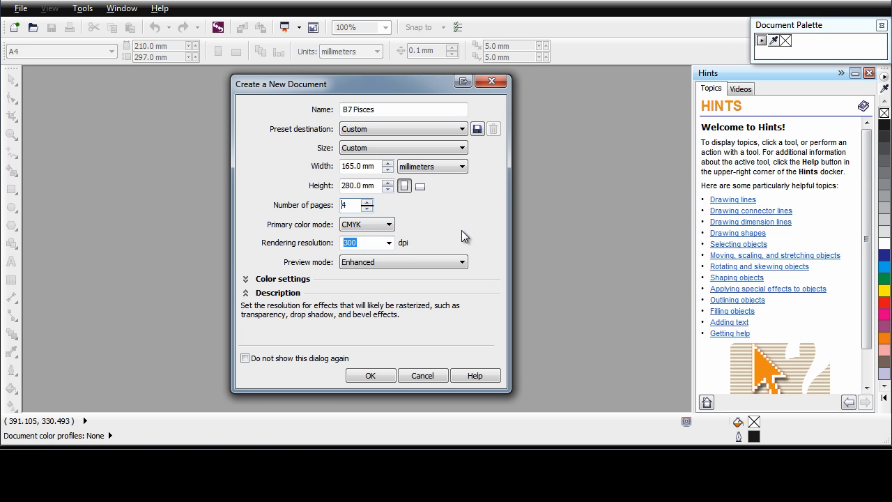
{"action": "left_click", "coordinate": [368, 377]}
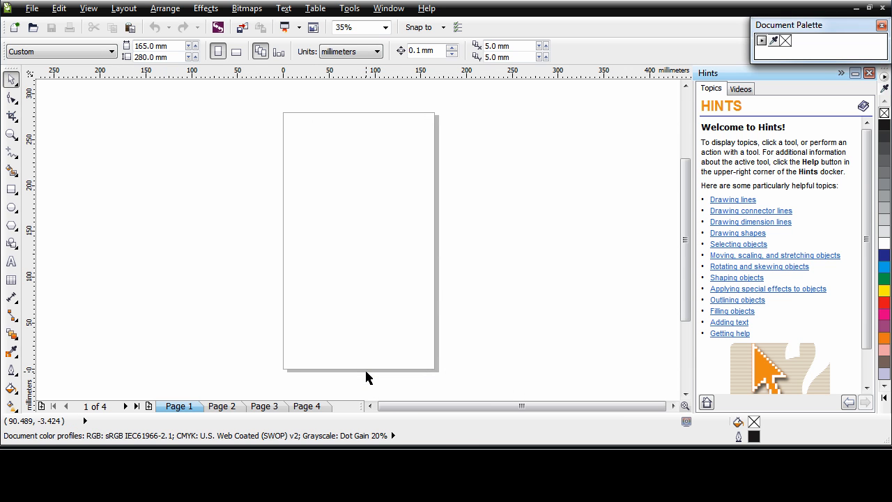
Open the Object Manager and Object Properties dockers, and bring the Object Manager to the front
{"action": "left_click", "coordinate": [350, 8]}
{"action": "left_click", "coordinate": [382, 128]}
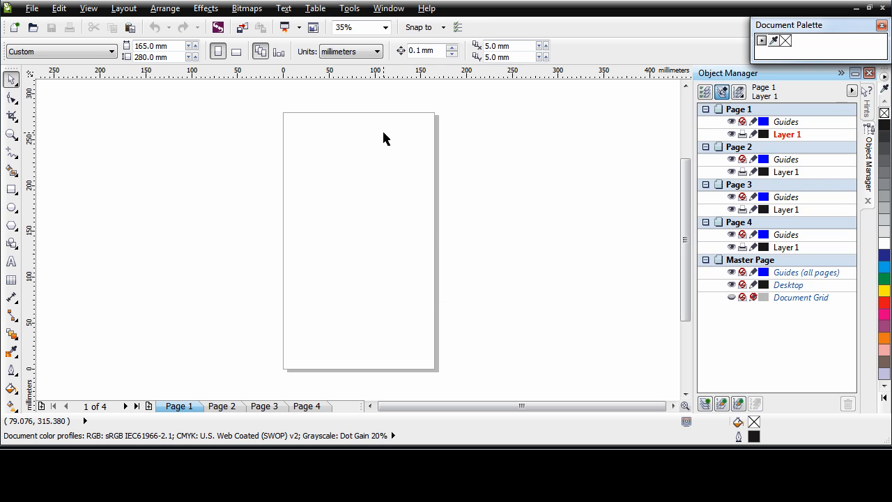
{"action": "left_click", "coordinate": [389, 8]}
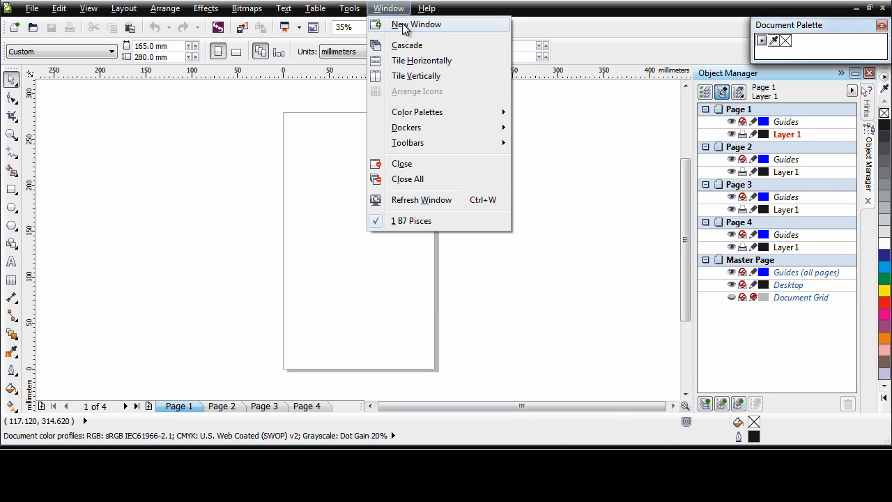
{"action": "mouse_move", "coordinate": [417, 132]}
{"action": "left_click", "coordinate": [567, 129]}
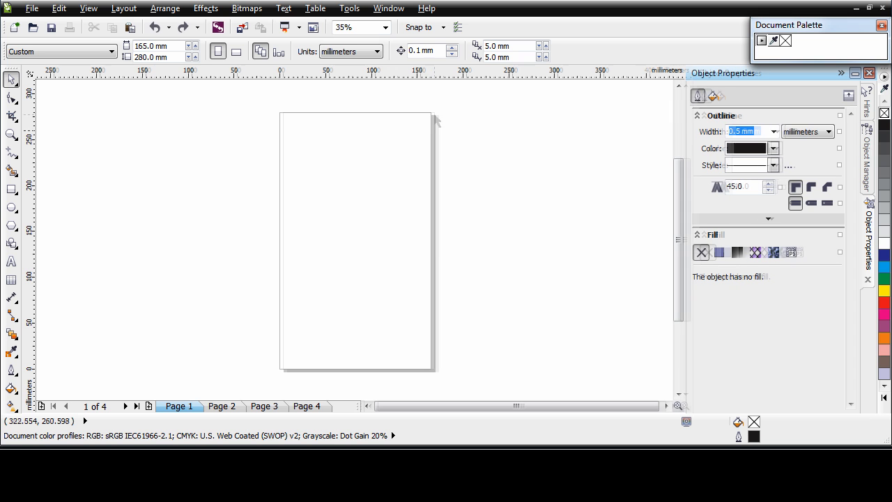
{"action": "left_click", "coordinate": [865, 160]}
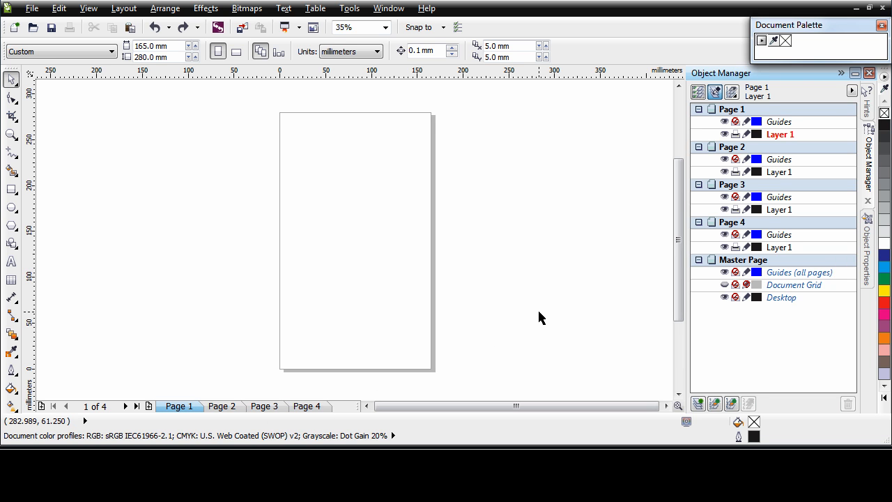
Add a master layer for all pages and name it Background
{"action": "left_click", "coordinate": [715, 405]}
{"action": "type", "text": "Bac"}
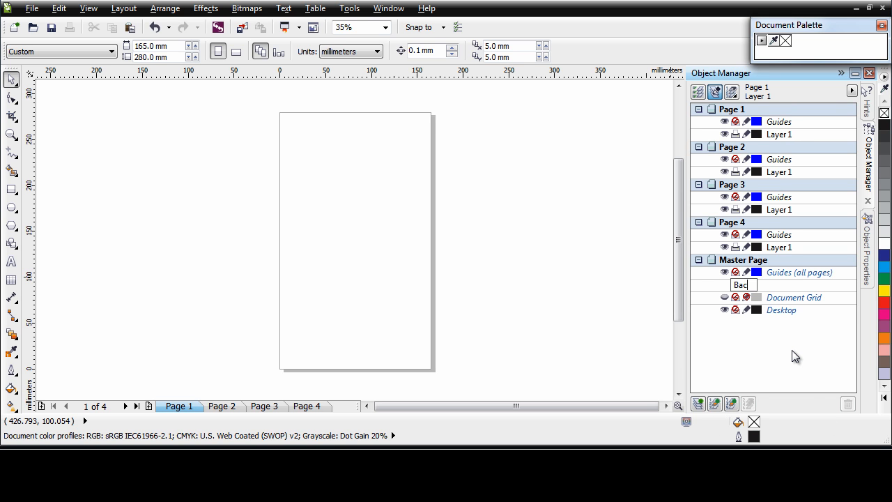
{"action": "type", "text": "kground"}
{"action": "key", "text": "Return"}
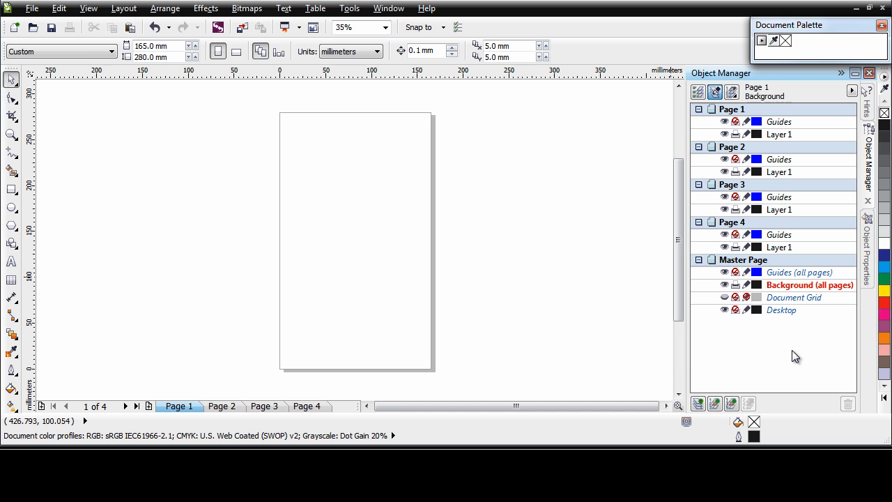
{"action": "left_click", "coordinate": [846, 288]}
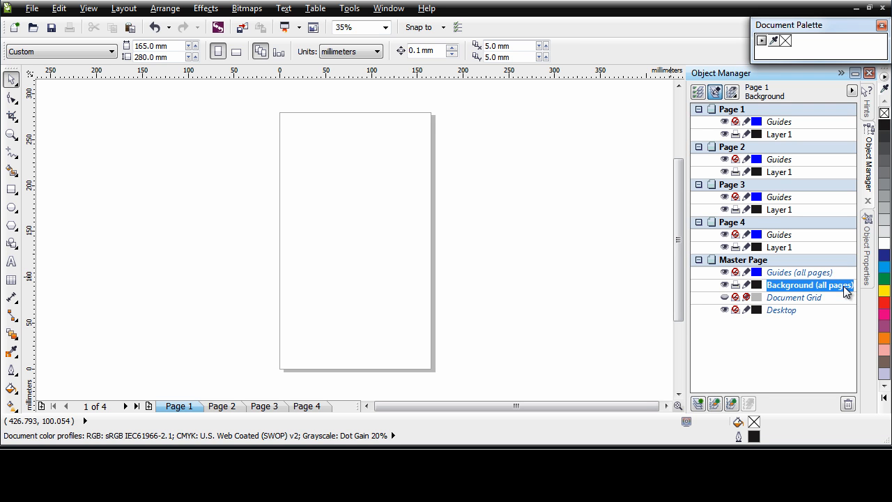
{"action": "left_click", "coordinate": [705, 268]}
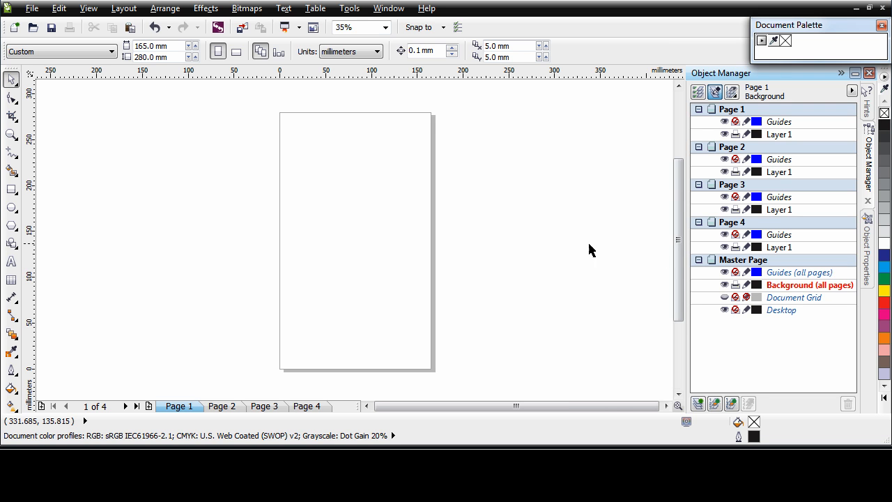
Draw a rectangle over the page on the Background layer and set its size to 165 × 280 mm
{"action": "left_click", "coordinate": [12, 190]}
{"action": "left_click_drag", "start_coordinate": [263, 103], "coordinate": [416, 344]}
{"action": "left_click_drag", "start_coordinate": [147, 46], "coordinate": [125, 46]}
{"action": "double_click", "coordinate": [125, 46]}
{"action": "type", "text": "16"}
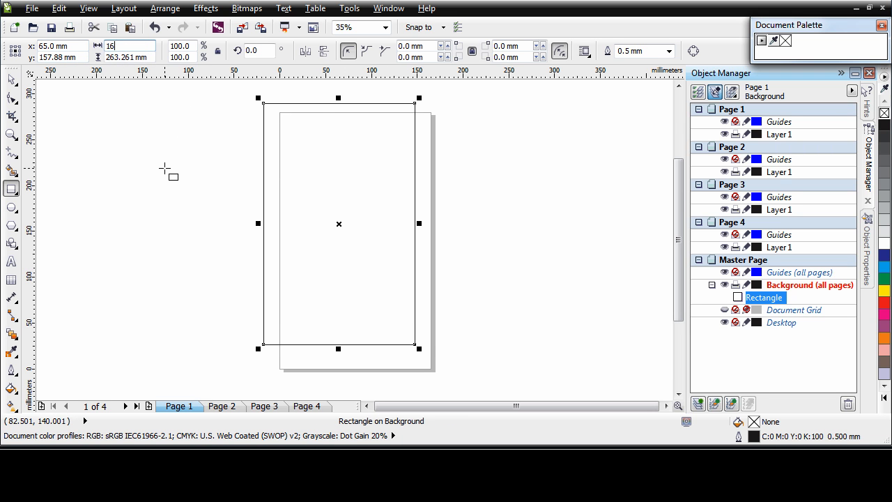
{"action": "type", "text": "5"}
{"action": "key", "text": "Tab"}
{"action": "type", "text": "2"}
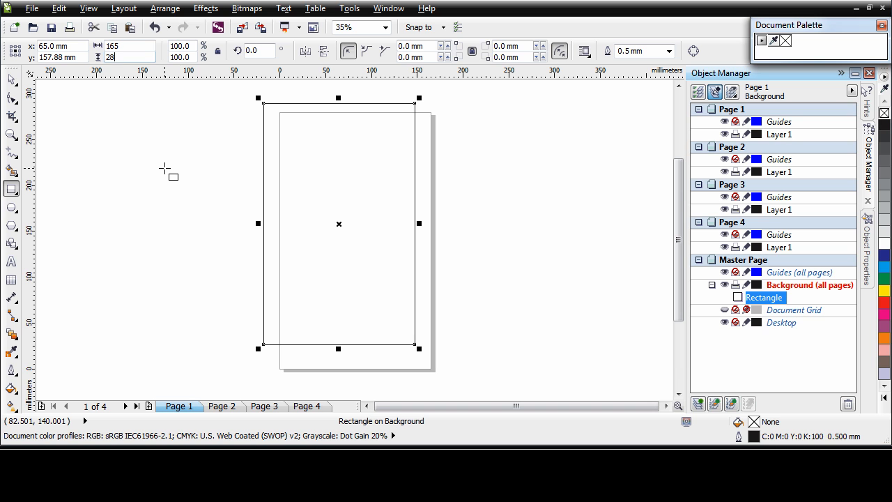
{"action": "key", "text": "Return"}
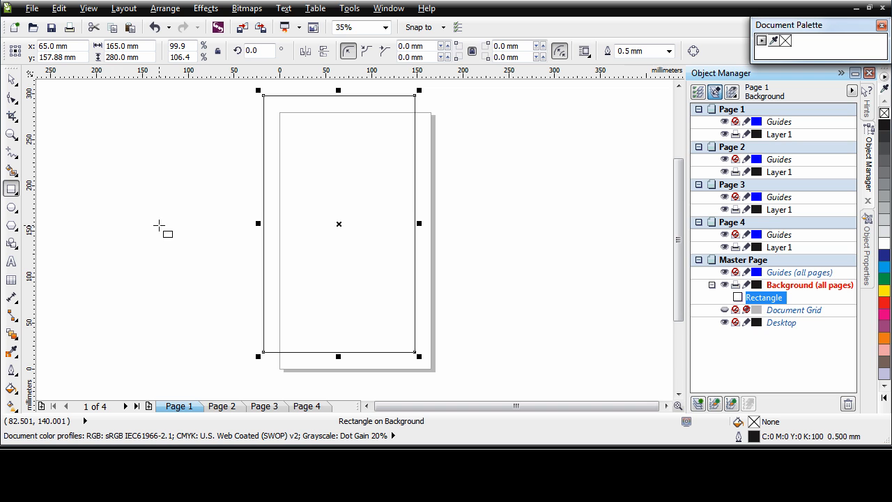
Use the rectangle's lower-left corner as its reference point and set its position to X 0, Y 0 mm
{"action": "left_click", "coordinate": [11, 55]}
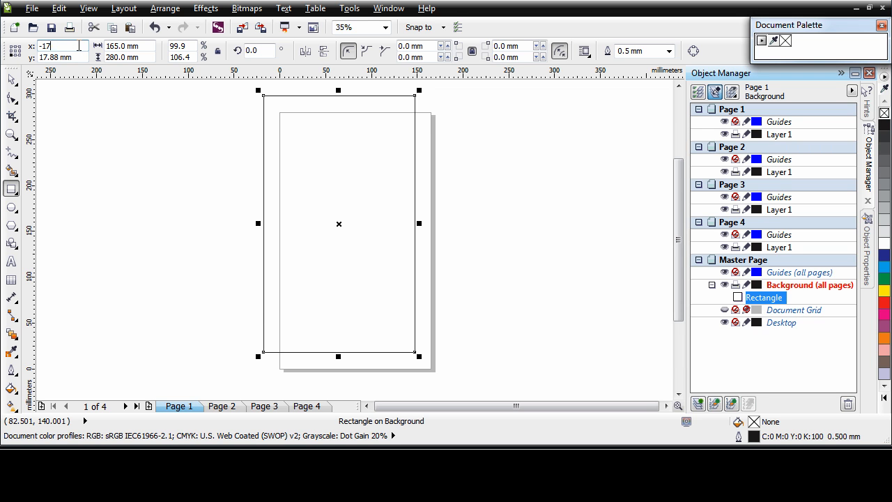
{"action": "key", "text": "Return"}
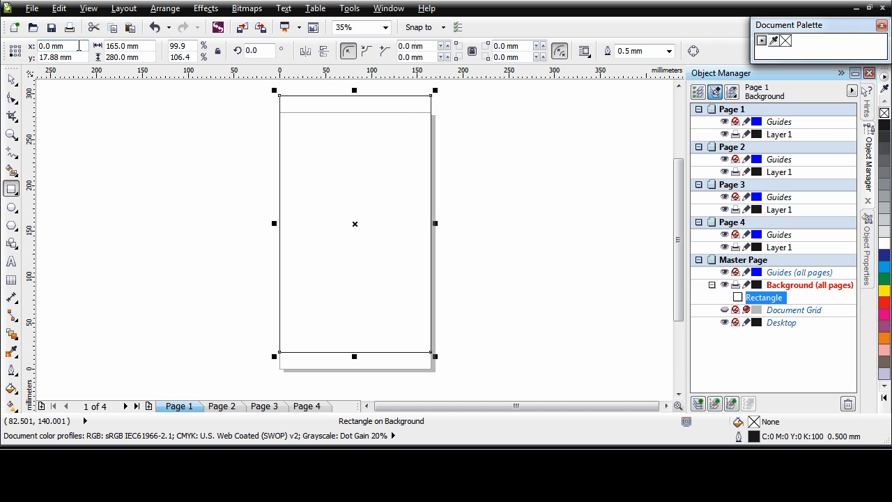
{"action": "key", "text": "BackSpace"}
{"action": "key", "text": "BackSpace"}
{"action": "key", "text": "BackSpace"}
{"action": "key", "text": "BackSpace"}
{"action": "key", "text": "BackSpace"}
{"action": "key", "text": "BackSpace"}
{"action": "key", "text": "BackSpace"}
{"action": "key", "text": "Return"}
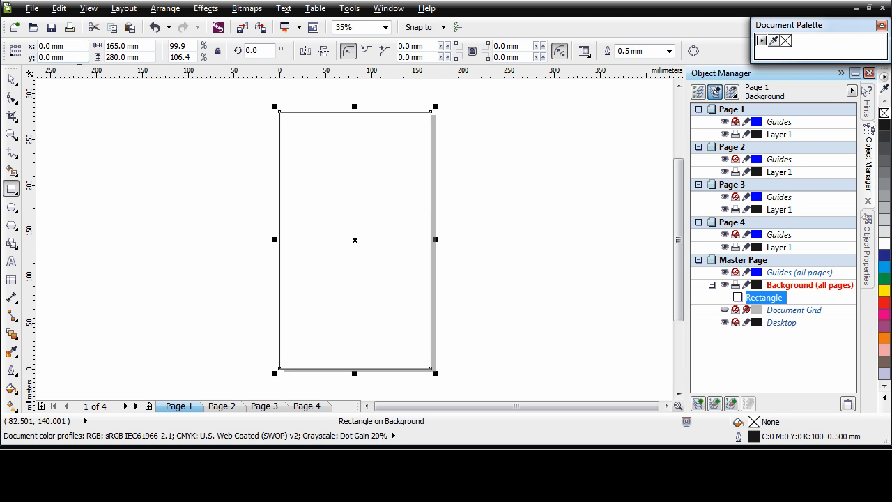
Give the rectangle a uniform CMYK fill of C 49, M 97, Y 53, K 57
{"action": "left_click", "coordinate": [11, 79]}
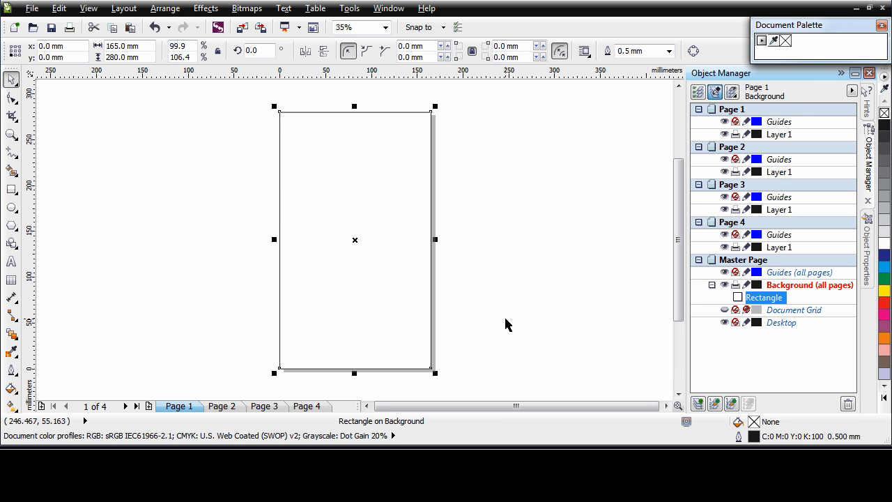
{"action": "left_click", "coordinate": [869, 251]}
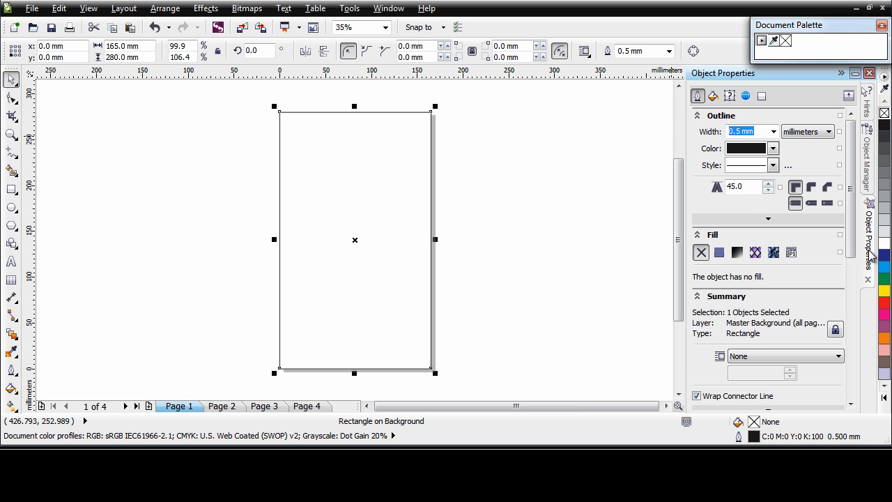
{"action": "left_click", "coordinate": [720, 253]}
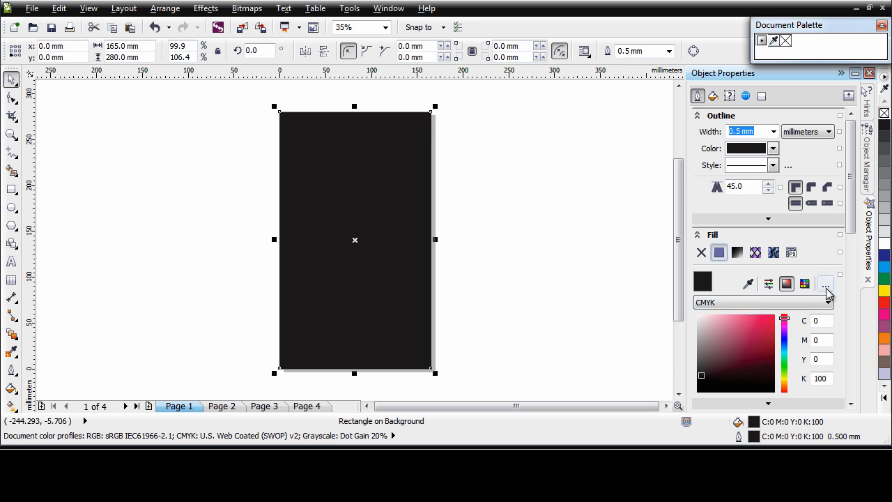
{"action": "left_click", "coordinate": [820, 321]}
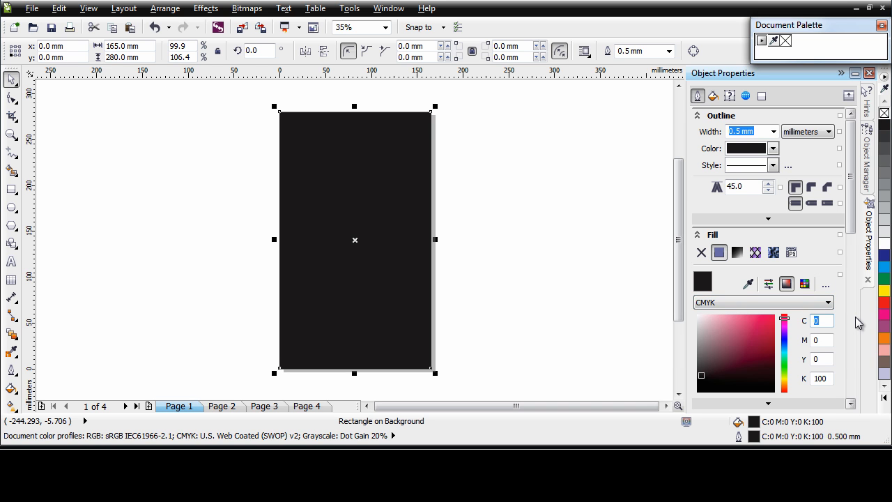
{"action": "type", "text": "49"}
{"action": "key", "text": "Tab"}
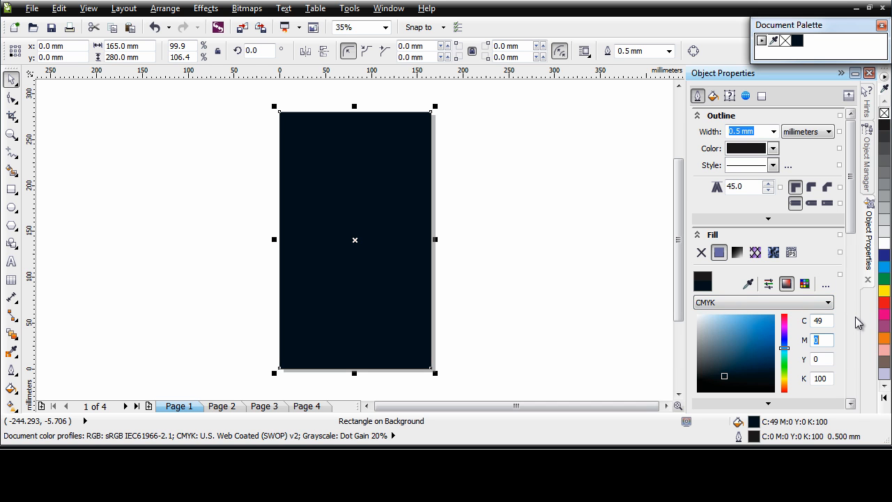
{"action": "type", "text": "97"}
{"action": "key", "text": "Tab"}
{"action": "type", "text": "53"}
{"action": "key", "text": "Tab"}
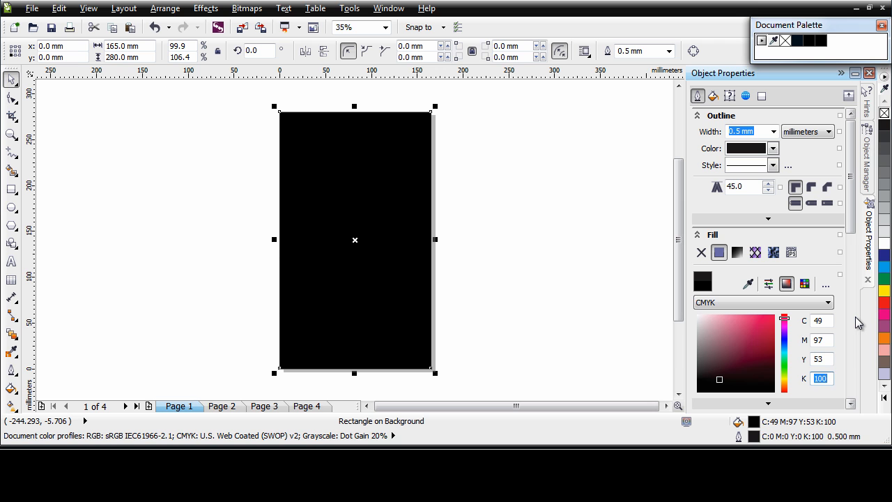
{"action": "type", "text": "57"}
{"action": "key", "text": "Return"}
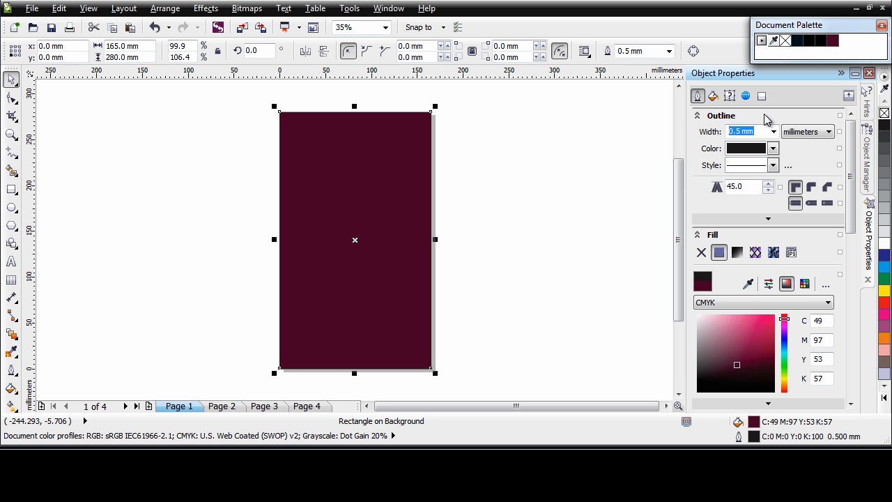
Set the rectangle's outline width to None and check the background on the other pages
{"action": "left_click", "coordinate": [774, 132]}
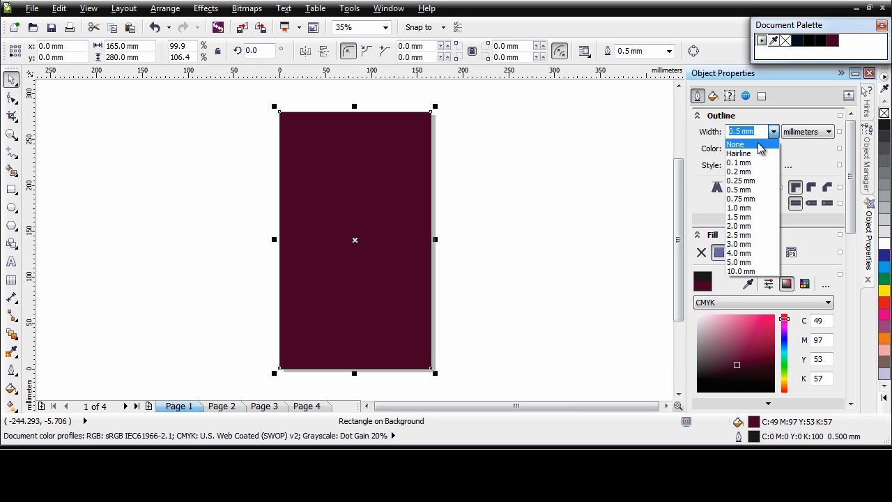
{"action": "left_click", "coordinate": [736, 144]}
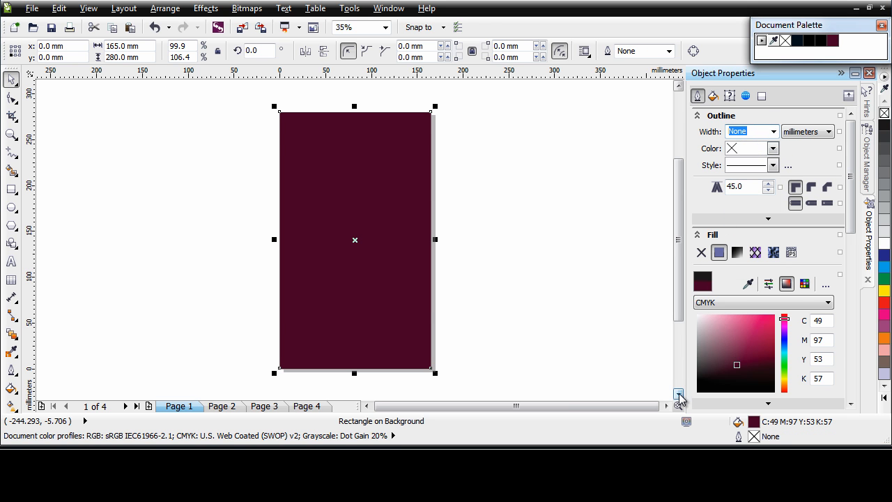
{"action": "left_click", "coordinate": [229, 411]}
{"action": "left_click", "coordinate": [309, 409]}
{"action": "left_click", "coordinate": [179, 406]}
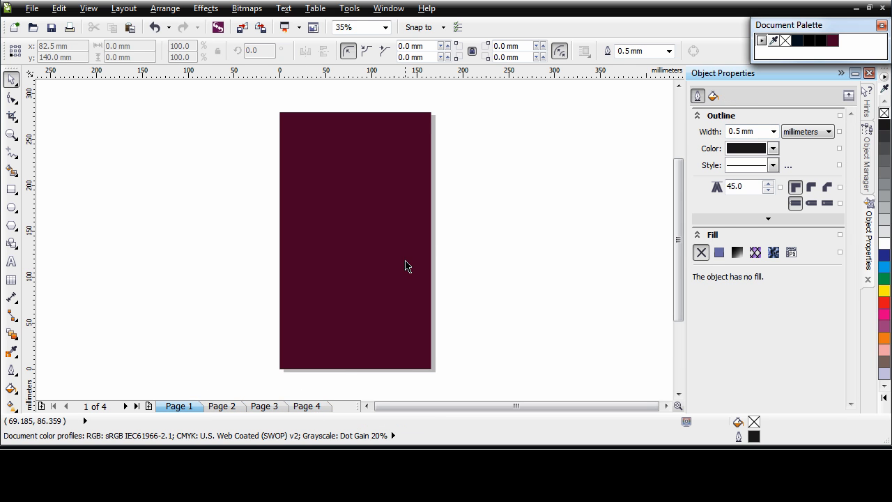
Collapse and lock the Background master layer, and test the lock by trying to move the rectangle
{"action": "left_click", "coordinate": [869, 178]}
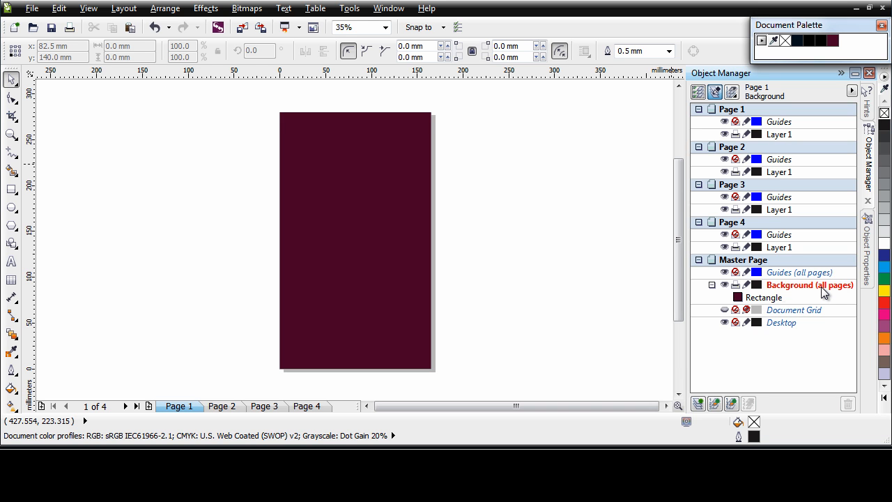
{"action": "left_click", "coordinate": [712, 284]}
{"action": "left_click", "coordinate": [747, 285]}
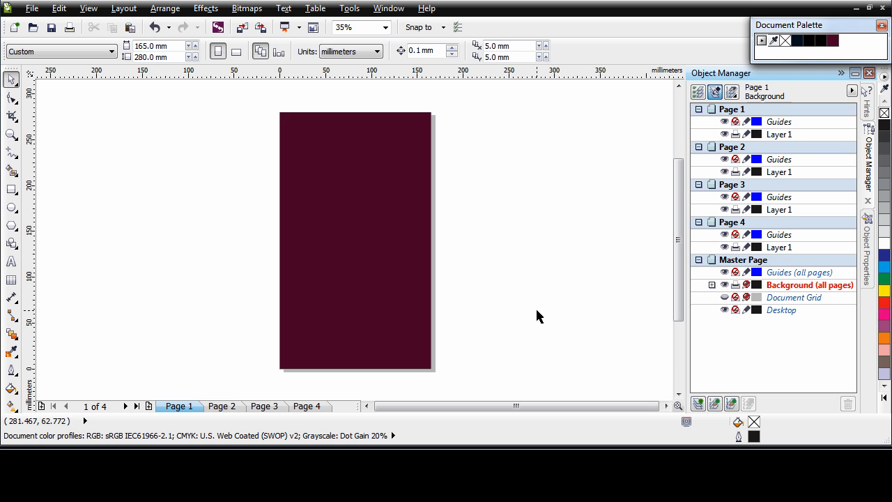
{"action": "left_click_drag", "start_coordinate": [309, 275], "coordinate": [470, 214]}
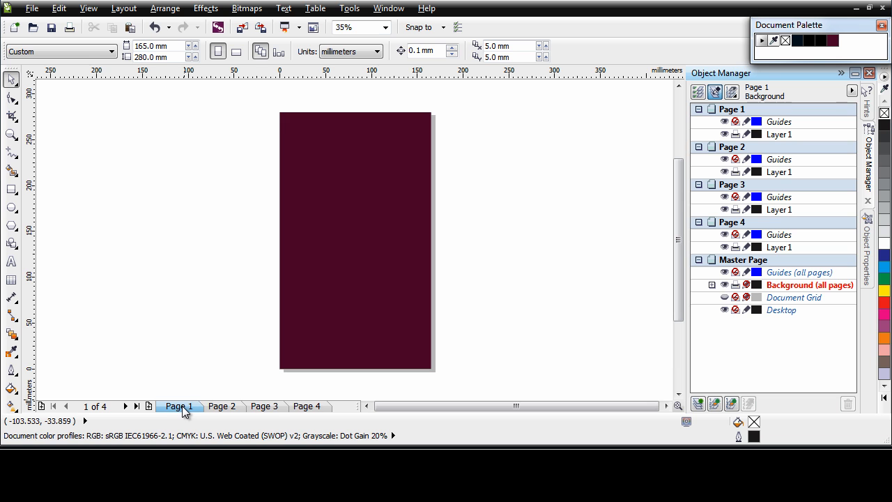
Return to page 1 and add a master layer for odd pages named Footer
{"action": "left_click", "coordinate": [264, 407]}
{"action": "left_click", "coordinate": [183, 406]}
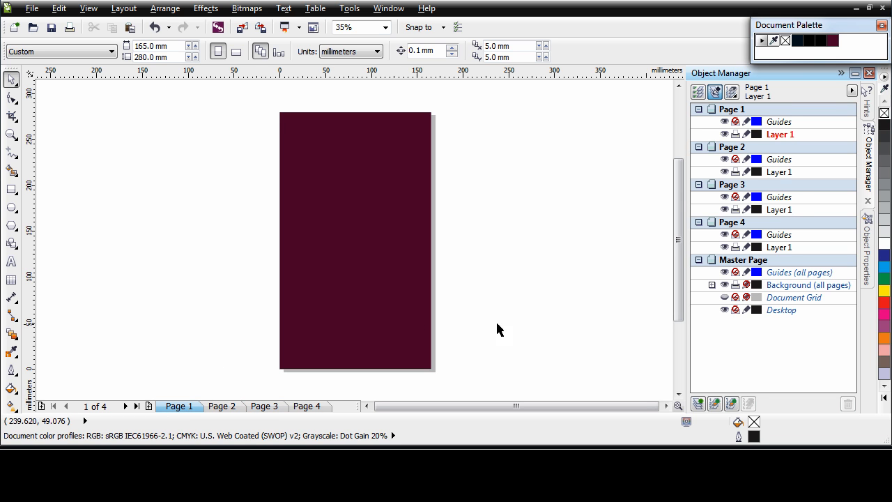
{"action": "left_click", "coordinate": [732, 410]}
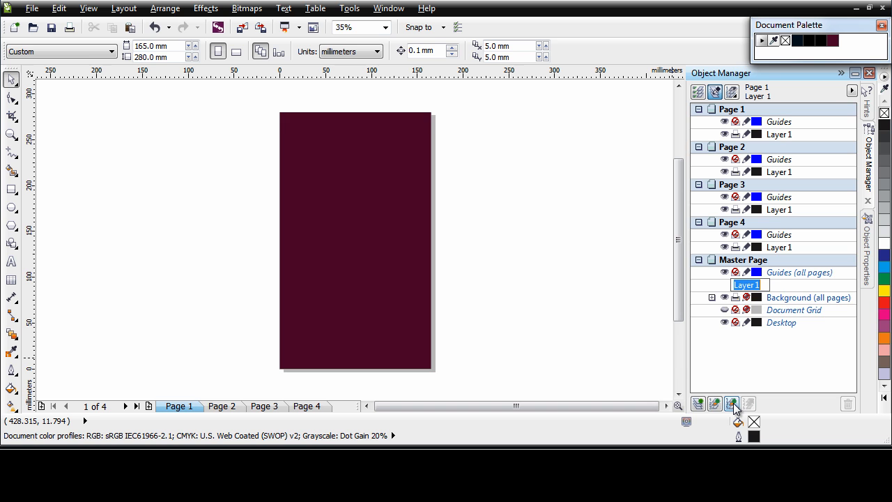
{"action": "type", "text": "Footer"}
{"action": "key", "text": "Return"}
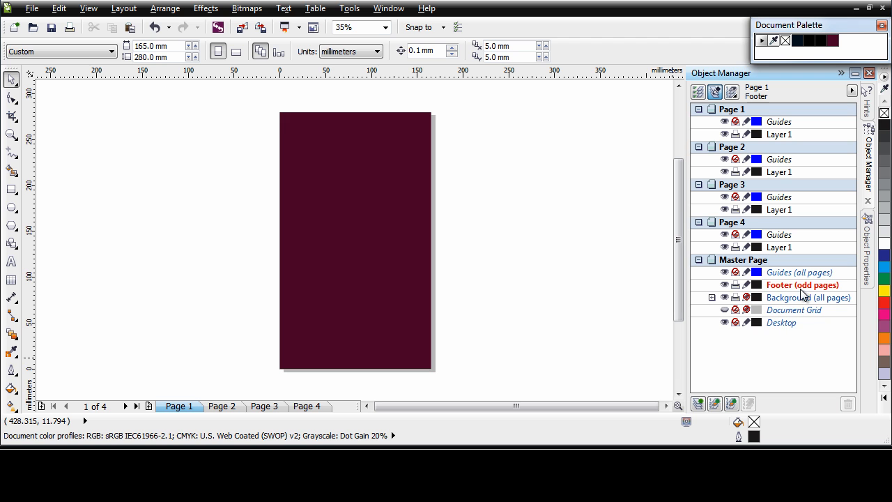
Check which pages list the Footer master layer by viewing pages 2 and 3, and return to page 1
{"action": "left_click", "coordinate": [222, 406]}
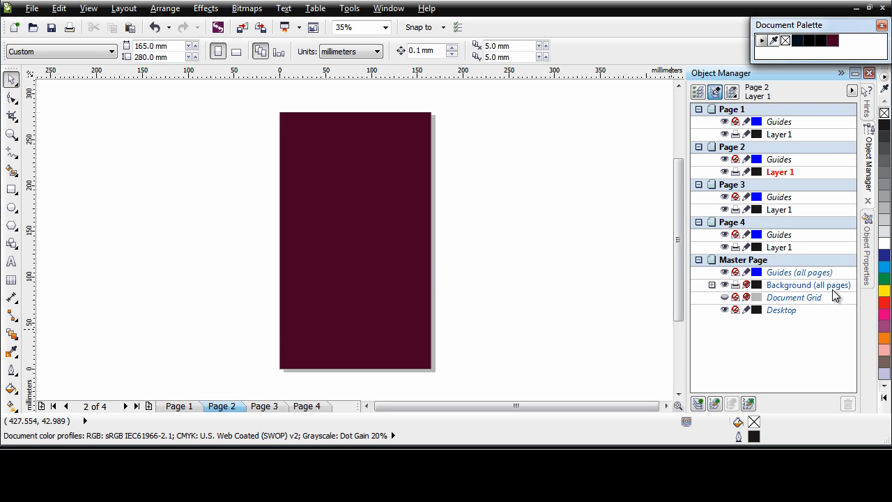
{"action": "left_click", "coordinate": [270, 407]}
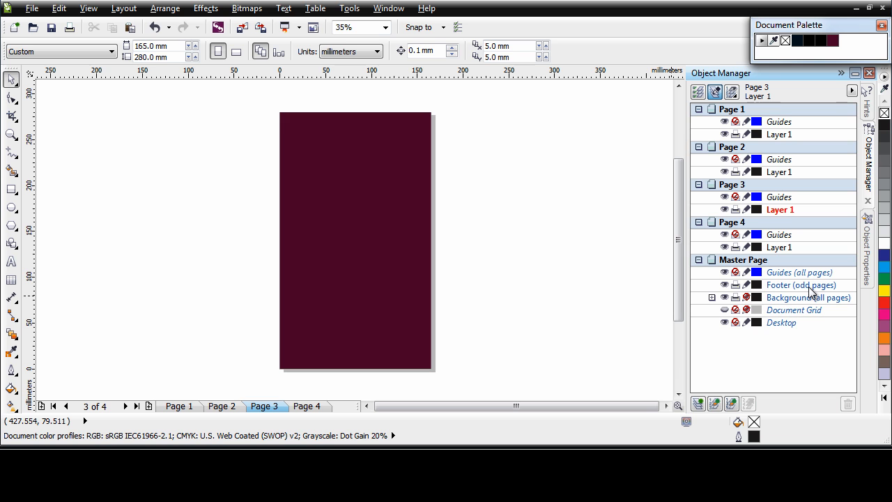
{"action": "left_click", "coordinate": [175, 407]}
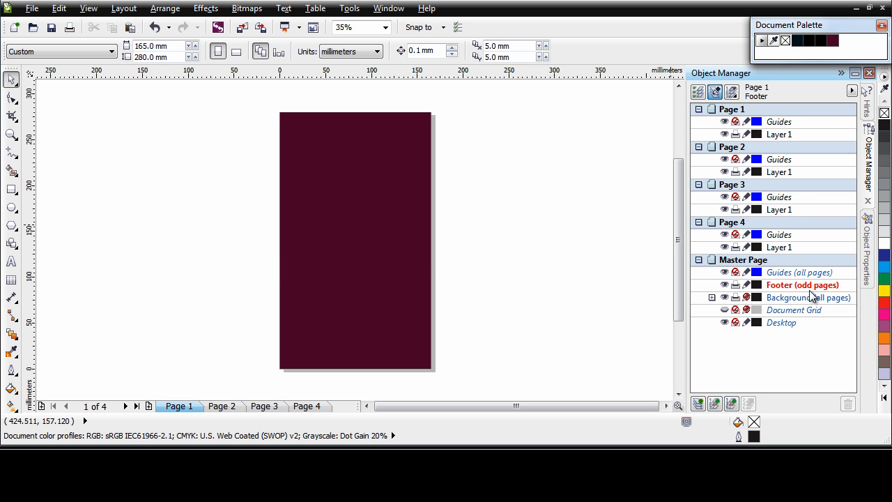
Paste the artistic text "B7 Pisces | Taste the difference" near the bottom of page 1 on the odd-page Footer layer and enlarge it to about 127 mm wide
{"action": "left_click", "coordinate": [780, 287]}
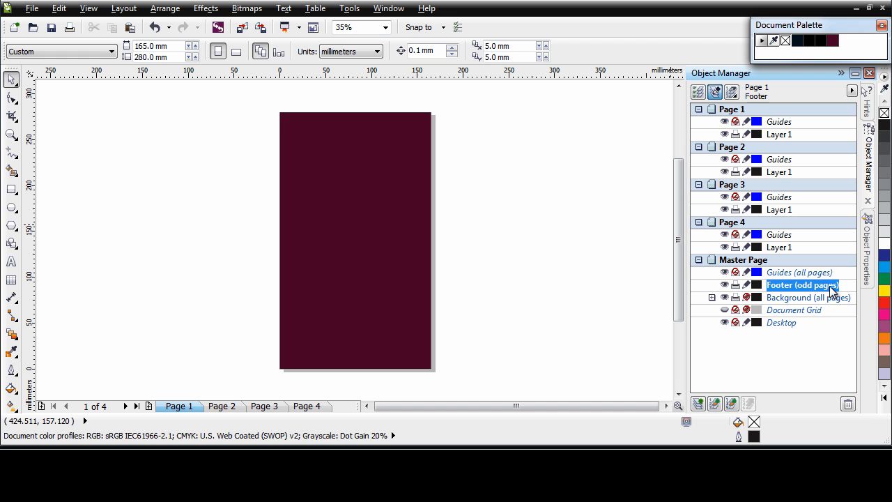
{"action": "left_click", "coordinate": [11, 262]}
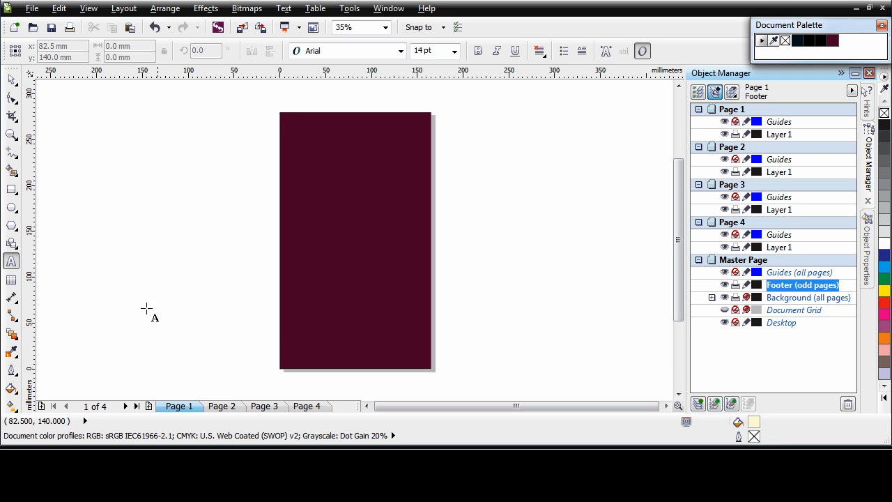
{"action": "left_click", "coordinate": [301, 342]}
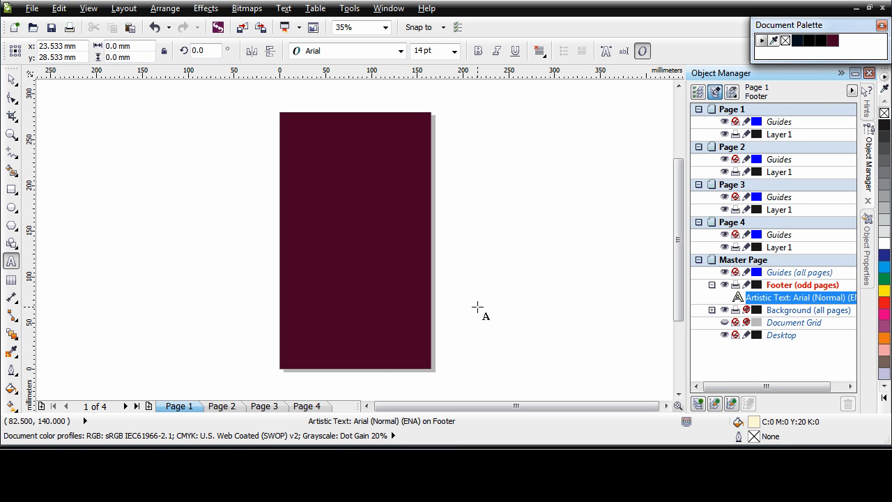
{"action": "key", "text": "ctrl+v"}
{"action": "key", "text": "ctrl+space"}
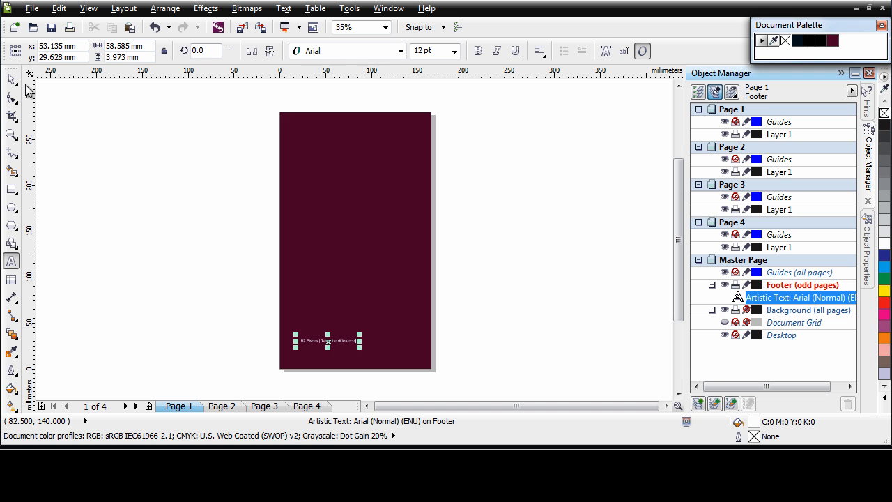
{"action": "mouse_move", "coordinate": [360, 347]}
{"action": "left_mouse_down"}
{"action": "mouse_move", "coordinate": [421, 381]}
{"action": "mouse_move", "coordinate": [367, 354]}
{"action": "left_mouse_up"}
{"action": "left_click", "coordinate": [498, 350]}
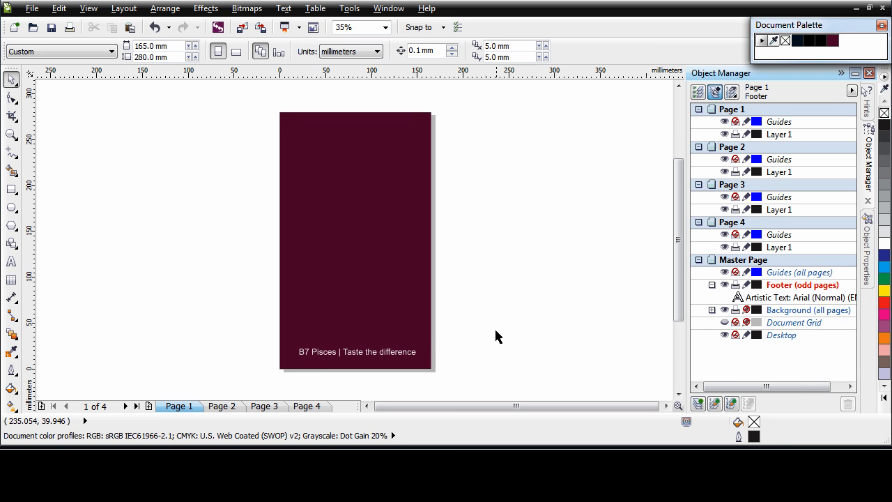
Set the odd-page footer text to 12 pt with a white uniform fill
{"action": "left_click", "coordinate": [386, 346]}
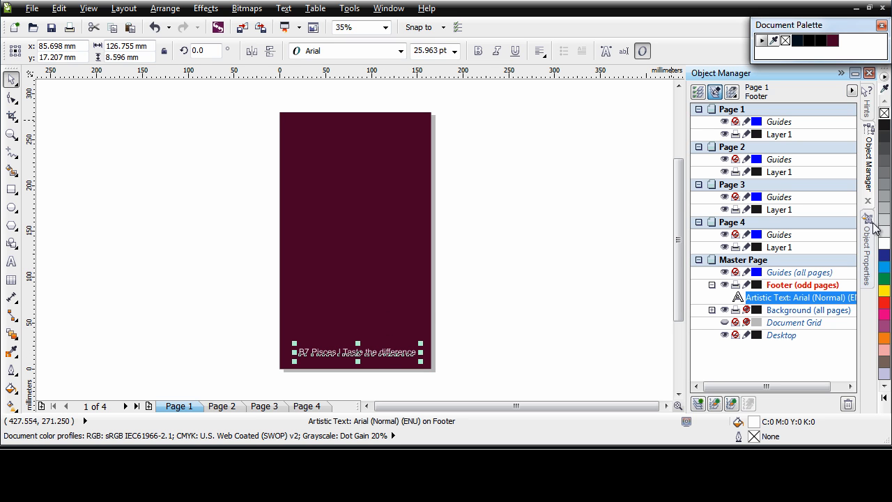
{"action": "key", "text": "alt+Return"}
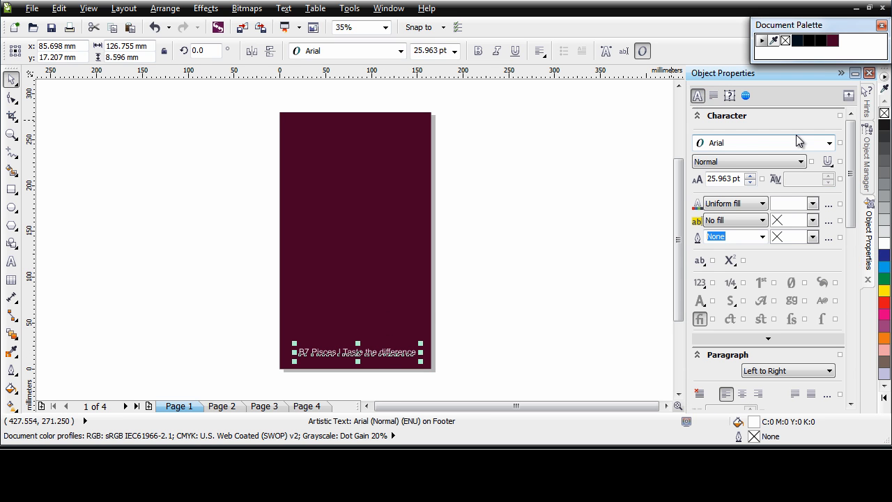
{"action": "left_click", "coordinate": [741, 179]}
{"action": "type", "text": "12"}
{"action": "key", "text": "Return"}
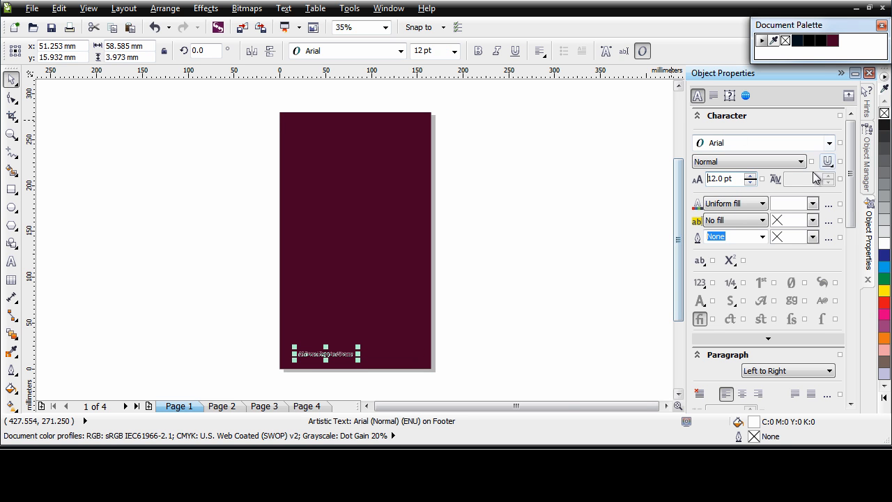
{"action": "left_click", "coordinate": [813, 204]}
{"action": "left_click", "coordinate": [829, 230]}
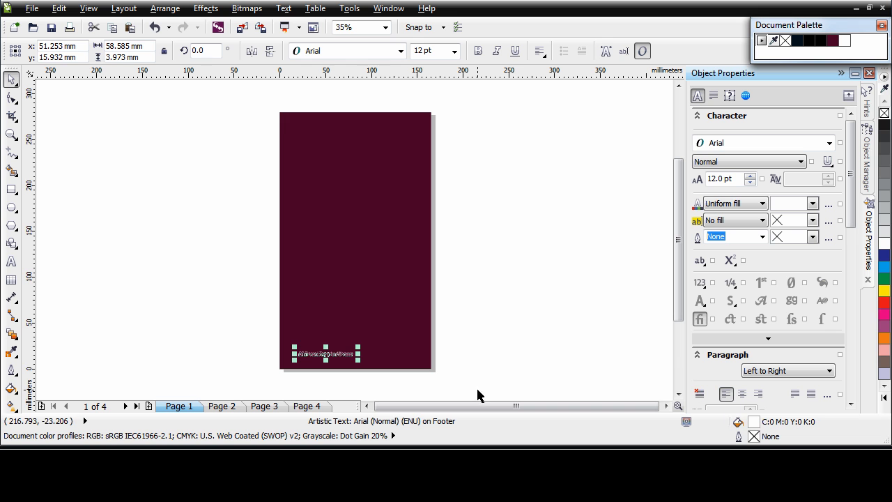
Move the odd-page footer text to the bottom centre of the page, and check the footer on pages 2 and 3
{"action": "left_click_drag", "start_coordinate": [329, 354], "coordinate": [360, 357]}
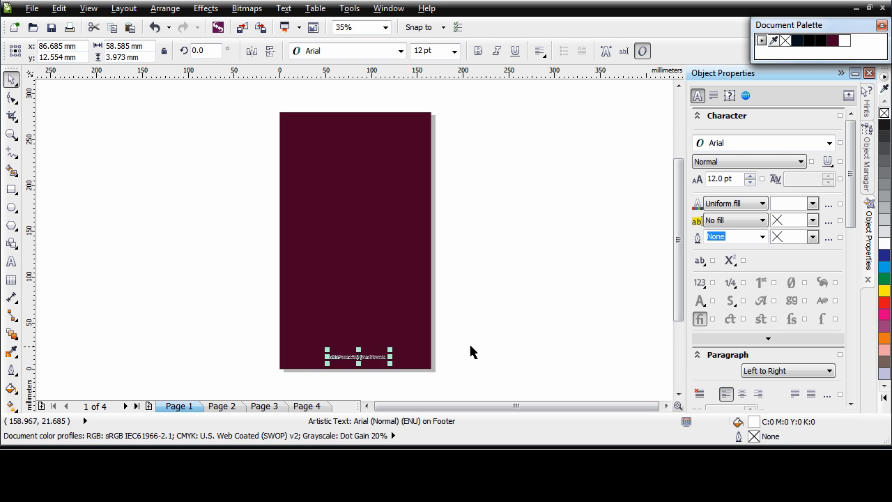
{"action": "left_click", "coordinate": [454, 232]}
{"action": "left_click", "coordinate": [234, 407]}
{"action": "left_click", "coordinate": [276, 408]}
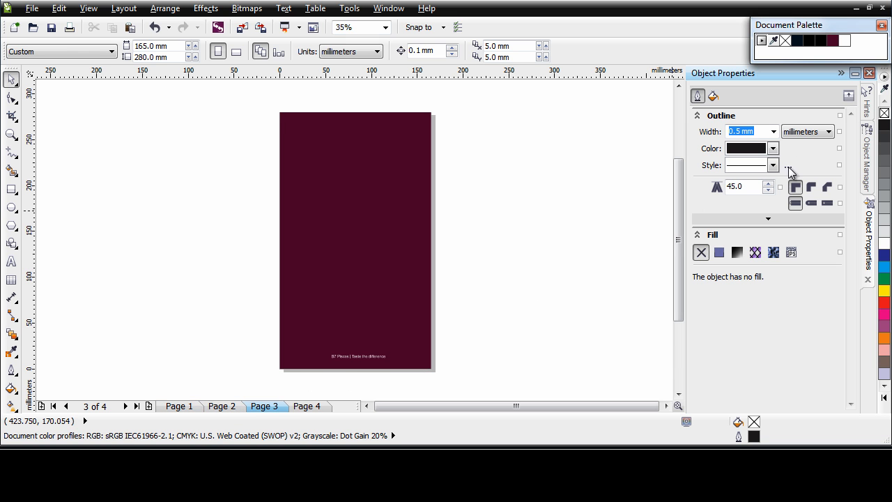
{"action": "left_click", "coordinate": [869, 166]}
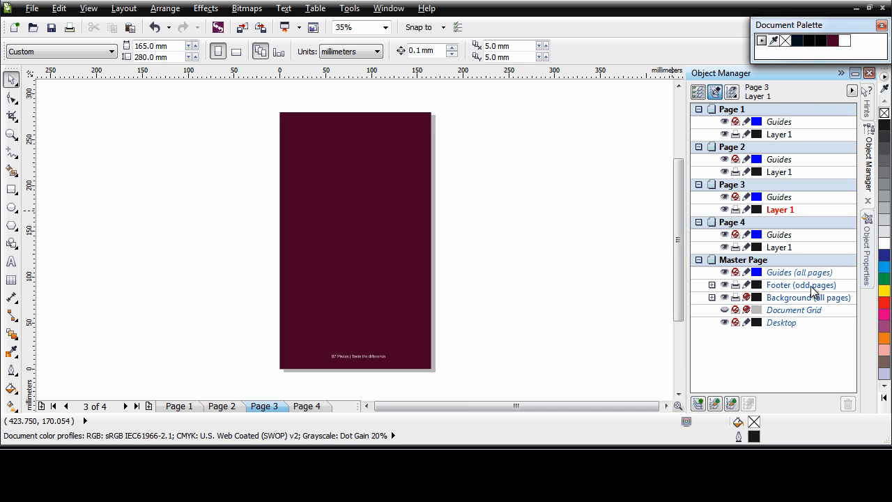
On page 2, add a master layer for even pages named Footer
{"action": "left_click", "coordinate": [223, 409]}
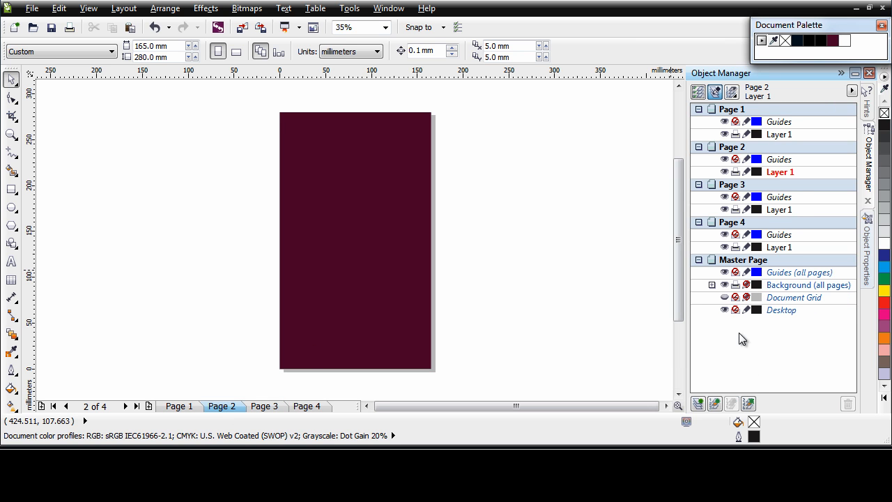
{"action": "left_click", "coordinate": [749, 404]}
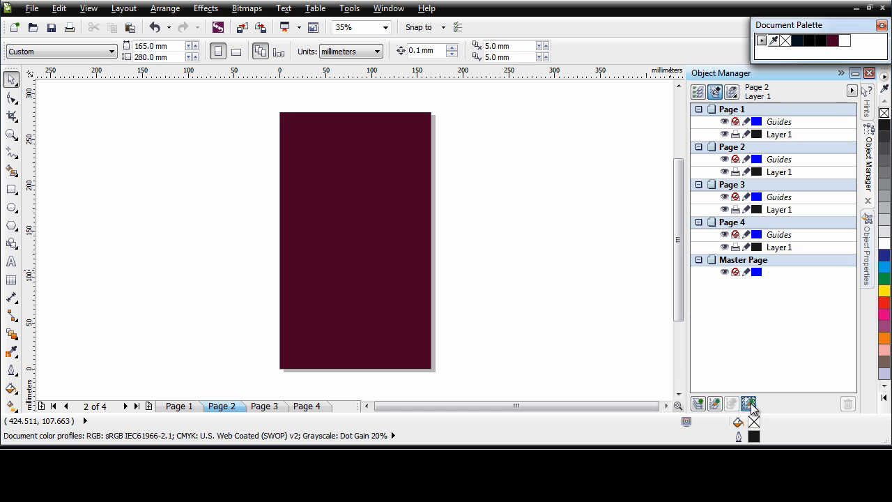
{"action": "type", "text": "Footer"}
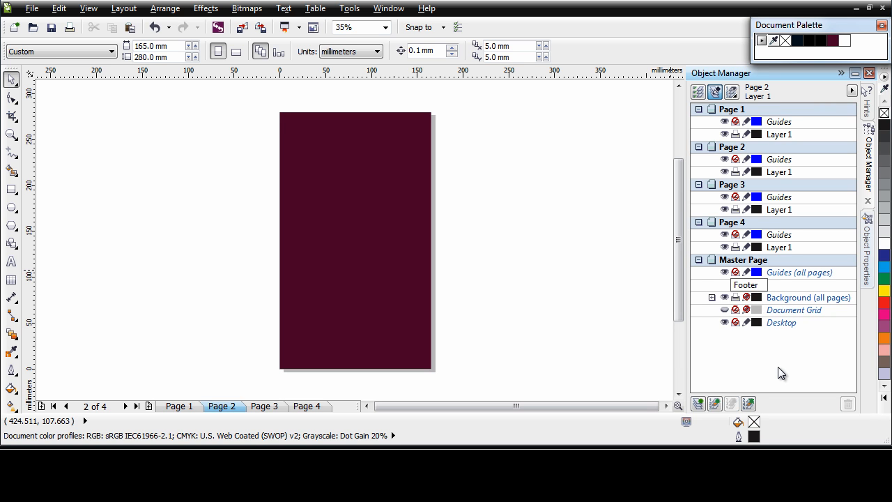
{"action": "key", "text": "Return"}
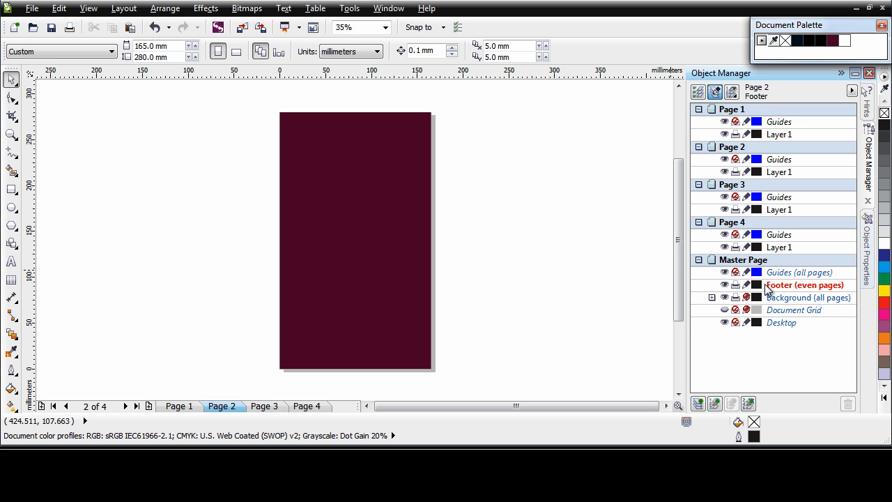
Paste the artistic text "The flavors of the world" near the bottom of page 2 on the even-page Footer layer
{"action": "left_click", "coordinate": [795, 285]}
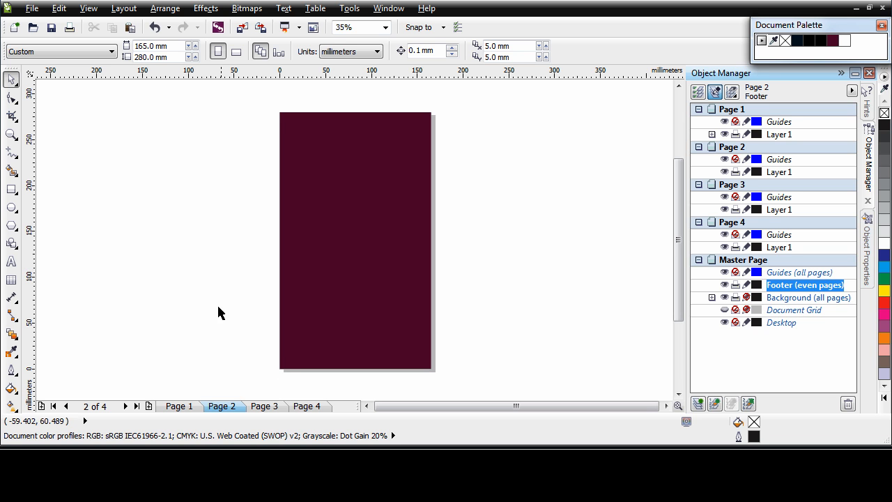
{"action": "left_click", "coordinate": [10, 262]}
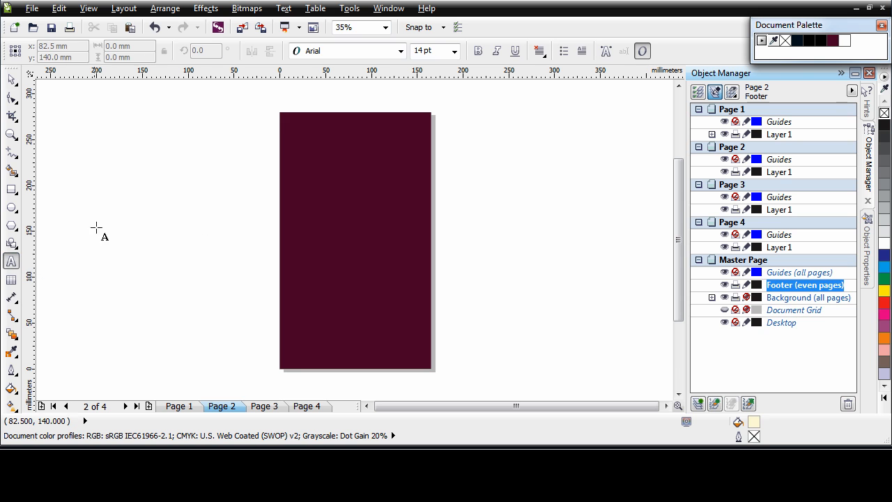
{"action": "left_click", "coordinate": [287, 349]}
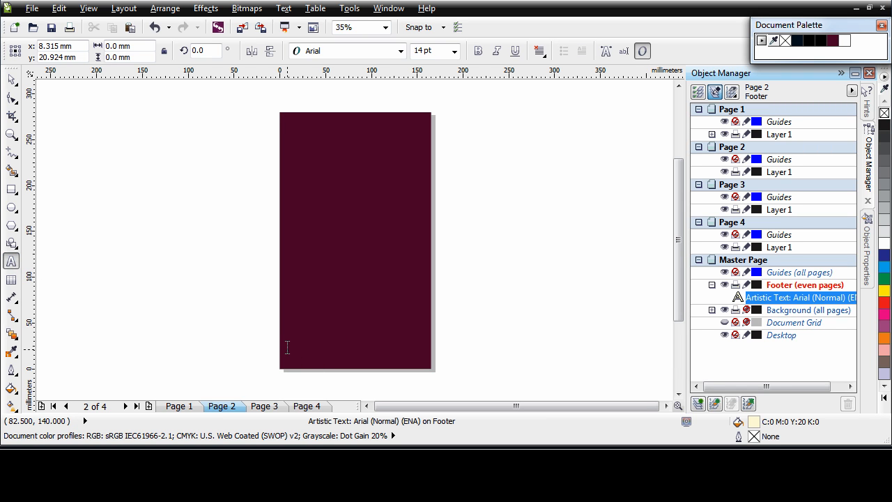
{"action": "key", "text": "ctrl+v"}
{"action": "key", "text": "Escape"}
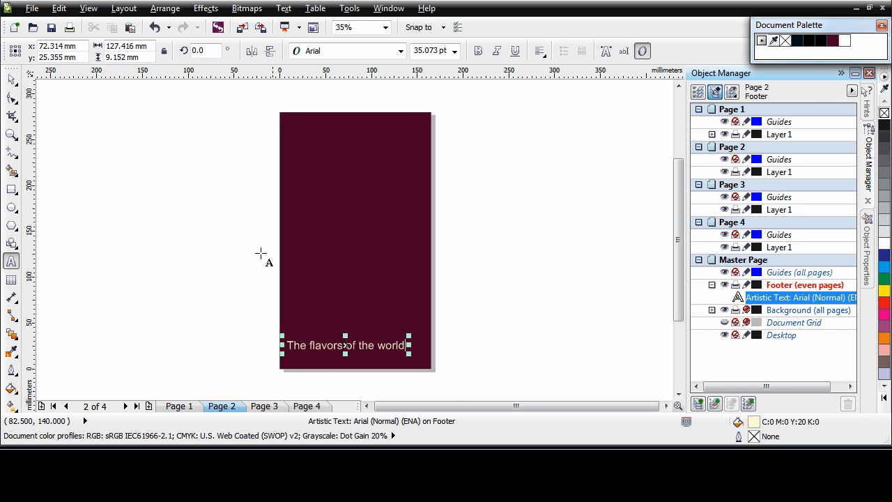
{"action": "left_click", "coordinate": [11, 78]}
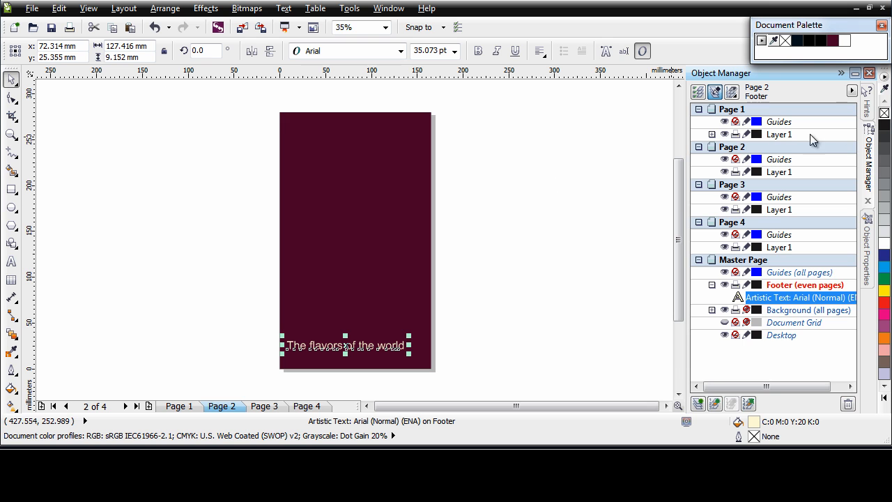
Set the even-page footer text to 12 pt with a white uniform fill
{"action": "left_click", "coordinate": [869, 241]}
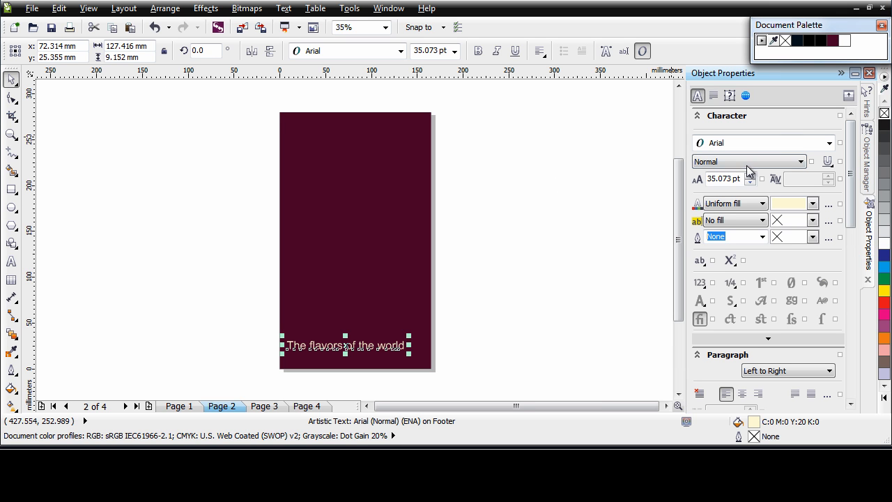
{"action": "left_click_drag", "start_coordinate": [740, 180], "coordinate": [711, 179]}
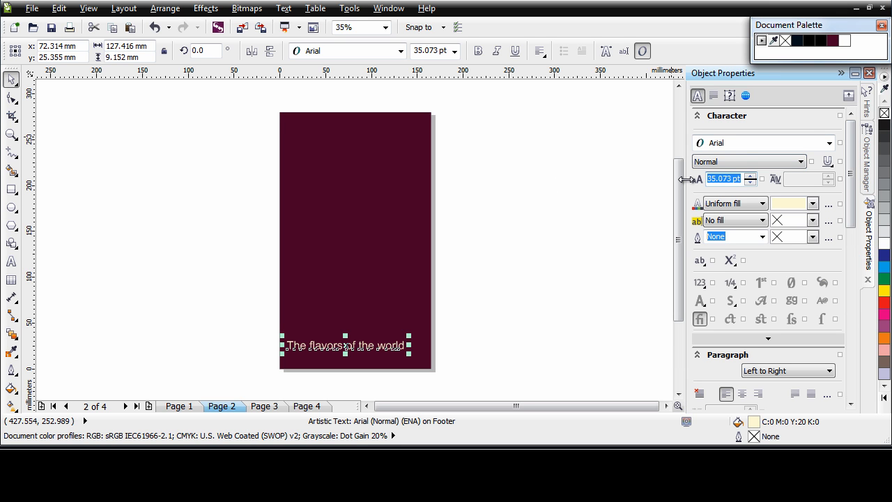
{"action": "type", "text": "12"}
{"action": "key", "text": "Return"}
{"action": "left_click", "coordinate": [813, 203]}
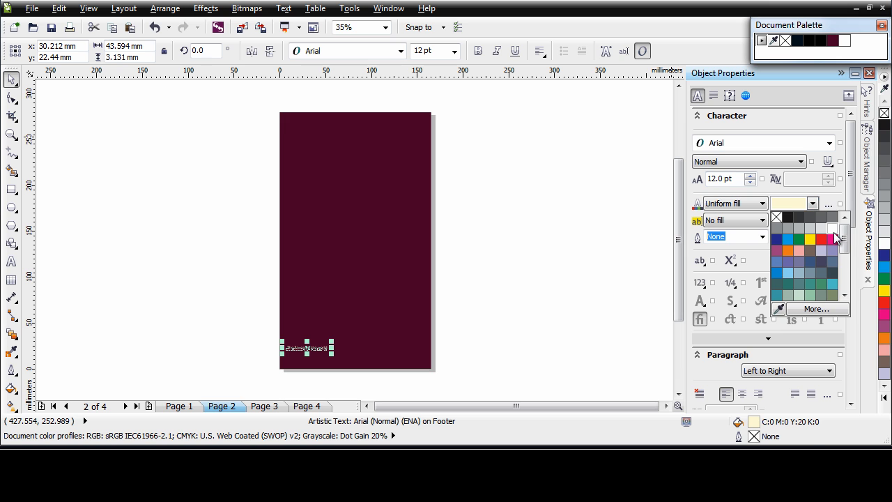
{"action": "left_click", "coordinate": [834, 230]}
Move the even-page footer text to the page's bottom-right corner and align it right
{"action": "left_click_drag", "start_coordinate": [311, 347], "coordinate": [398, 355]}
{"action": "left_click", "coordinate": [759, 395]}
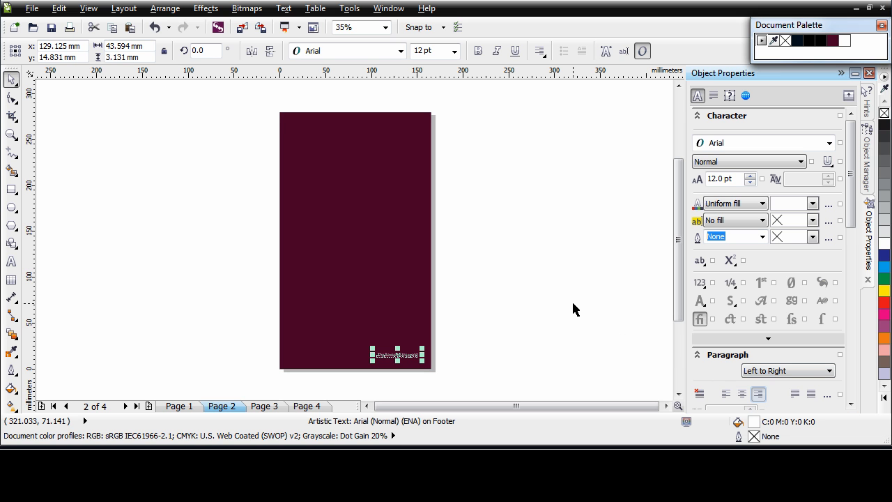
{"action": "left_click", "coordinate": [868, 180]}
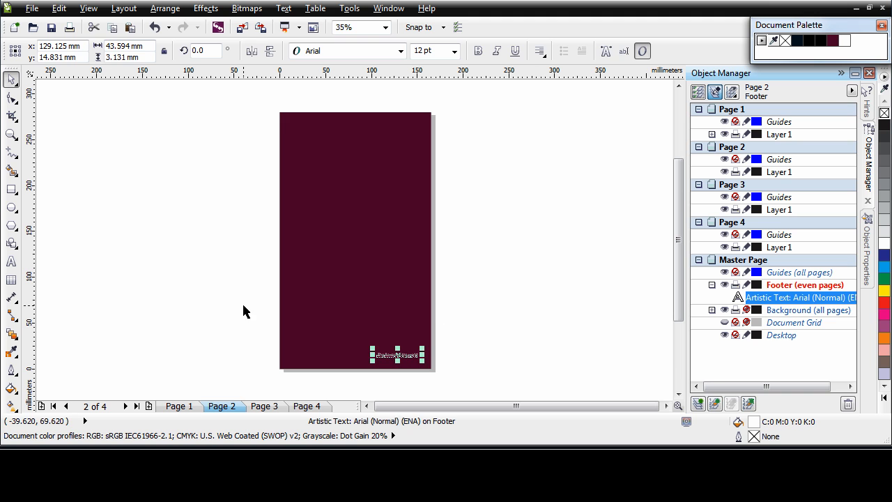
{"action": "left_click", "coordinate": [174, 322]}
View pages 1 to 4 in turn to check the odd-page and even-page footers
{"action": "left_click", "coordinate": [176, 405]}
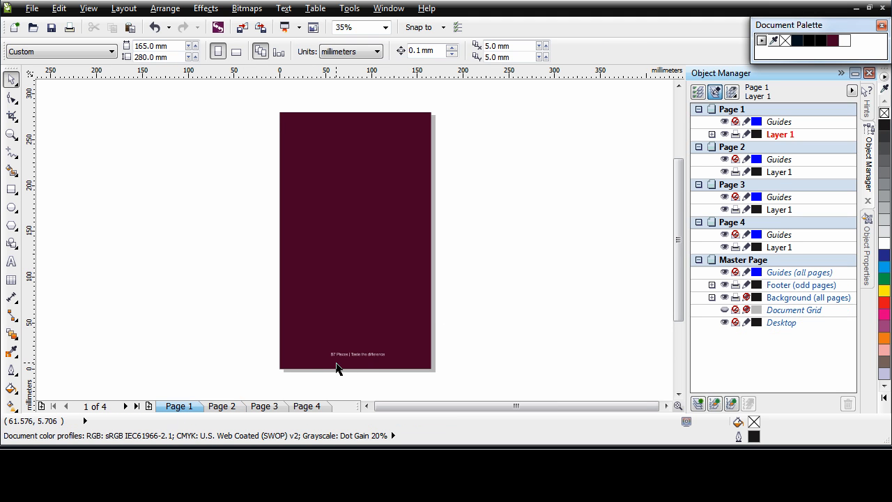
{"action": "left_click", "coordinate": [221, 407]}
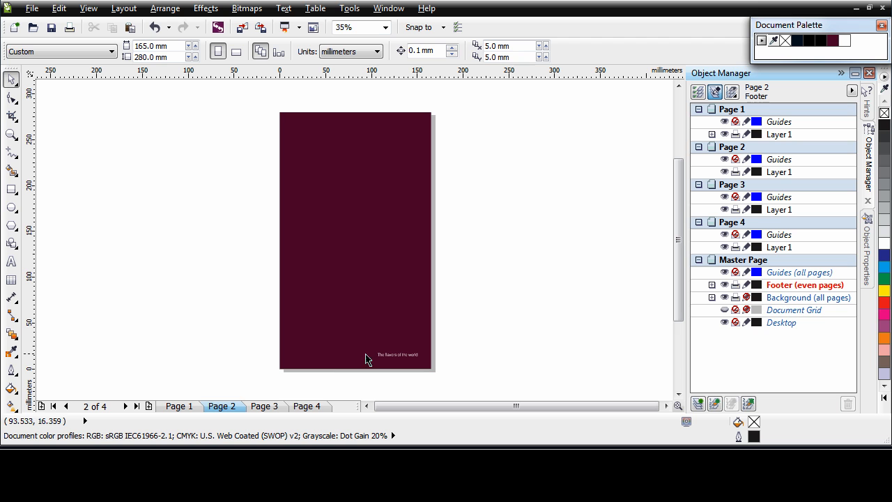
{"action": "left_click", "coordinate": [276, 406]}
{"action": "left_click", "coordinate": [316, 408]}
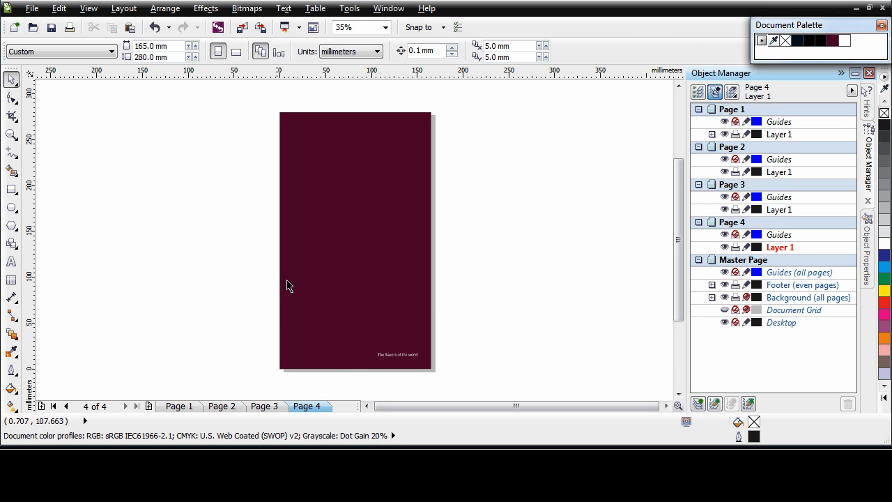
Insert page numbers on all pages
{"action": "left_click", "coordinate": [127, 11]}
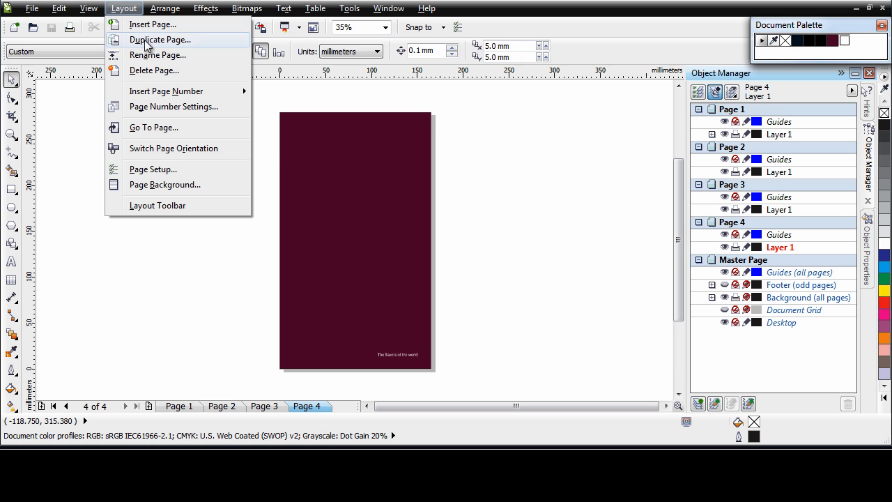
{"action": "mouse_move", "coordinate": [152, 100]}
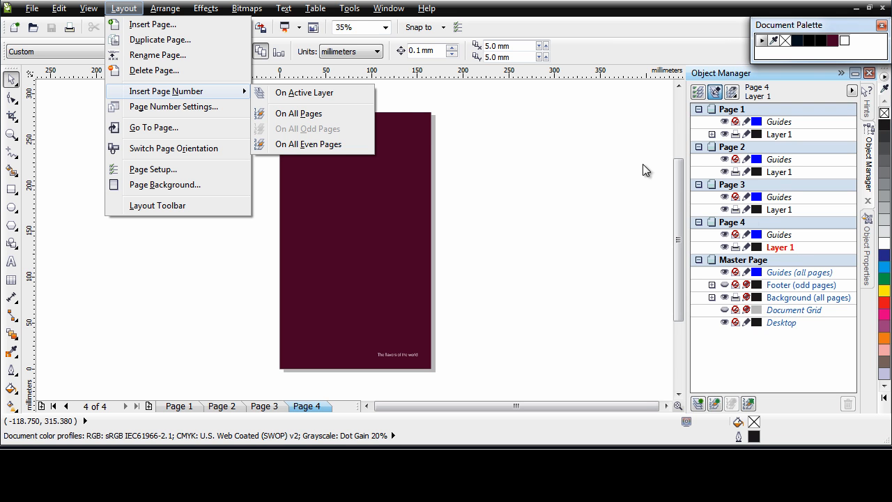
{"action": "left_click", "coordinate": [295, 116]}
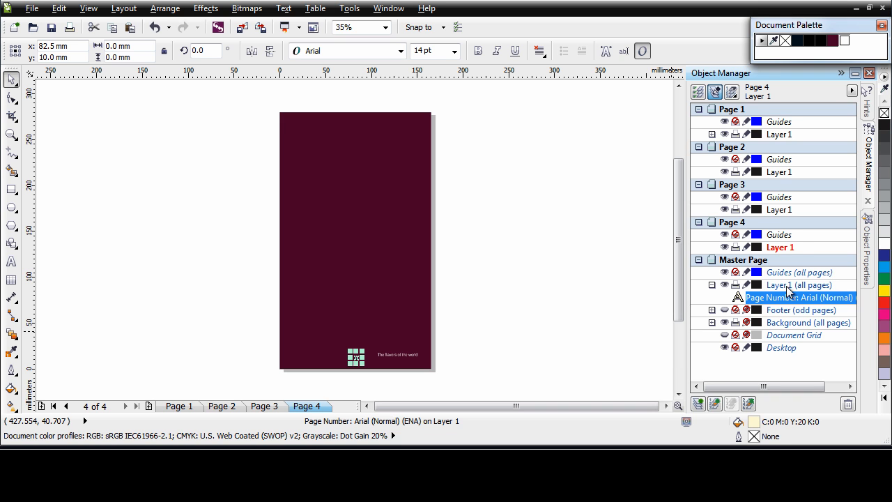
Rename the master page's Layer 1 (all pages), which holds the page number, to Number
{"action": "left_click", "coordinate": [788, 285]}
{"action": "left_click", "coordinate": [788, 285]}
{"action": "type", "text": "Number"}
{"action": "key", "text": "Return"}
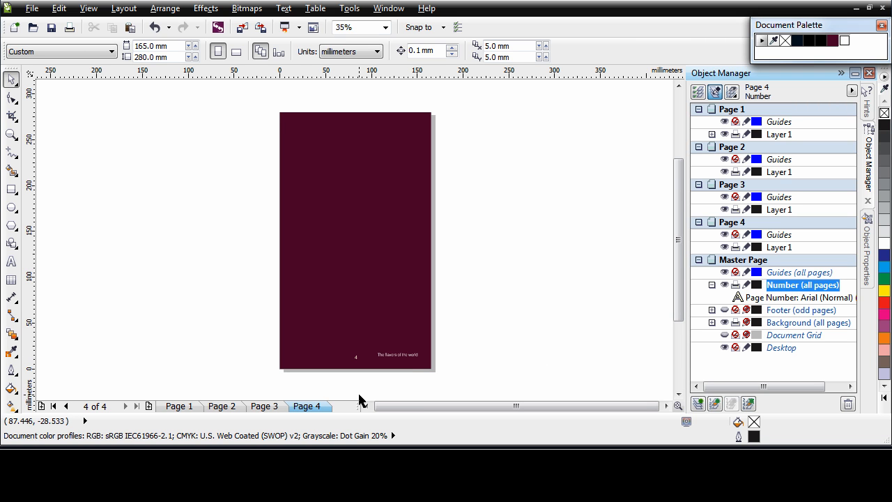
On page 1, move the page number into the page's bottom-right corner, at about X 156 mm, Y 15 mm
{"action": "left_click", "coordinate": [180, 406]}
{"action": "left_click", "coordinate": [11, 134]}
{"action": "left_click_drag", "start_coordinate": [271, 320], "coordinate": [496, 390]}
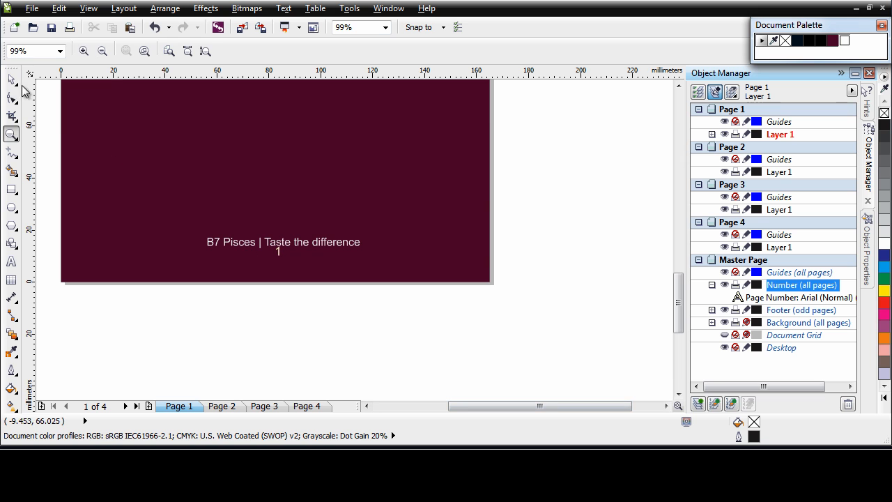
{"action": "key", "text": "space"}
{"action": "left_click_drag", "start_coordinate": [279, 254], "coordinate": [466, 242]}
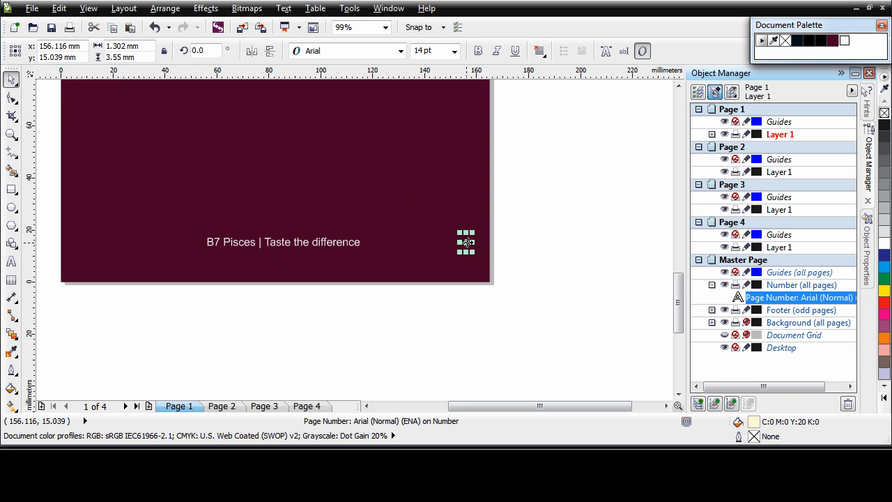
Set the page number's font size to 72 pt
{"action": "left_click", "coordinate": [869, 262]}
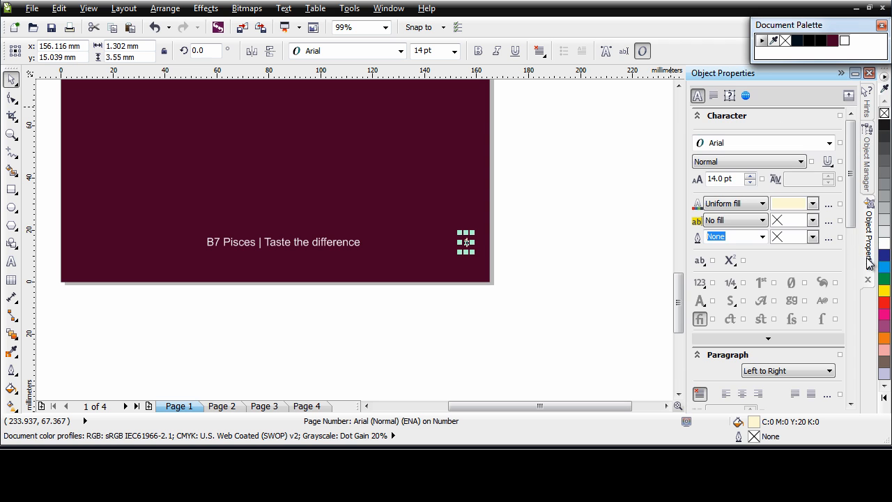
{"action": "left_click_drag", "start_coordinate": [731, 178], "coordinate": [708, 180]}
{"action": "type", "text": "1"}
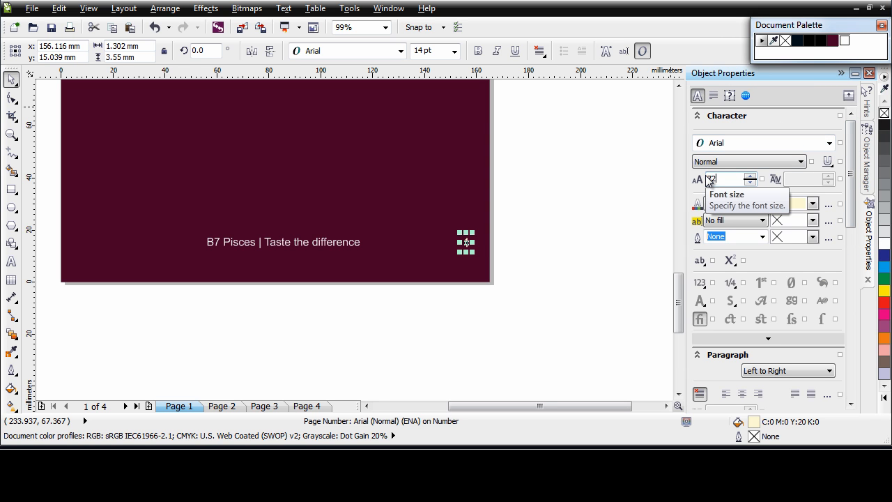
Set the page number's uniform fill to the CMYK colour C 40, M 95, Y 44, K 20
{"action": "left_click", "coordinate": [812, 205]}
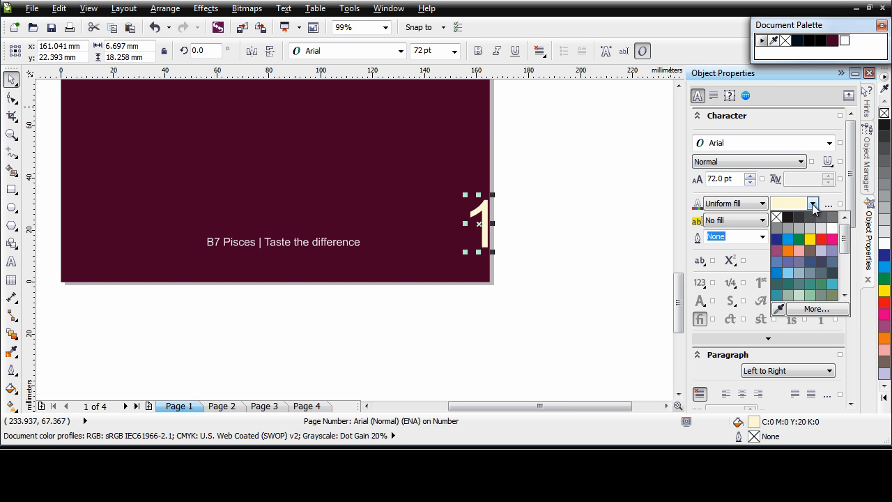
{"action": "left_click", "coordinate": [822, 309]}
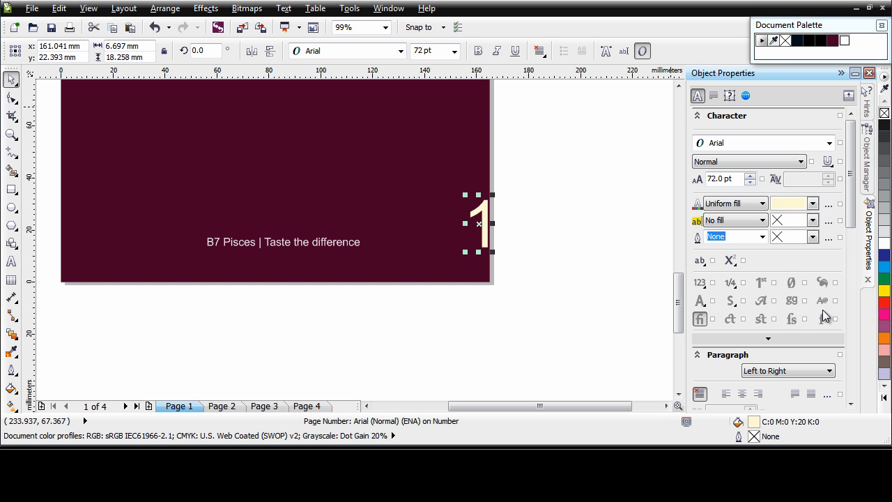
{"action": "left_click_drag", "start_coordinate": [713, 131], "coordinate": [721, 80]}
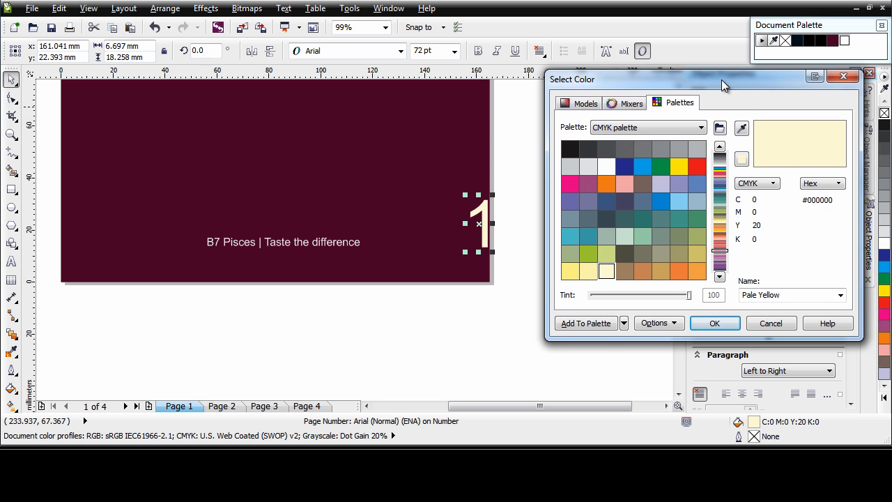
{"action": "left_click", "coordinate": [581, 105]}
{"action": "left_click", "coordinate": [767, 203]}
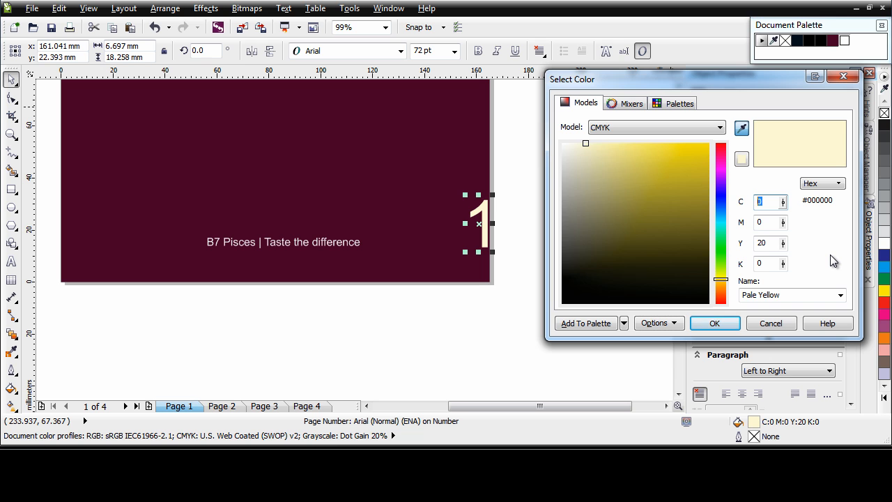
{"action": "type", "text": "40"}
{"action": "key", "text": "Tab"}
{"action": "type", "text": "95"}
{"action": "key", "text": "Tab"}
{"action": "type", "text": "44"}
{"action": "key", "text": "Tab"}
{"action": "type", "text": "20"}
{"action": "key", "text": "Return"}
{"action": "left_click", "coordinate": [717, 325]}
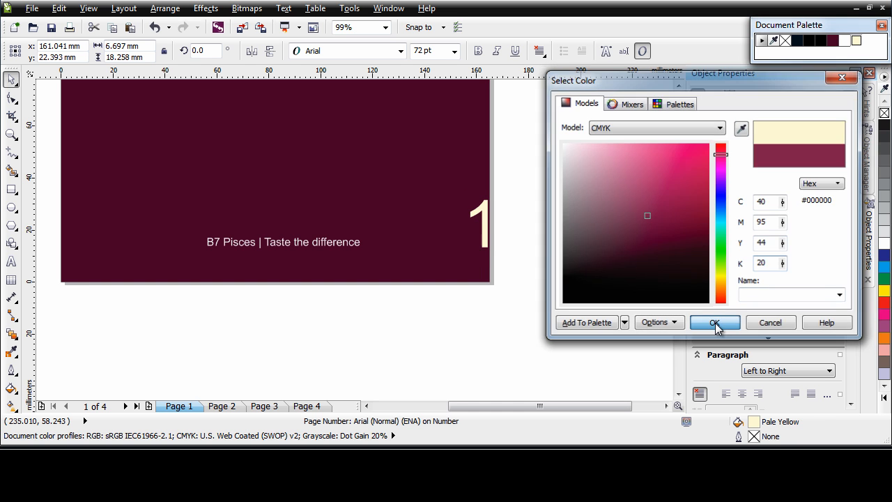
Move the enlarged page number fully inside the page's bottom-right corner and check it on pages 1 to 4
{"action": "left_click_drag", "start_coordinate": [479, 224], "coordinate": [460, 236]}
{"action": "left_click", "coordinate": [478, 331]}
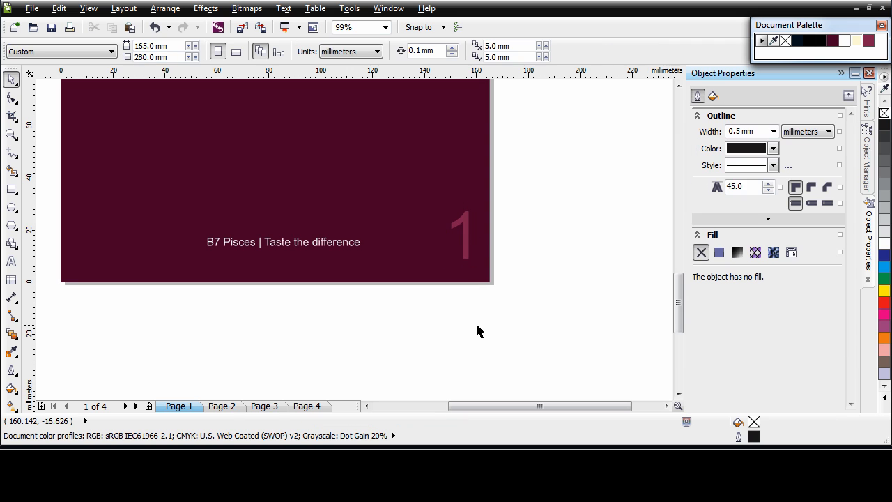
{"action": "left_click", "coordinate": [230, 411]}
{"action": "left_click", "coordinate": [269, 407]}
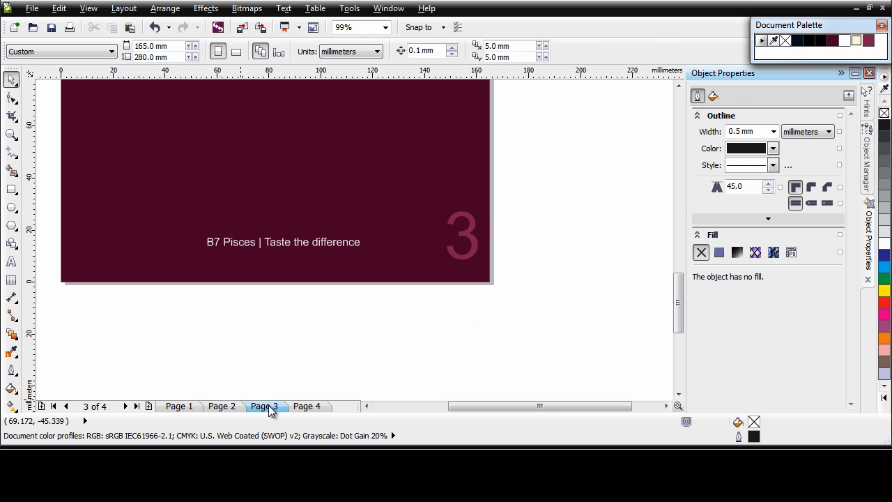
{"action": "left_click", "coordinate": [309, 409]}
{"action": "left_click", "coordinate": [196, 407]}
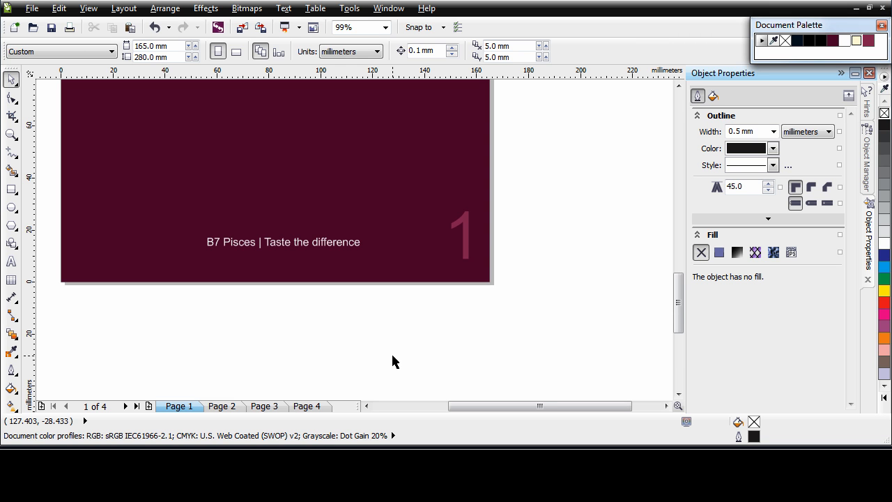
Set page numbering to start at number 2 on page 2, keeping the 1, 2, 3 style
{"action": "left_click", "coordinate": [124, 9]}
{"action": "left_click", "coordinate": [179, 108]}
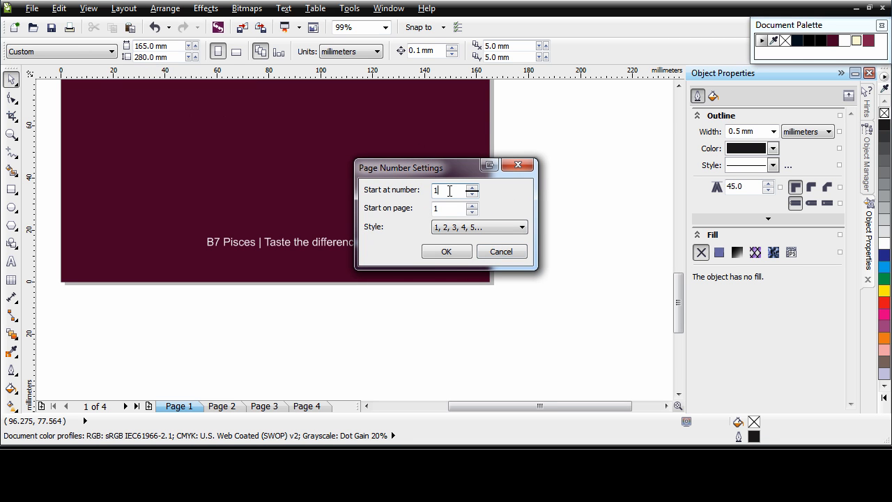
{"action": "left_click_drag", "start_coordinate": [434, 172], "coordinate": [558, 184]}
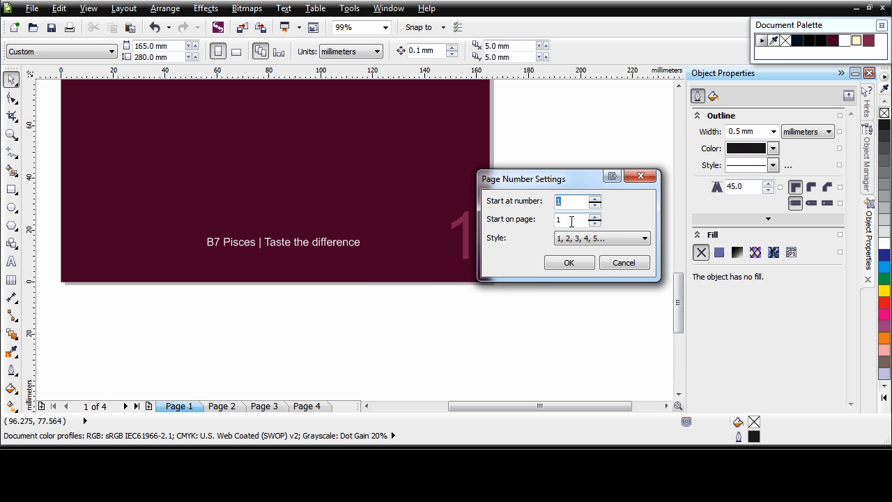
{"action": "double_click", "coordinate": [569, 219]}
{"action": "type", "text": "2"}
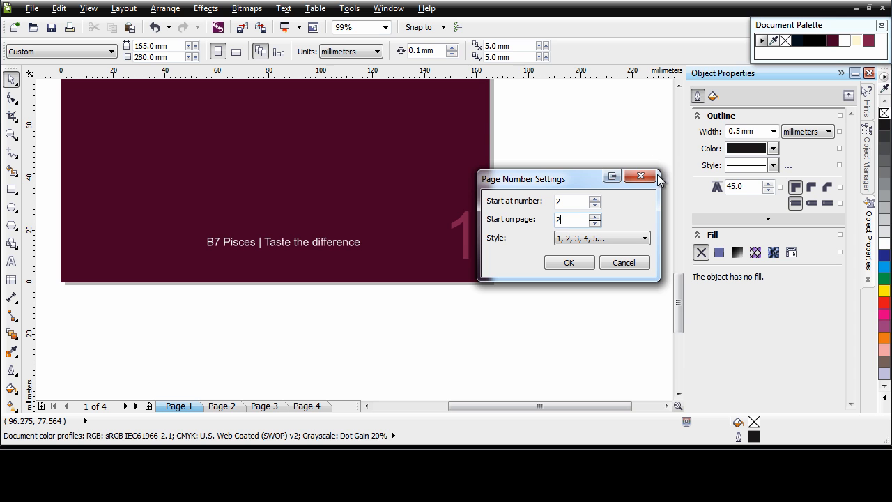
{"action": "left_click", "coordinate": [646, 238]}
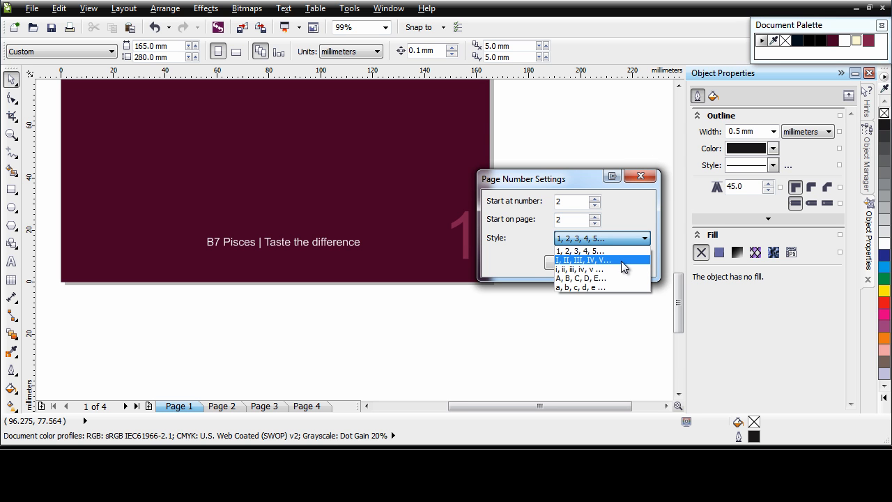
{"action": "left_click", "coordinate": [634, 216]}
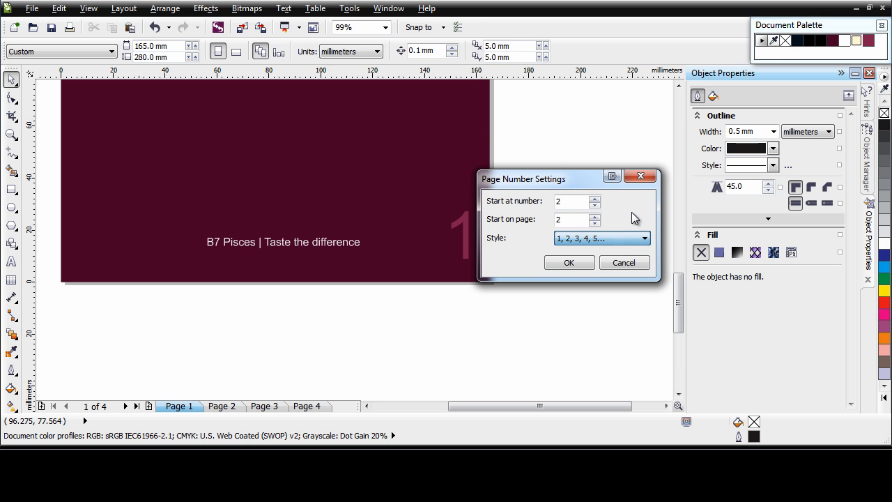
{"action": "left_click", "coordinate": [570, 263]}
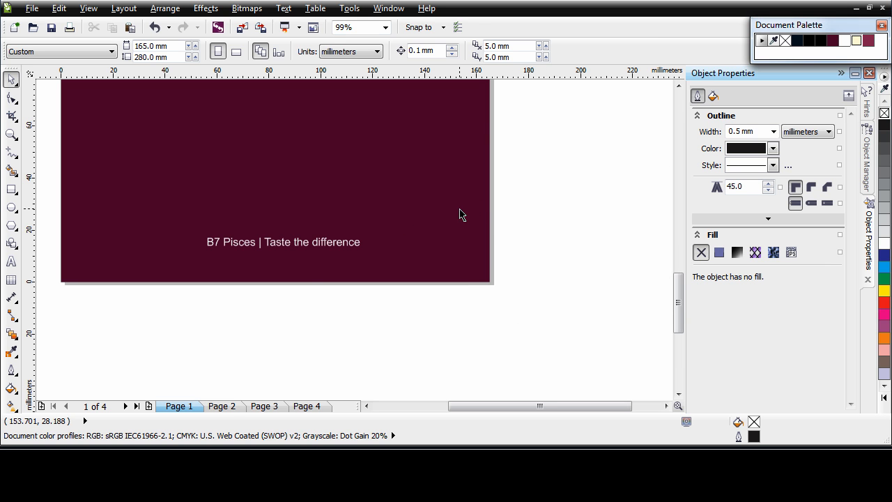
View pages 2 to 4 and return to page 1 to check the new page numbering
{"action": "left_click", "coordinate": [234, 406]}
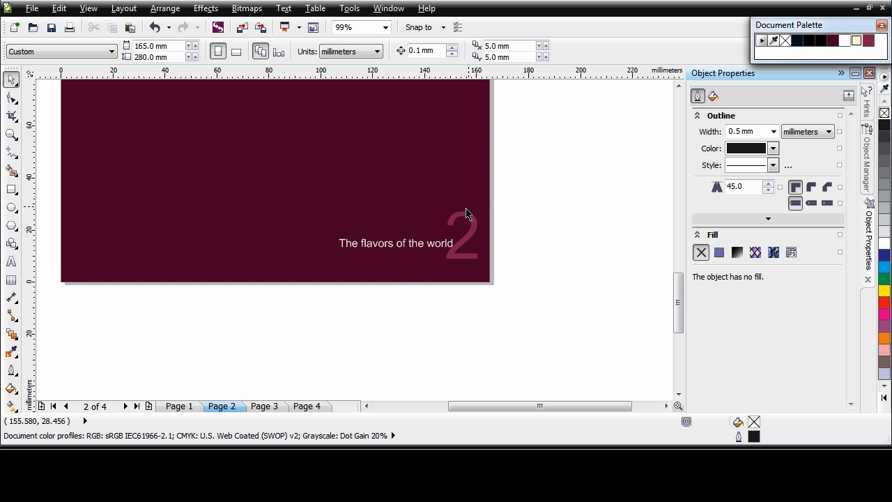
{"action": "left_click", "coordinate": [278, 407]}
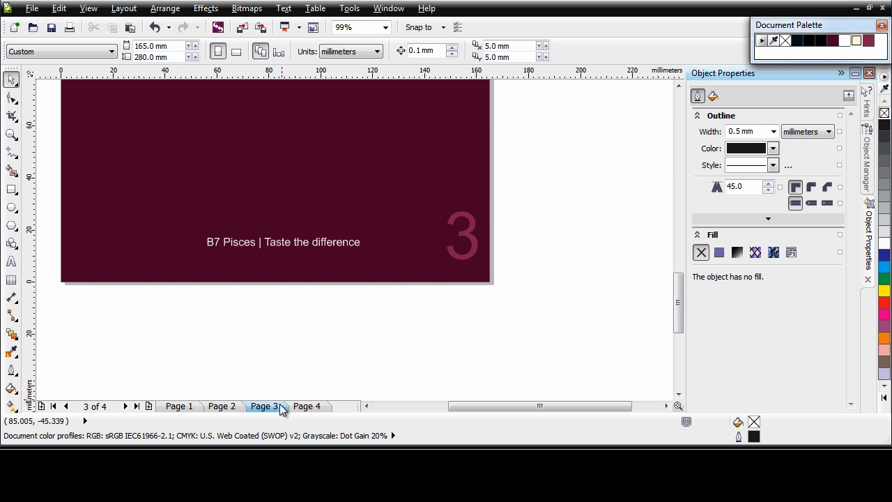
{"action": "left_click", "coordinate": [309, 407]}
{"action": "left_click", "coordinate": [181, 407]}
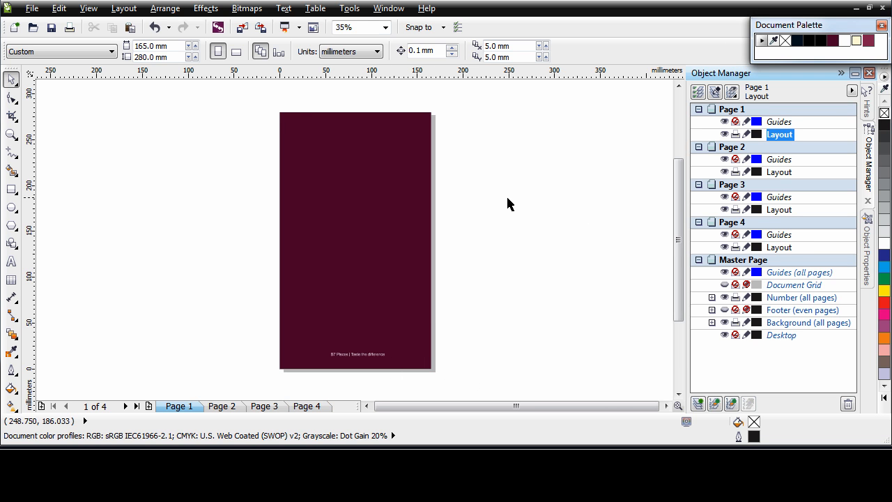
Display the Layout toolbar and draw a cyan-outlined rectangle about 123 × 159 mm on page 1's Layout layer
{"action": "left_click", "coordinate": [126, 9]}
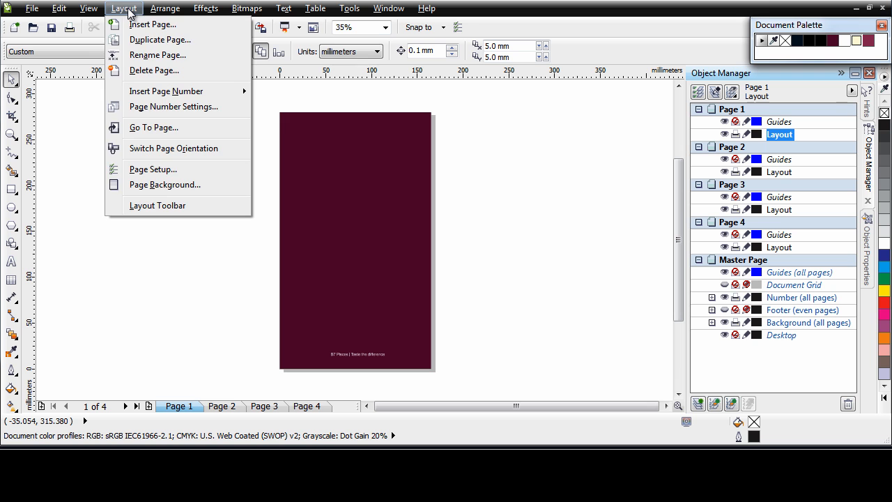
{"action": "left_click", "coordinate": [158, 205]}
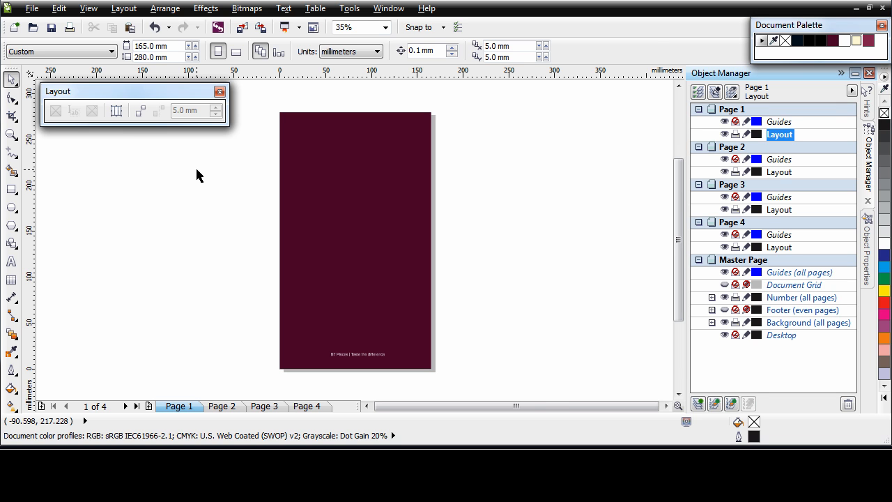
{"action": "left_click", "coordinate": [11, 189]}
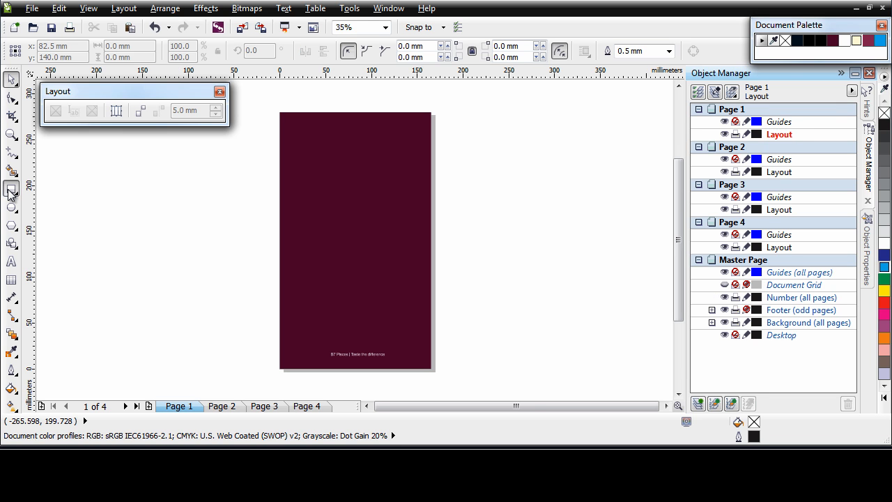
{"action": "left_click_drag", "start_coordinate": [302, 132], "coordinate": [414, 278]}
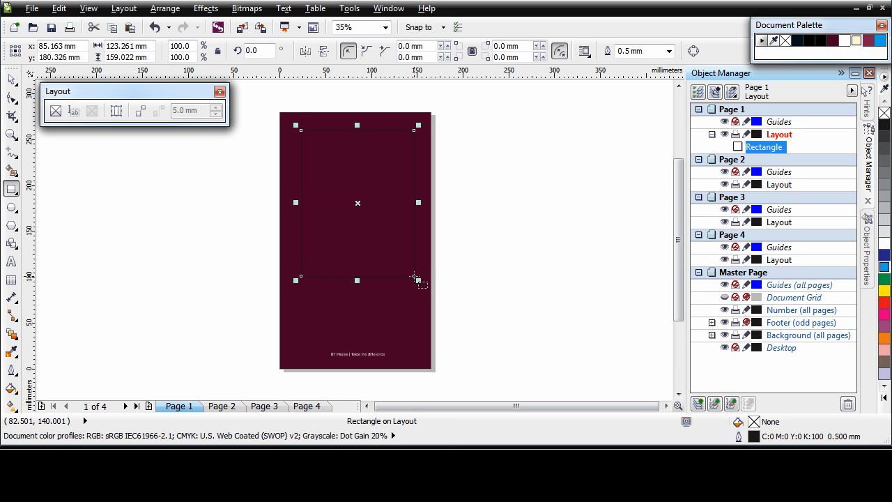
{"action": "right_click", "coordinate": [884, 267]}
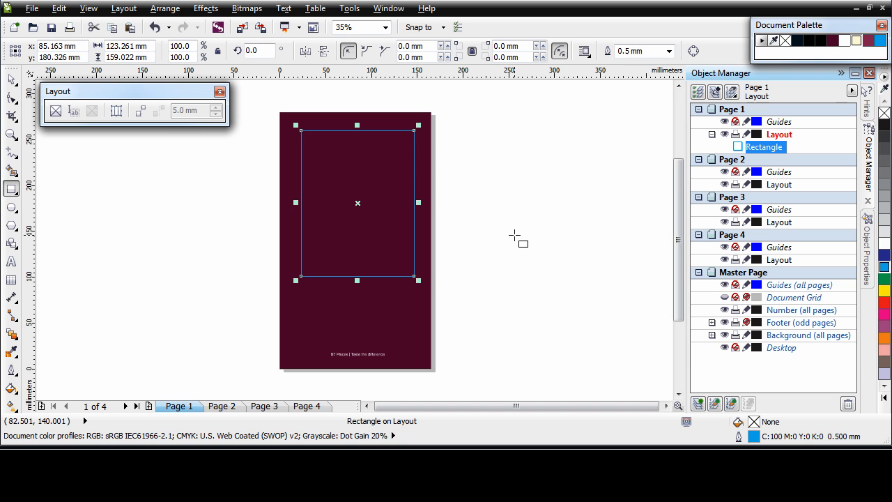
Centre the rectangle on the page, raise it to about Y 170 mm, and convert it to an empty PowerClip frame
{"action": "key", "text": "p"}
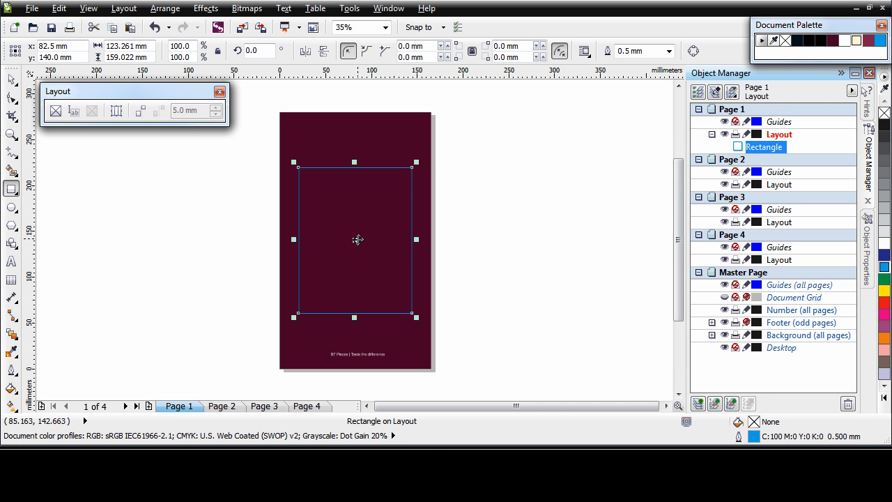
{"action": "left_click_drag", "start_coordinate": [354, 240], "coordinate": [352, 212]}
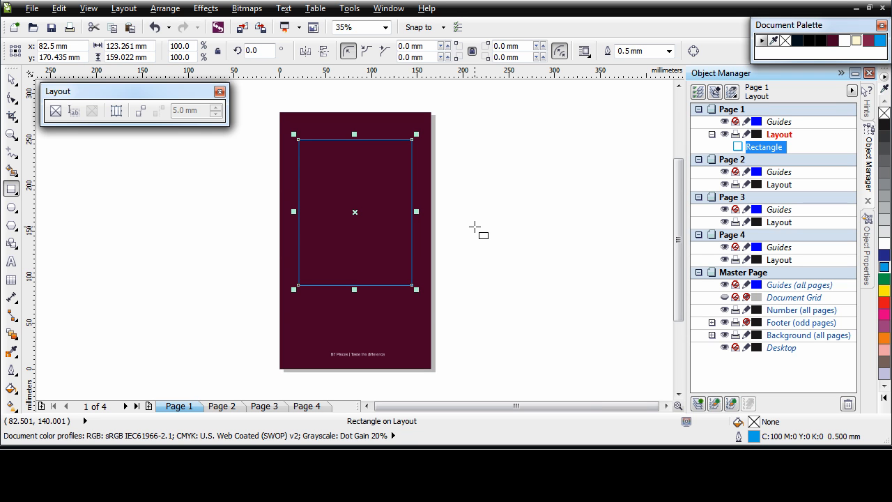
{"action": "key", "text": "space"}
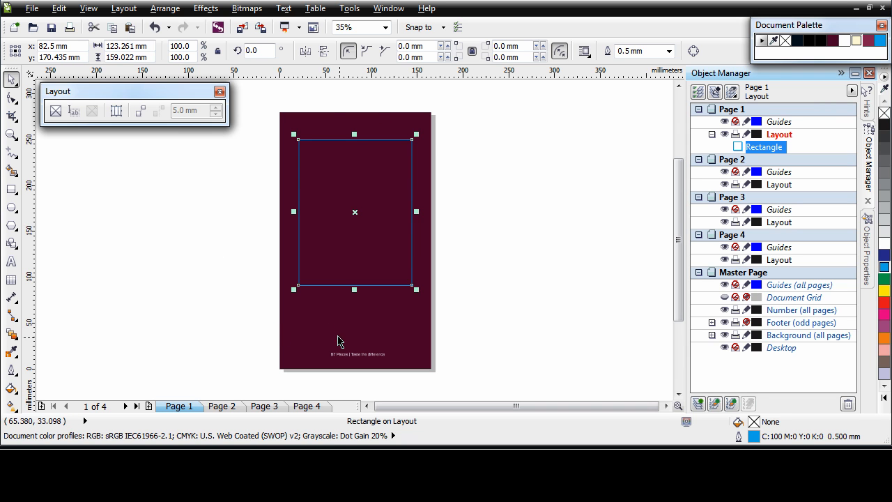
{"action": "left_click", "coordinate": [56, 113]}
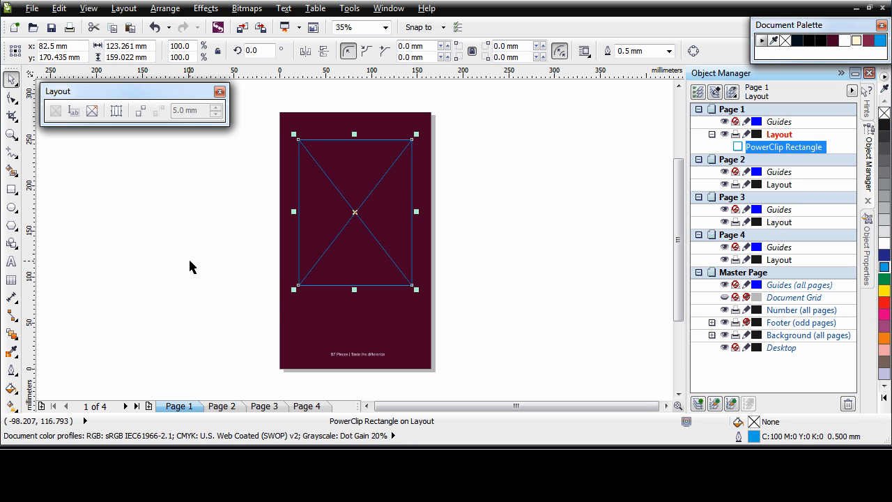
Place the fish logo with the 7 from the Connect tray's Fish collection inside the PowerClip frame, and minimize the tray
{"action": "left_click", "coordinate": [218, 28]}
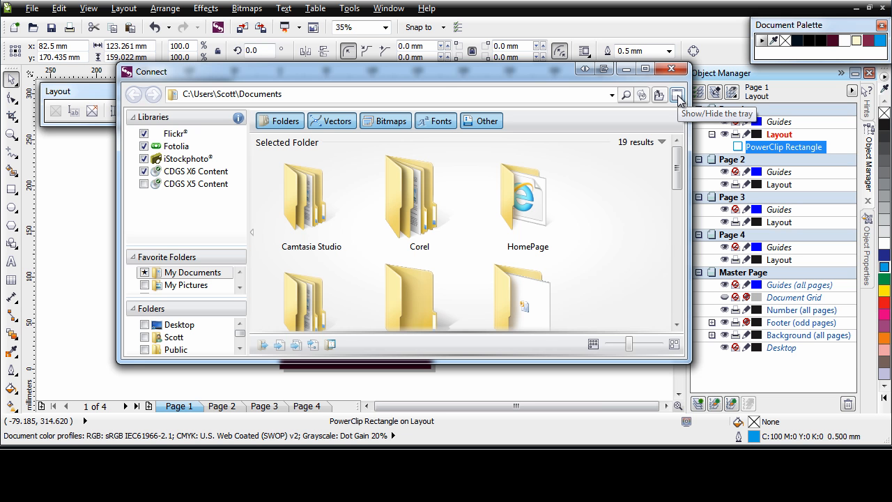
{"action": "left_click", "coordinate": [677, 97]}
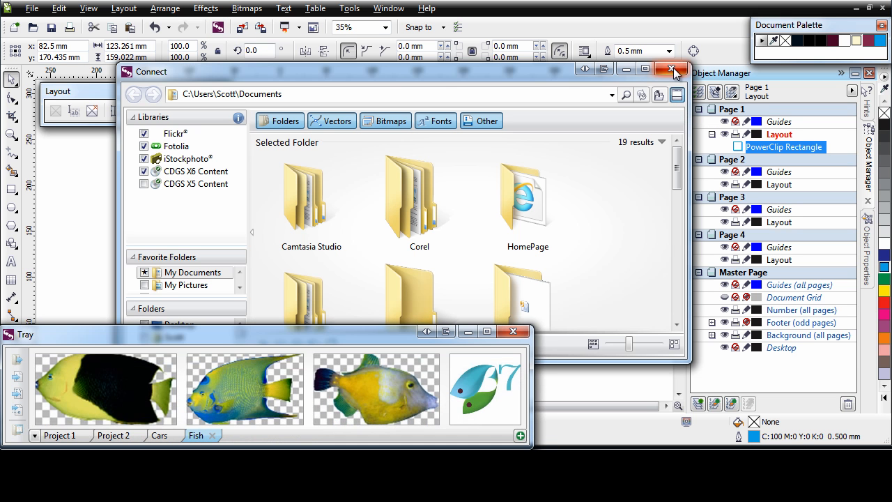
{"action": "left_click", "coordinate": [672, 71]}
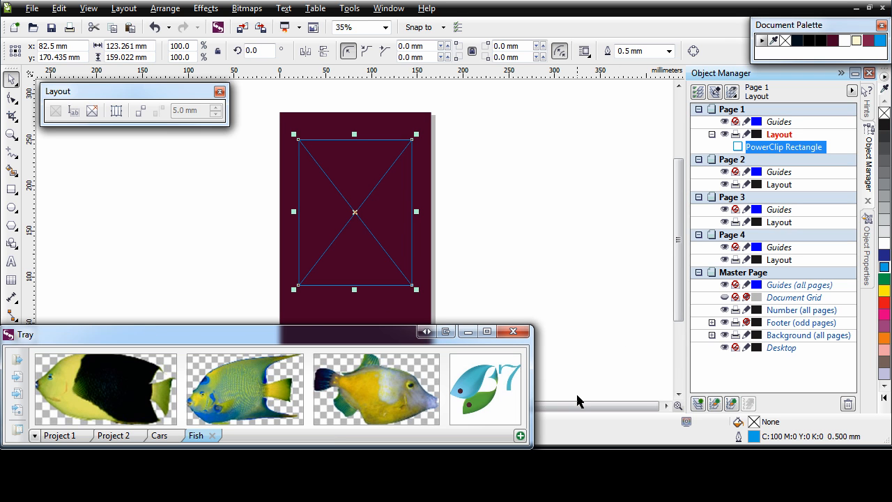
{"action": "mouse_move", "coordinate": [478, 404]}
{"action": "left_click_drag", "start_coordinate": [478, 405], "coordinate": [354, 217]}
{"action": "left_click", "coordinate": [468, 331]}
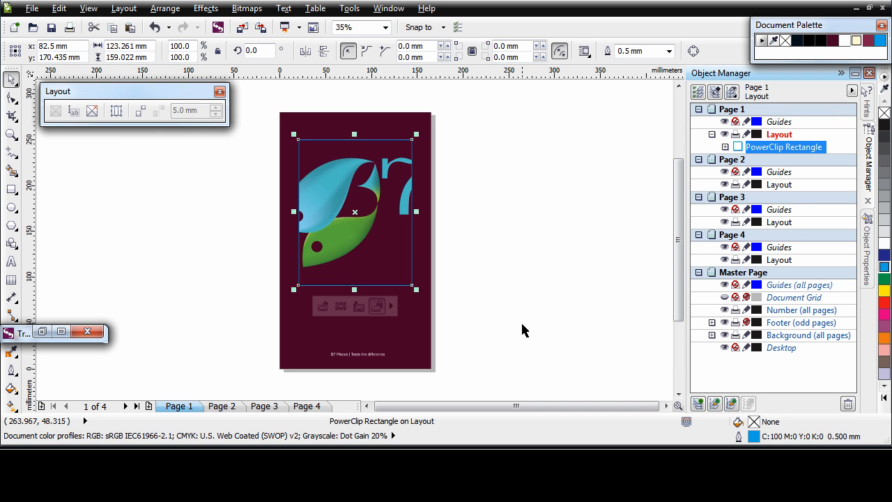
Edit the PowerClip contents on page 1, shift the fish logo slightly right and down, and finish editing
{"action": "left_click", "coordinate": [354, 235], "text": "ctrl"}
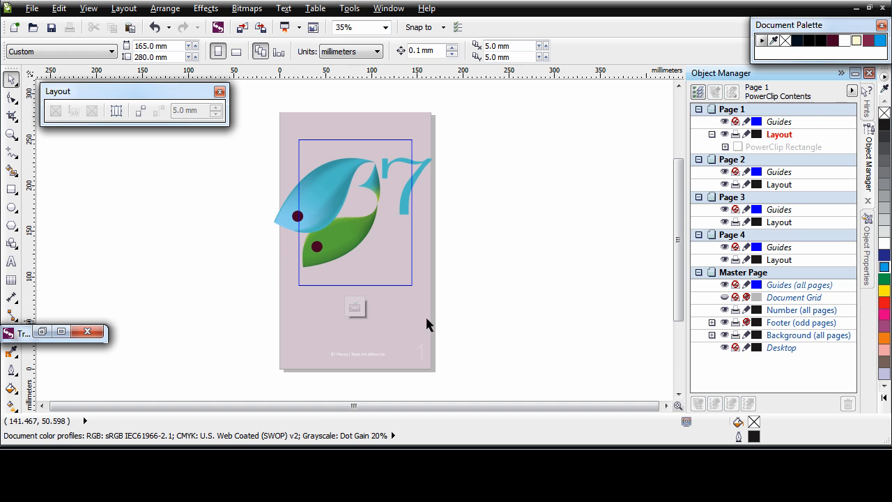
{"action": "left_click", "coordinate": [356, 237]}
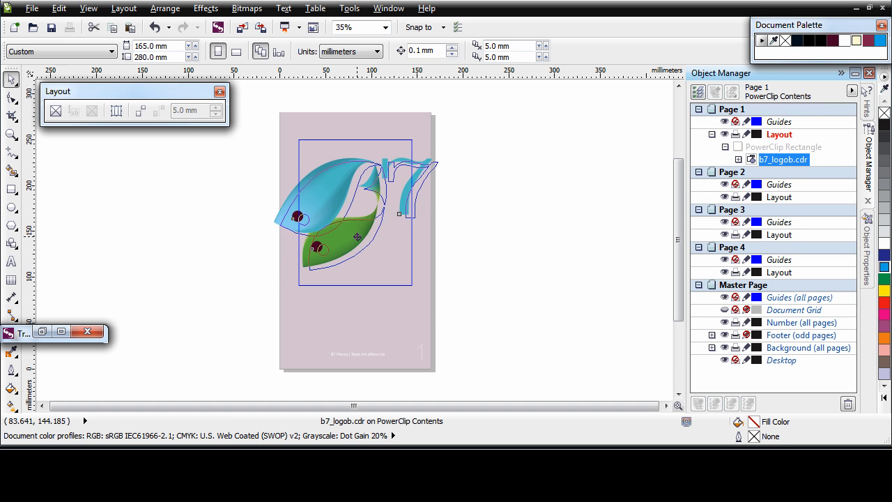
{"action": "left_click_drag", "start_coordinate": [357, 237], "coordinate": [359, 237]}
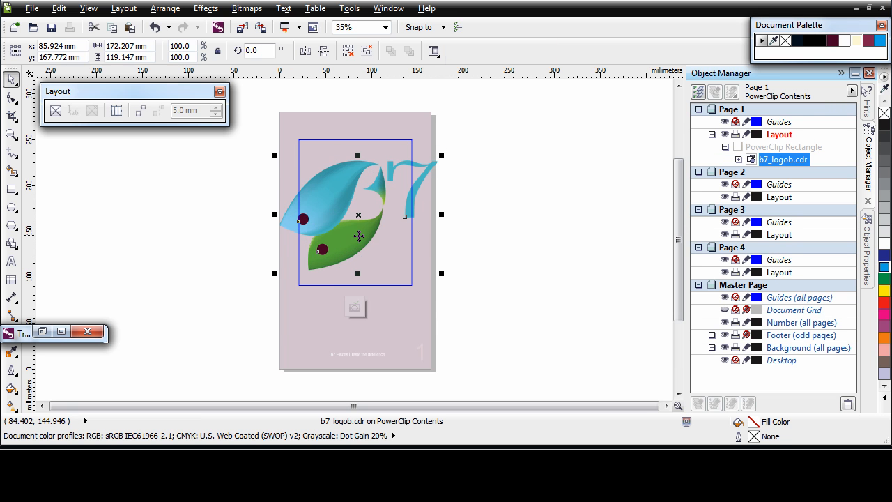
{"action": "left_click", "coordinate": [353, 308]}
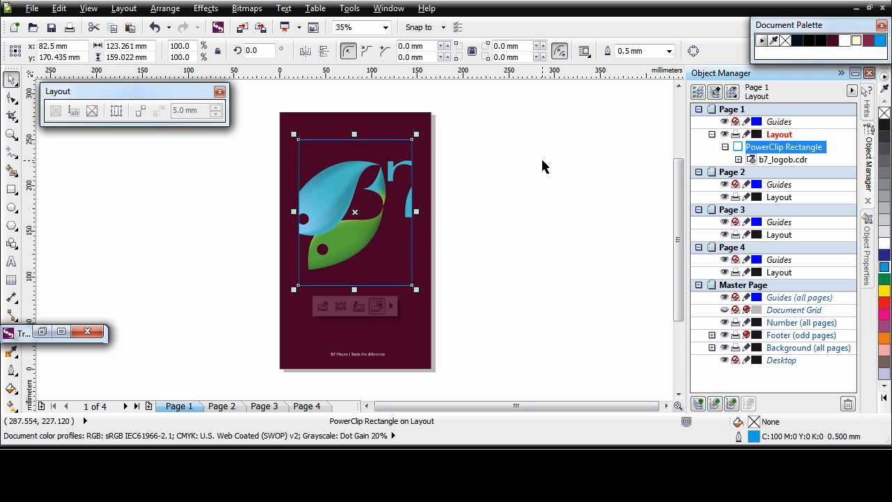
Unlock the contents from page 1's PowerClip frame and widen the frame symmetrically to about 133 mm
{"action": "left_click_drag", "start_coordinate": [416, 211], "coordinate": [402, 209]}
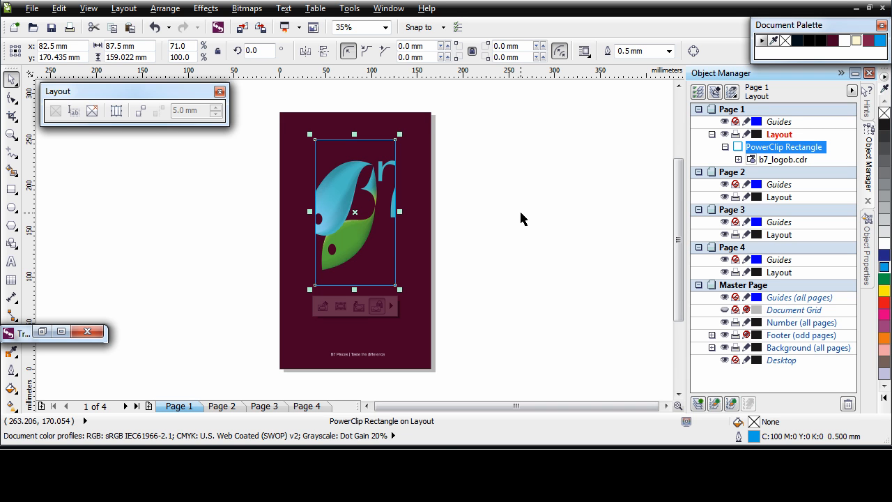
{"action": "key", "text": "ctrl+z"}
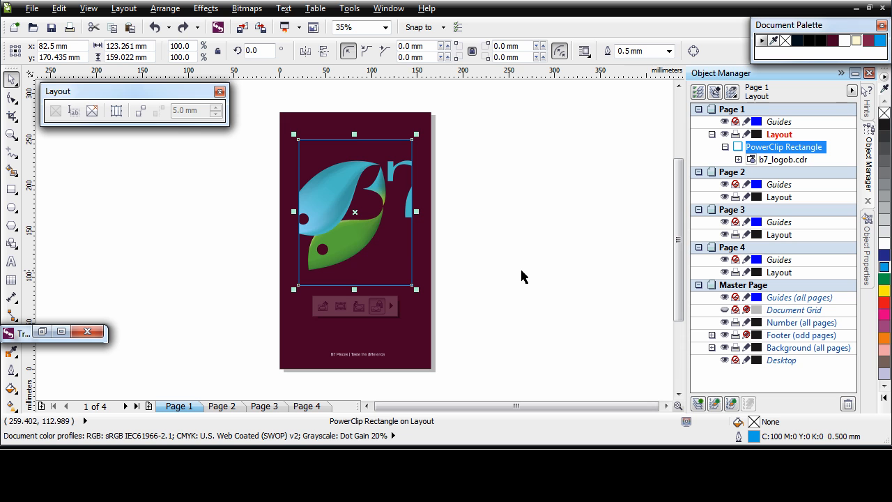
{"action": "left_click", "coordinate": [377, 308]}
{"action": "mouse_move", "coordinate": [416, 211]}
{"action": "left_mouse_down"}
{"action": "mouse_move", "coordinate": [376, 211]}
{"action": "mouse_move", "coordinate": [418, 211]}
{"action": "left_mouse_up"}
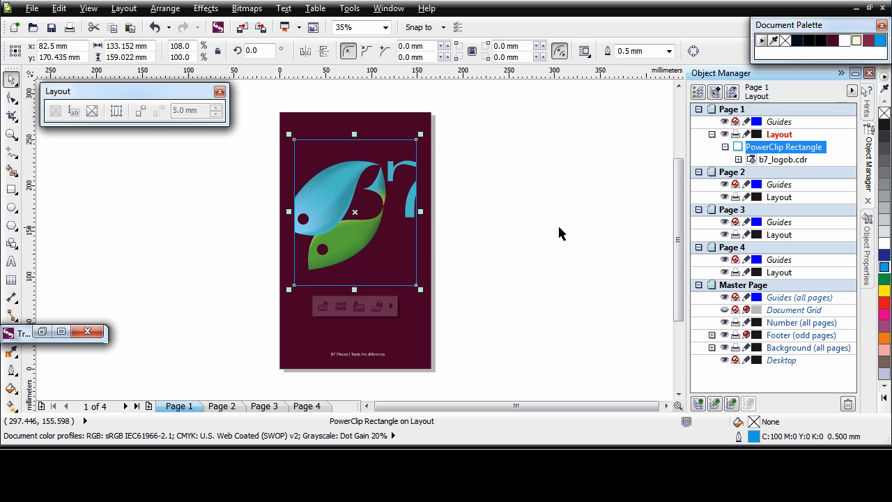
Fit the fish logo proportionally inside page 1's PowerClip frame and deselect it
{"action": "left_click", "coordinate": [390, 307]}
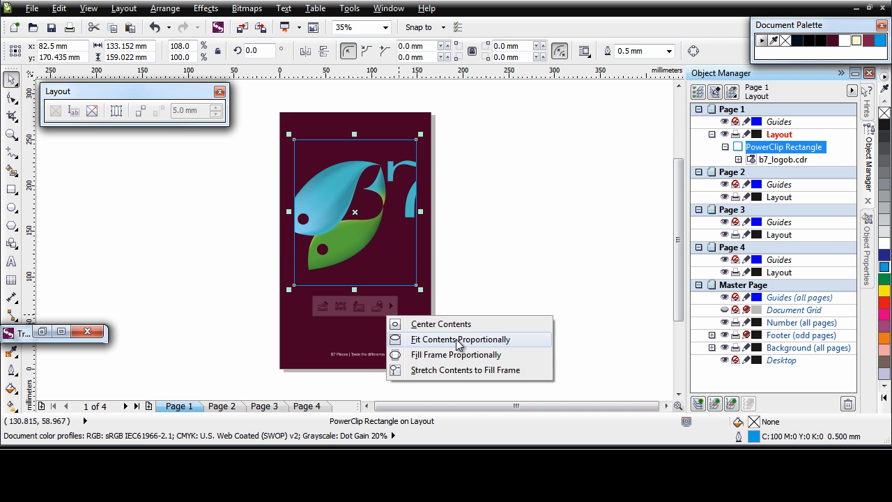
{"action": "left_click", "coordinate": [501, 342]}
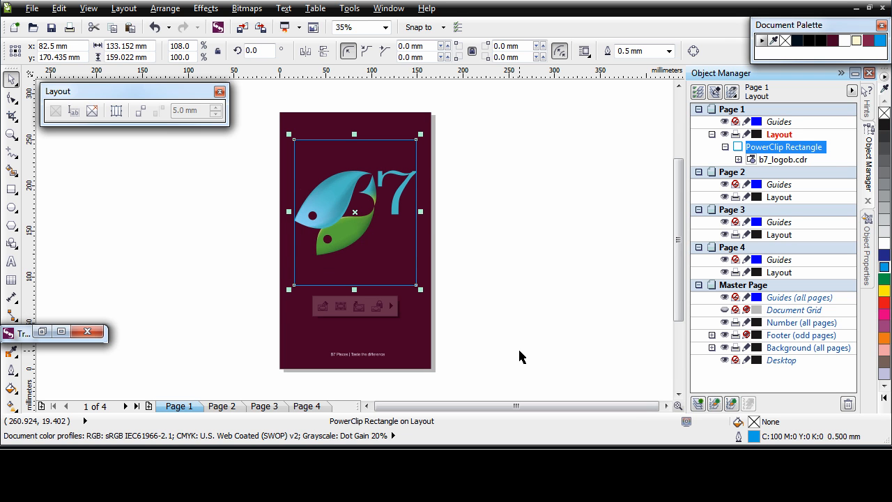
{"action": "left_click", "coordinate": [519, 356]}
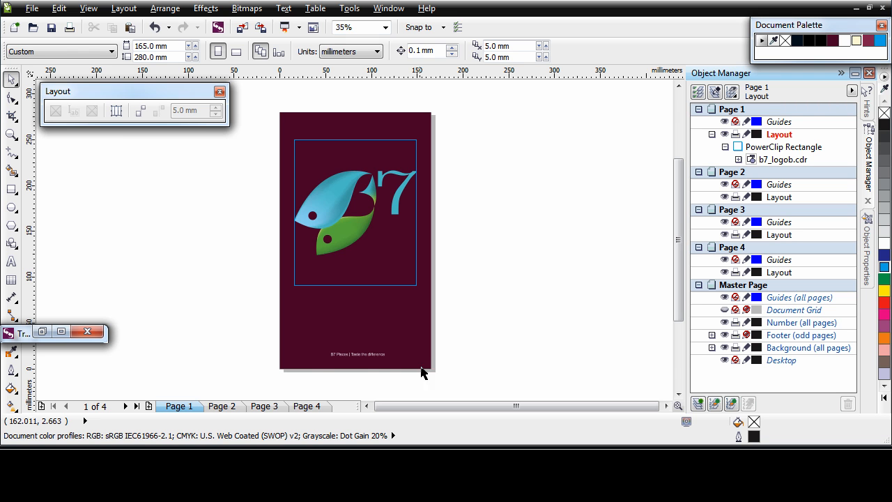
On page 2, add two stacked cyan-outlined rectangles about 116 mm wide, the upper about 64 mm and the lower about 139 mm tall
{"action": "left_click", "coordinate": [222, 406]}
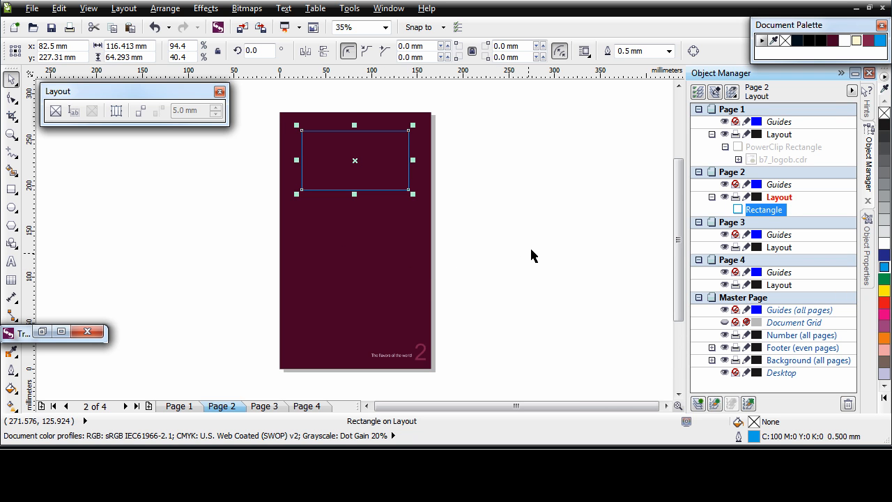
{"action": "key", "text": "ctrl+v"}
{"action": "left_click_drag", "start_coordinate": [354, 205], "coordinate": [359, 262]}
{"action": "left_click", "coordinate": [491, 264]}
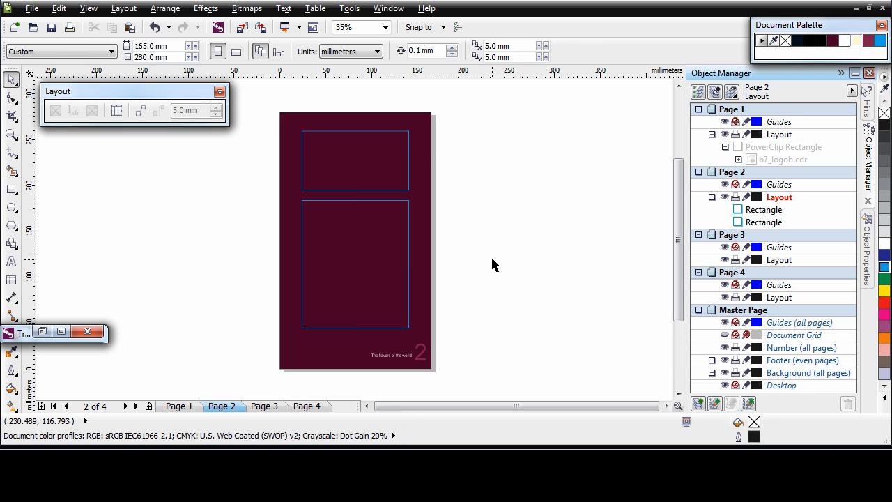
Convert page 2's upper rectangle to an empty PowerClip frame, place the tray's fish logo with the 7 in it, and minimize the tray
{"action": "left_click", "coordinate": [409, 159]}
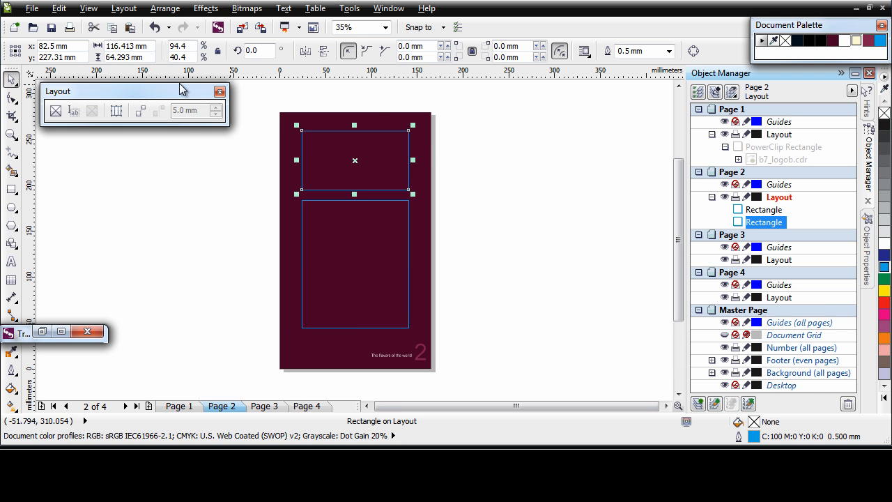
{"action": "left_click", "coordinate": [56, 112]}
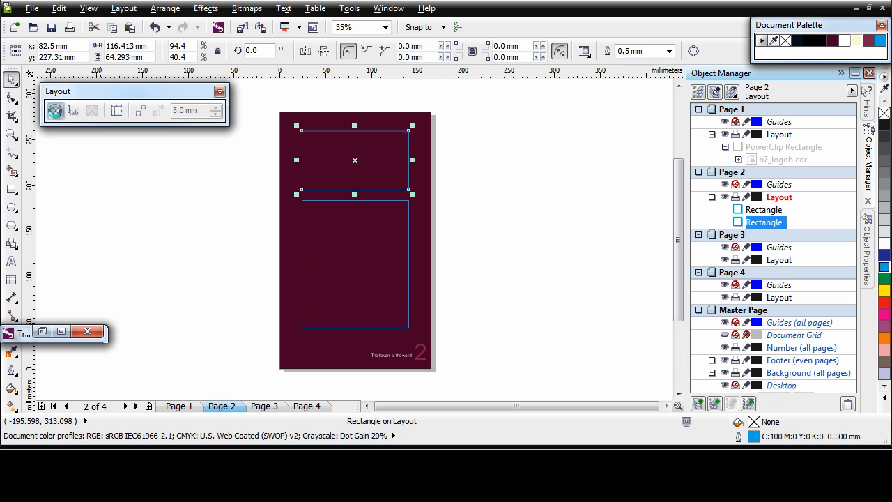
{"action": "left_click", "coordinate": [42, 331]}
{"action": "mouse_move", "coordinate": [479, 403]}
{"action": "left_click_drag", "start_coordinate": [479, 403], "coordinate": [352, 160]}
{"action": "left_click", "coordinate": [468, 332]}
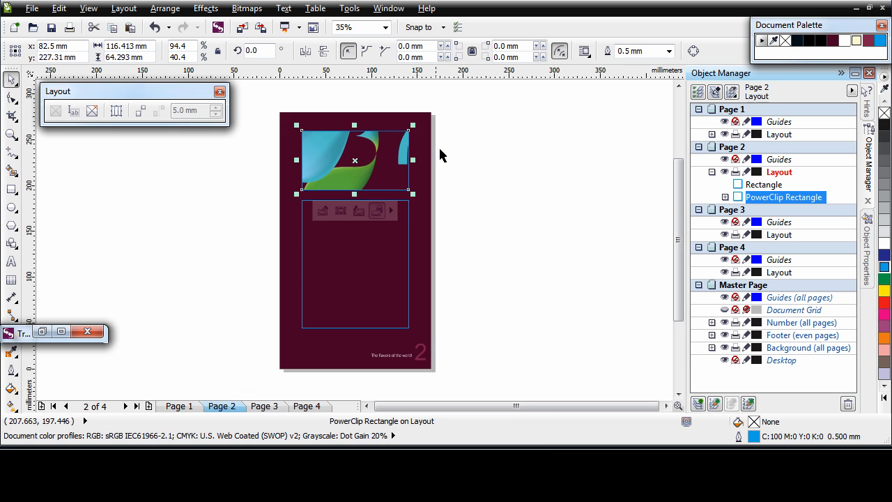
Fit the fish logo proportionally inside page 2's upper PowerClip frame and deselect it
{"action": "left_click", "coordinate": [391, 211]}
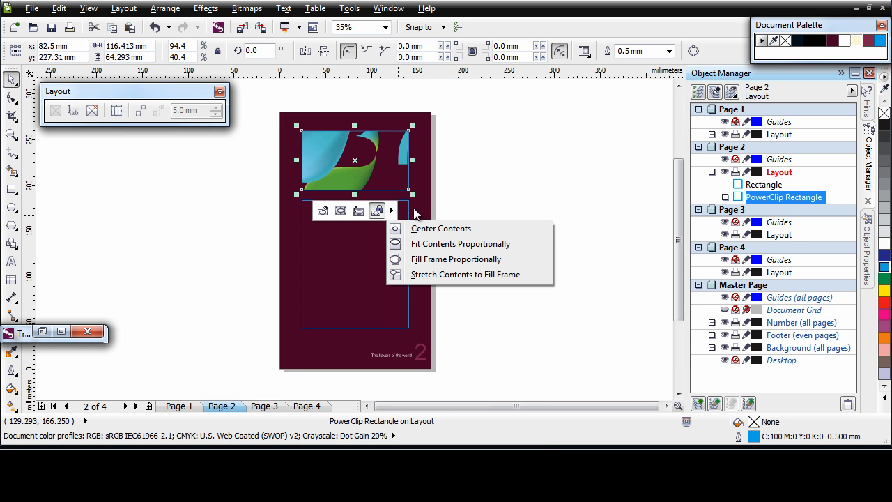
{"action": "left_click", "coordinate": [450, 244]}
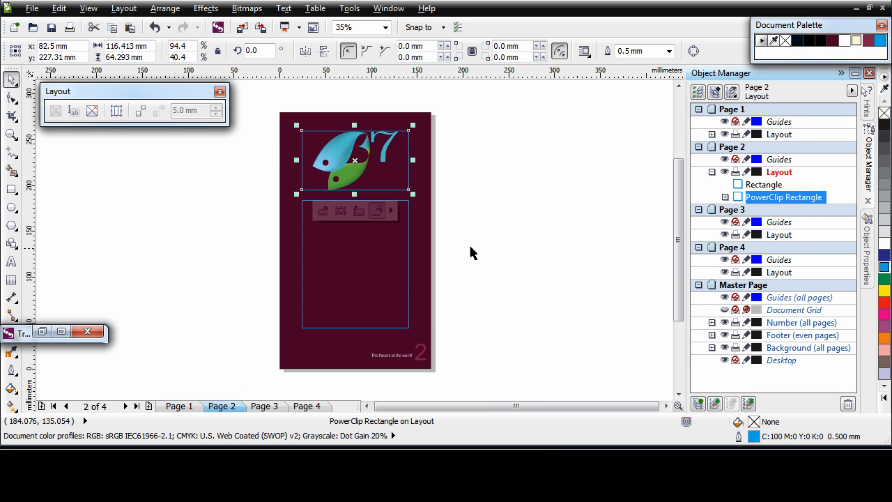
{"action": "left_click", "coordinate": [539, 254]}
Convert page 2's lower rectangle to a text frame and fill it with placeholder text
{"action": "left_click", "coordinate": [409, 263]}
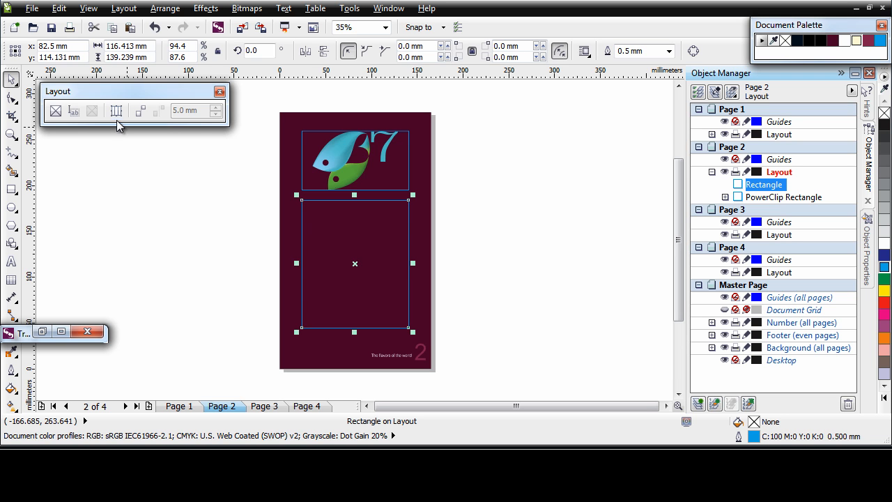
{"action": "left_click", "coordinate": [76, 113]}
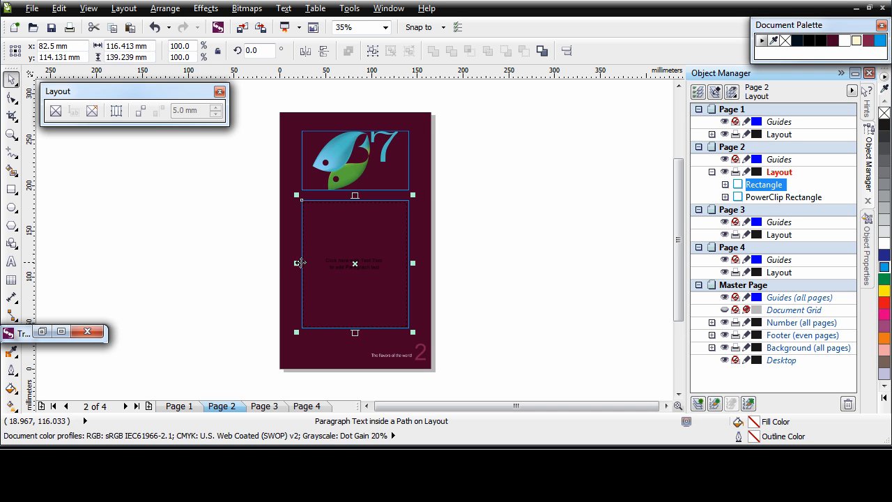
{"action": "right_click", "coordinate": [331, 232]}
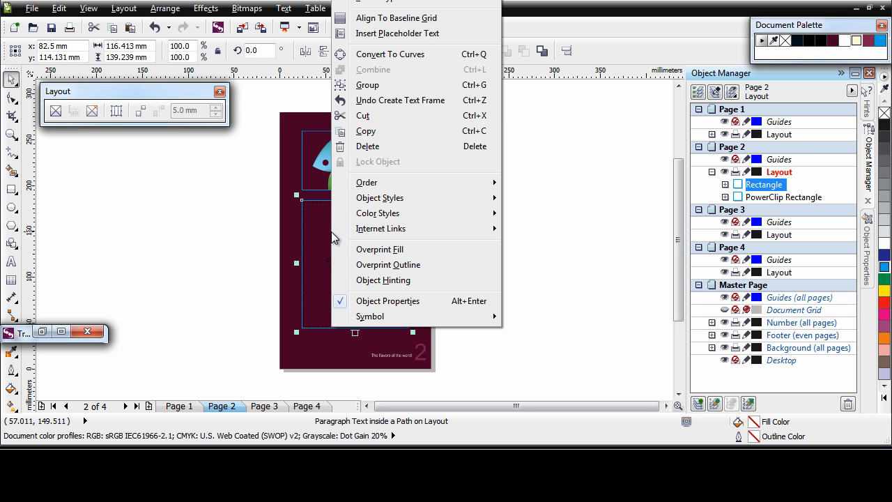
{"action": "left_click", "coordinate": [396, 33]}
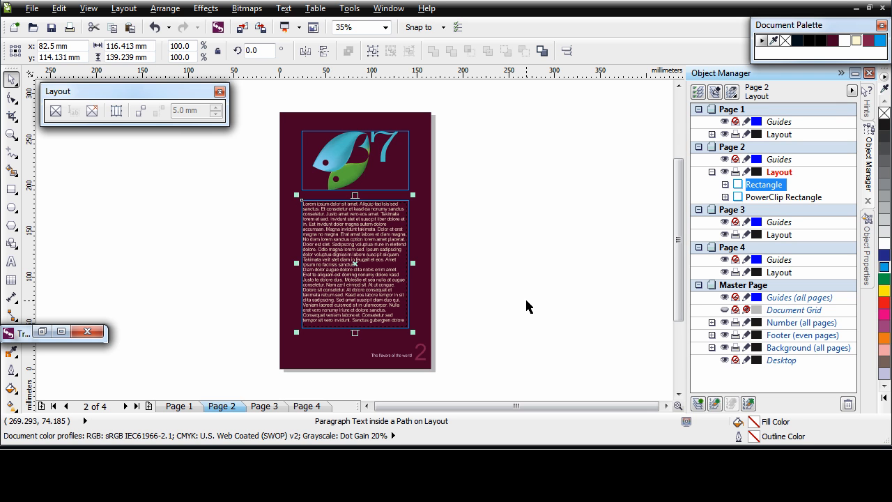
Insert the heading "Spicy" on its own line above the placeholder text in page 2's text frame
{"action": "left_click", "coordinate": [11, 134]}
{"action": "left_click_drag", "start_coordinate": [279, 187], "coordinate": [474, 363]}
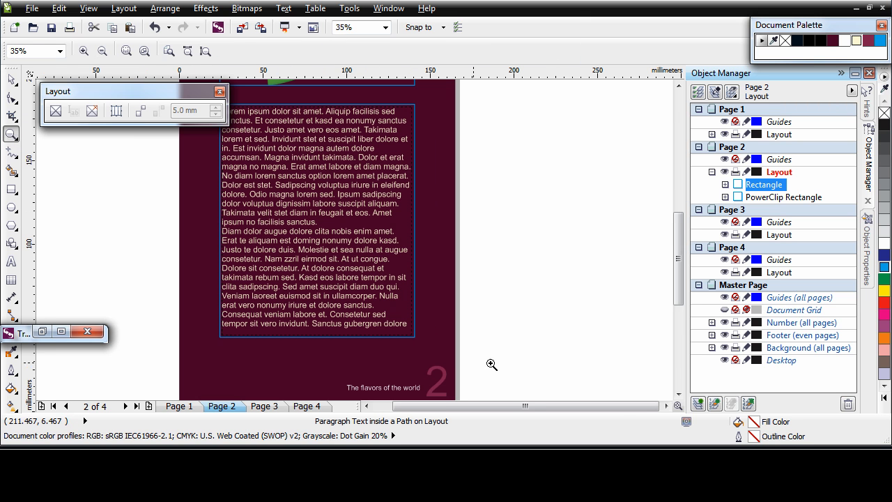
{"action": "left_click", "coordinate": [11, 80]}
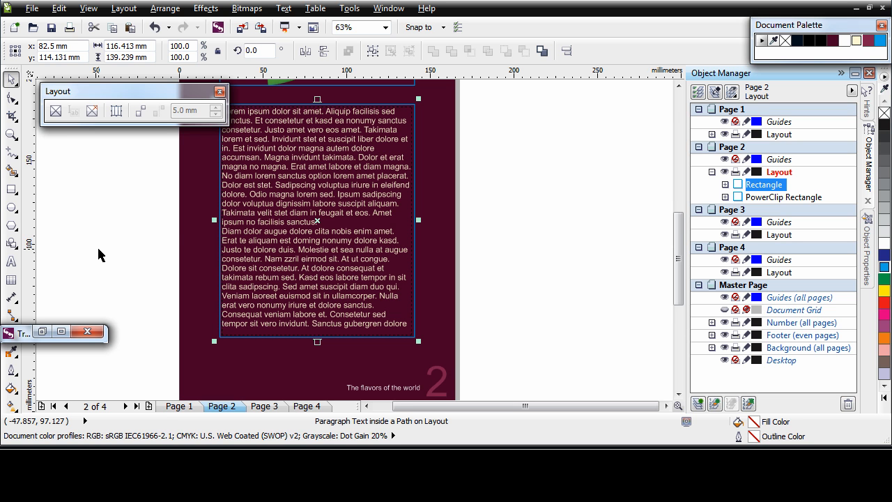
{"action": "left_click", "coordinate": [679, 87]}
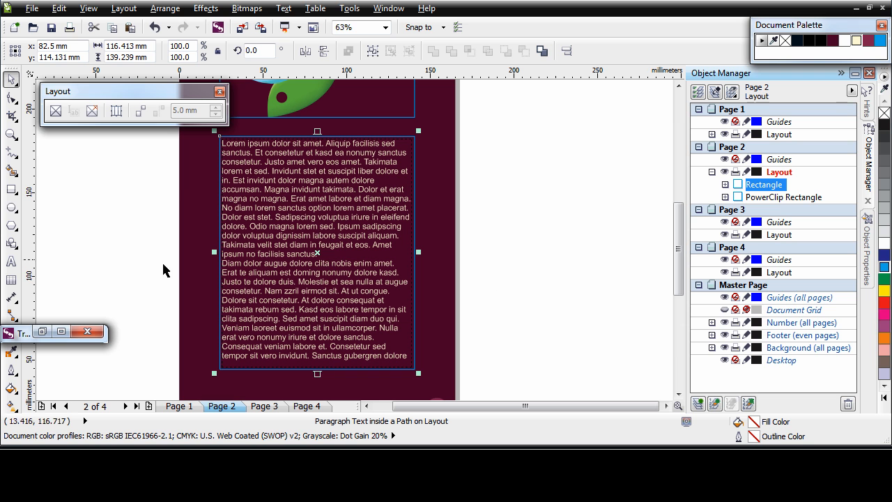
{"action": "left_click", "coordinate": [12, 262]}
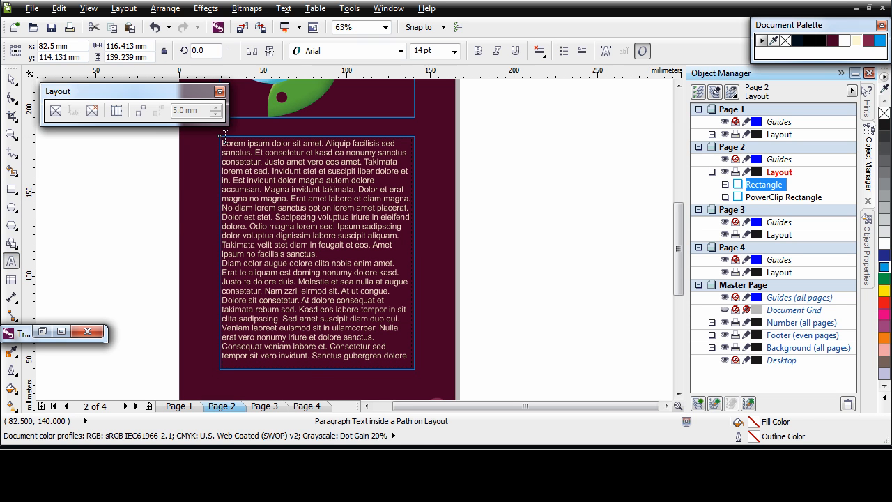
{"action": "left_click", "coordinate": [223, 144]}
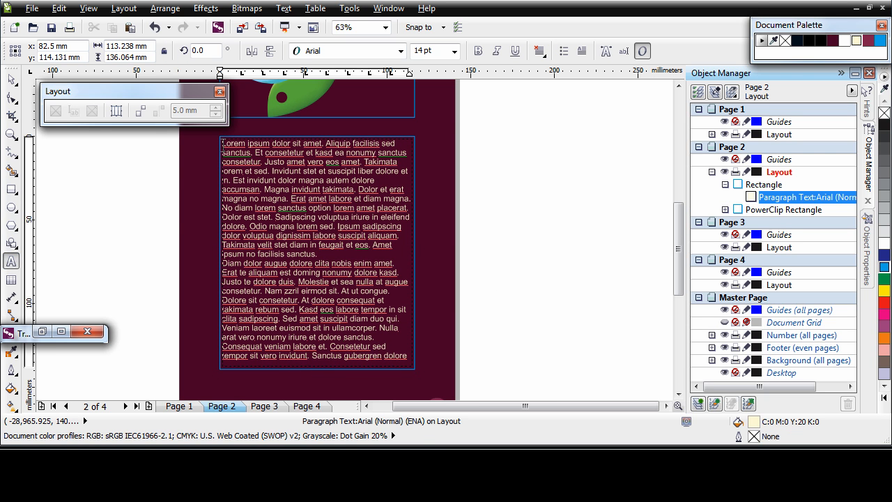
{"action": "type", "text": "Spicy"}
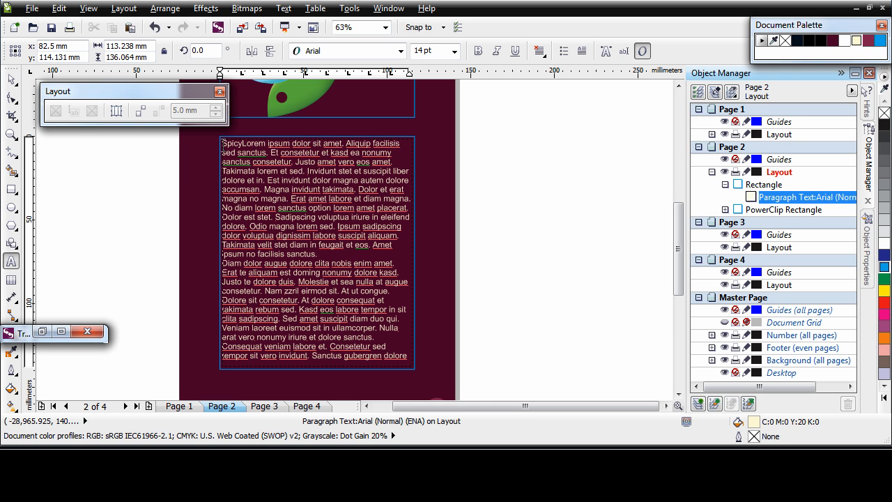
{"action": "key", "text": "Return"}
Format the "Spicy" heading as Arial Bold at 16 pt
{"action": "key", "text": "Left"}
{"action": "key", "text": "shift+Left"}
{"action": "key", "text": "shift+Left"}
{"action": "key", "text": "shift+Left"}
{"action": "key", "text": "shift+Left"}
{"action": "key", "text": "shift+Left"}
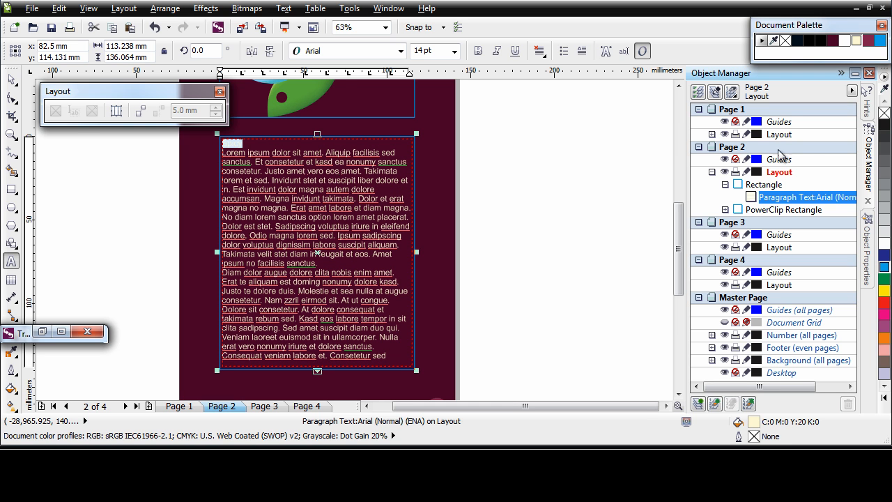
{"action": "left_click", "coordinate": [867, 240]}
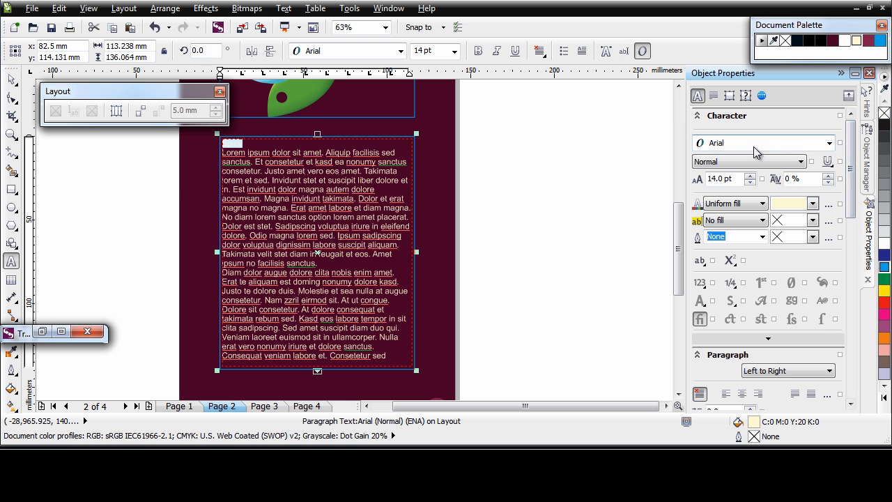
{"action": "left_click", "coordinate": [750, 175]}
{"action": "left_click", "coordinate": [766, 162]}
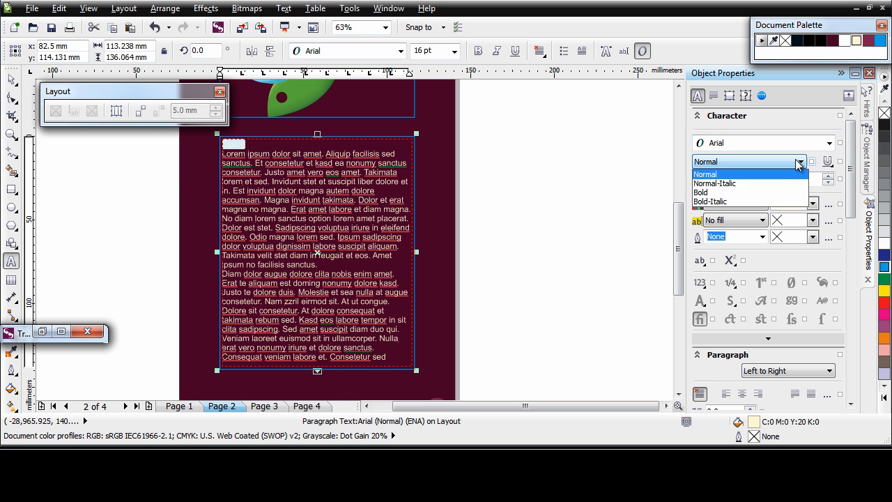
{"action": "left_click", "coordinate": [764, 196]}
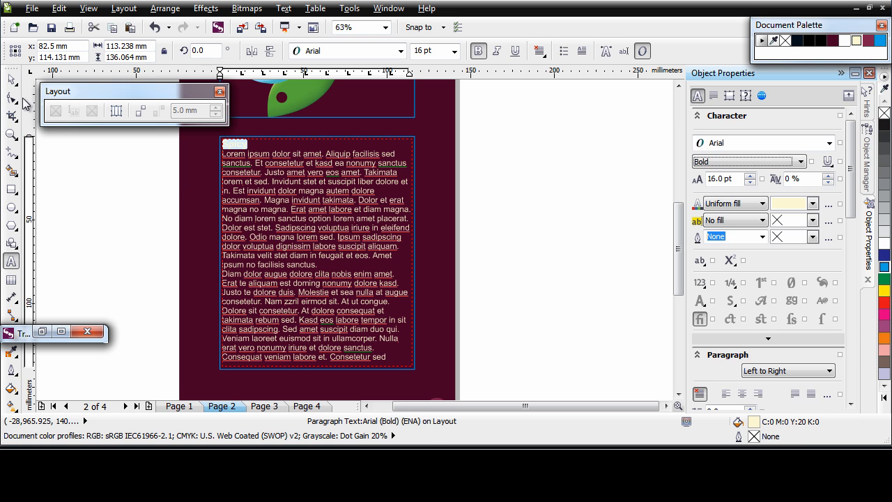
Set the character fill of all the text in page 2's text frame to white
{"action": "left_click", "coordinate": [11, 79]}
{"action": "left_click_drag", "start_coordinate": [851, 167], "coordinate": [854, 223]}
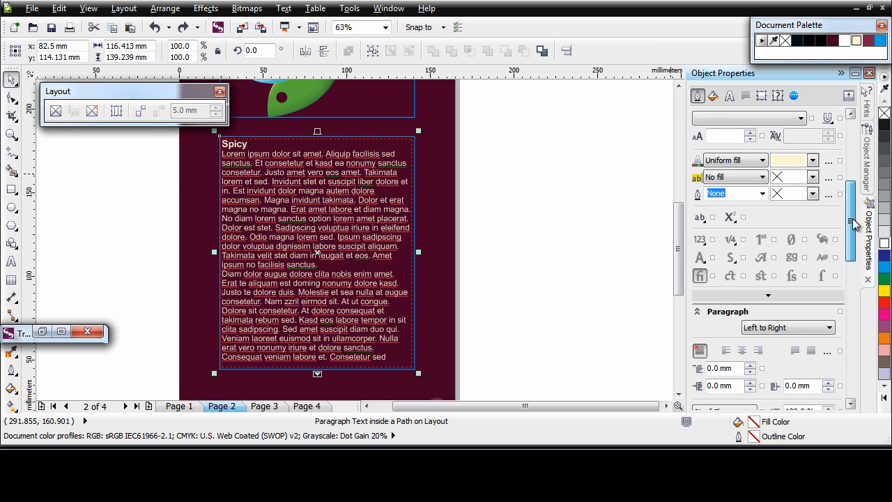
{"action": "scroll", "coordinate": [854, 223], "scroll_direction": "up", "scroll_amount": 1}
{"action": "left_click", "coordinate": [813, 193]}
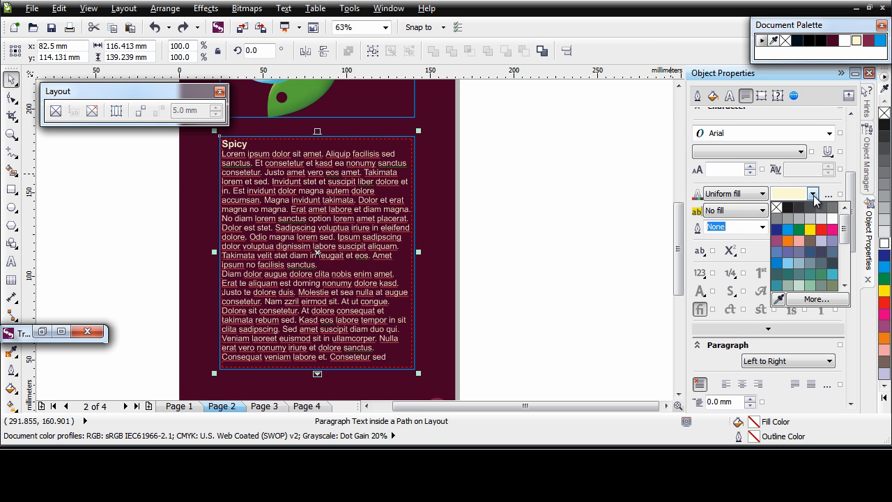
{"action": "left_click", "coordinate": [833, 219]}
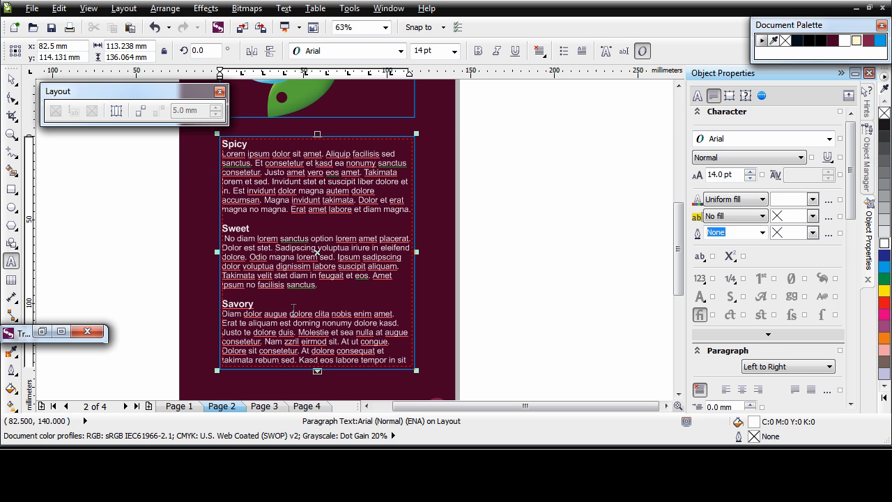
{"action": "left_click", "coordinate": [11, 79]}
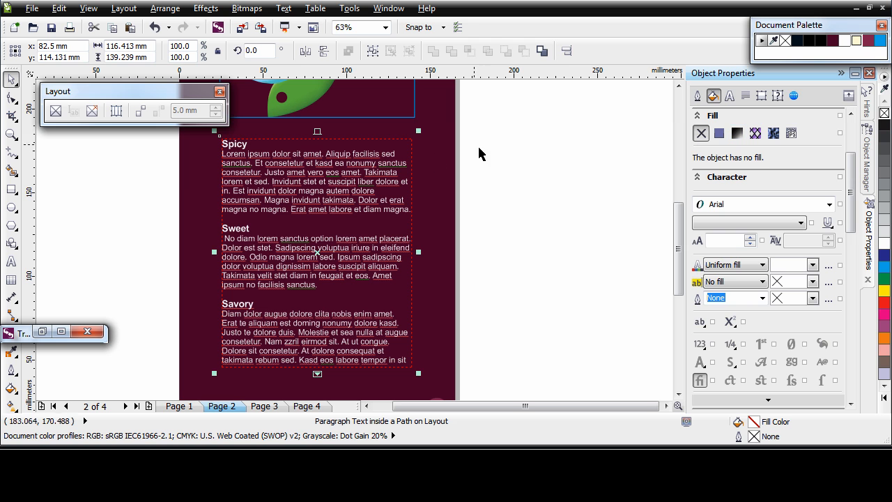
Remove the outline from the PowerClip frame holding the logo on page 2
{"action": "left_click", "coordinate": [415, 119]}
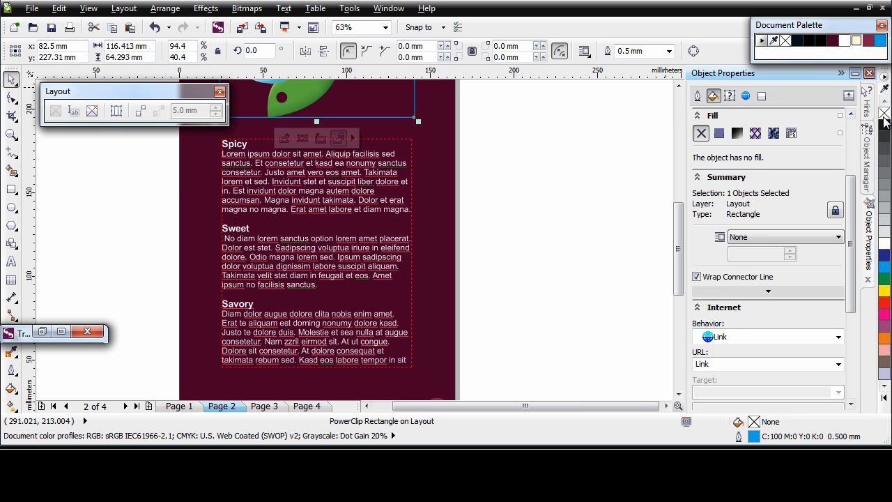
{"action": "right_click", "coordinate": [885, 113]}
{"action": "left_click", "coordinate": [591, 253]}
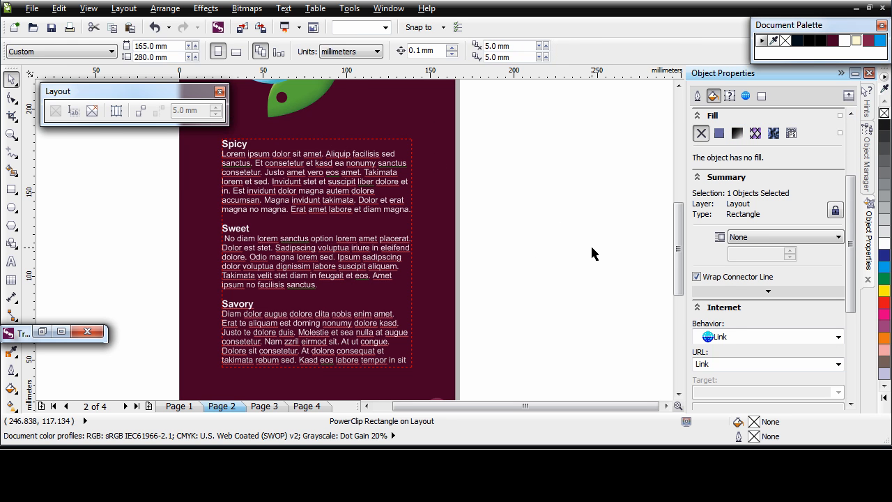
Delete the last two lines of the "Spicy" paragraph and the surplus closing lines of the "Savory" paragraph in page 2's text frame
{"action": "left_click", "coordinate": [357, 252]}
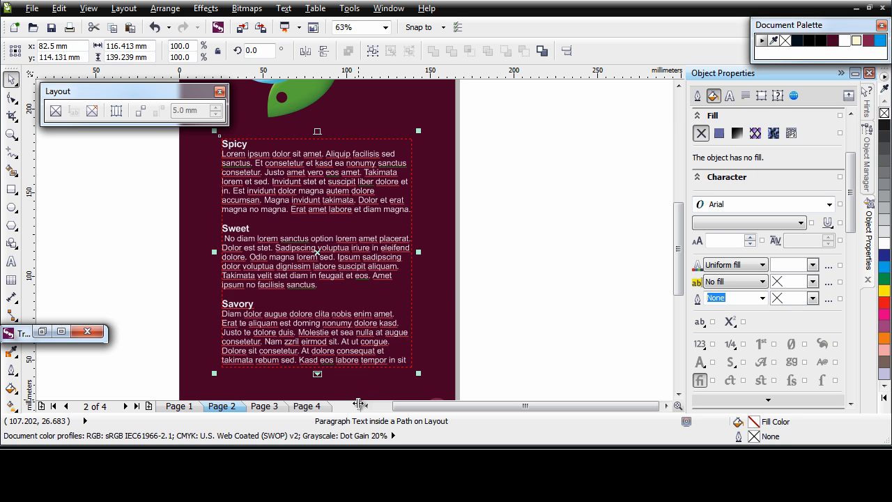
{"action": "double_click", "coordinate": [382, 206]}
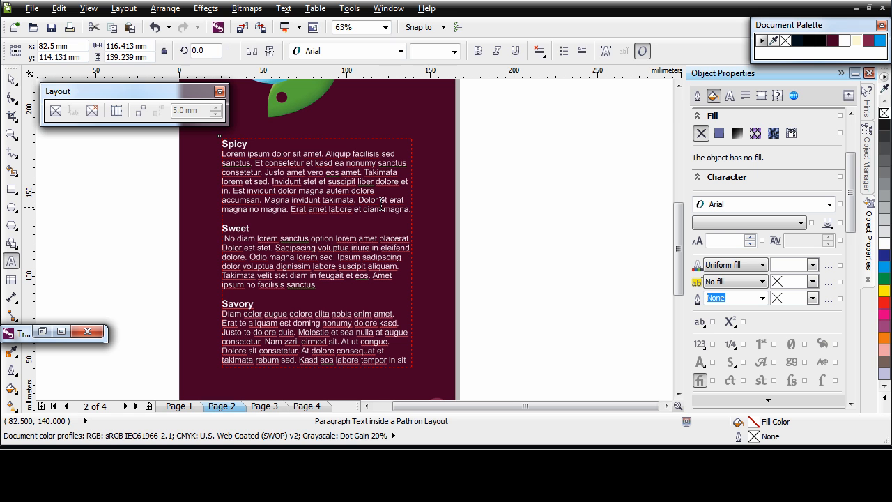
{"action": "left_click_drag", "start_coordinate": [409, 209], "coordinate": [219, 200]}
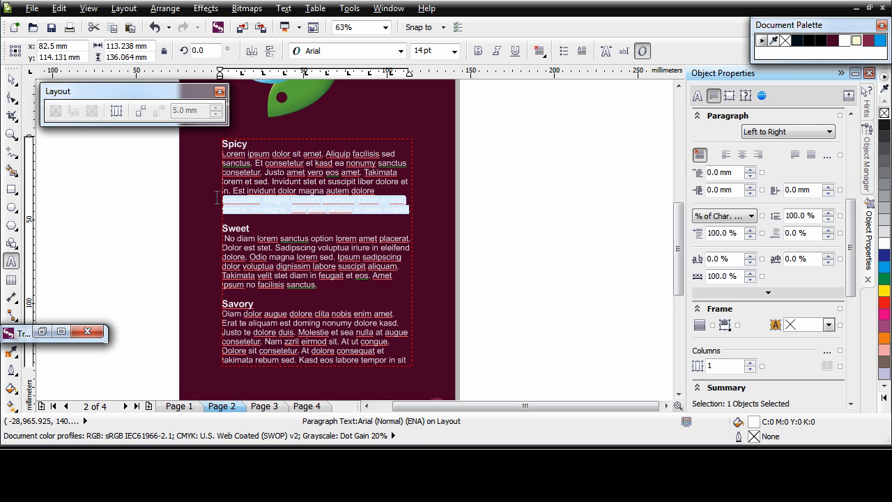
{"action": "key", "text": "Delete"}
{"action": "left_click_drag", "start_coordinate": [400, 360], "coordinate": [222, 351]}
{"action": "key", "text": "Delete"}
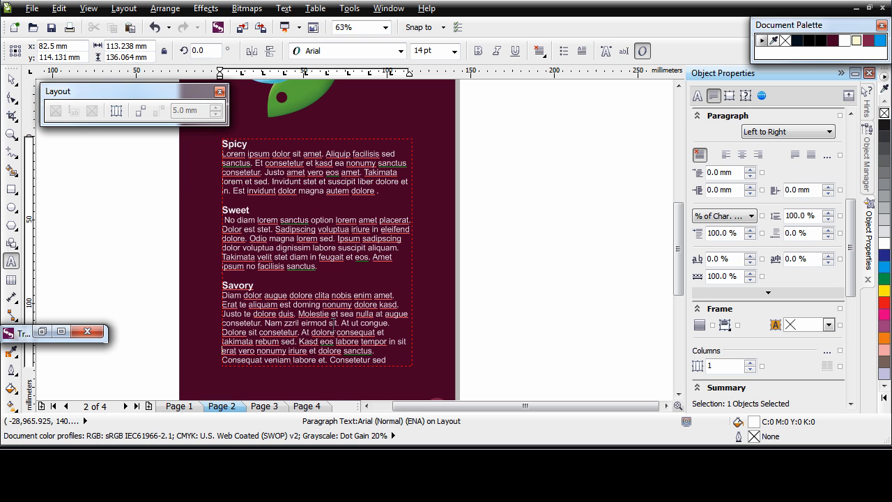
{"action": "left_click_drag", "start_coordinate": [388, 359], "coordinate": [222, 342]}
{"action": "key", "text": "Delete"}
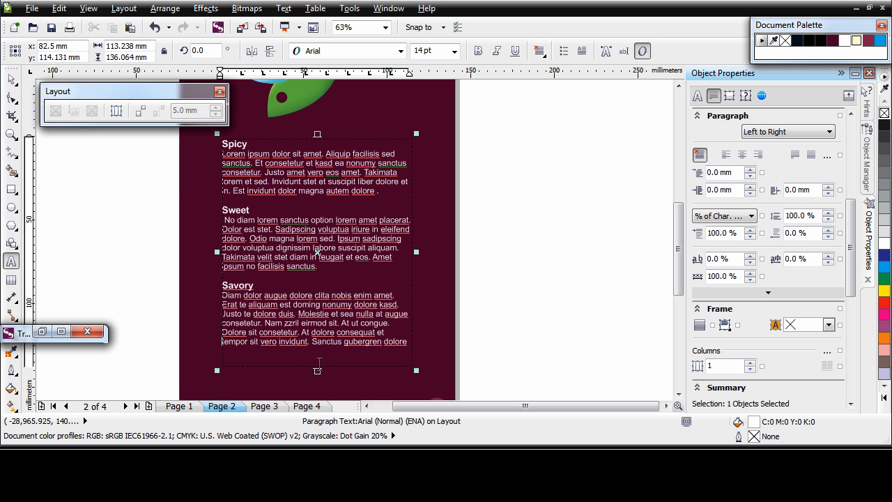
{"action": "left_click", "coordinate": [12, 79]}
{"action": "left_click", "coordinate": [504, 293]}
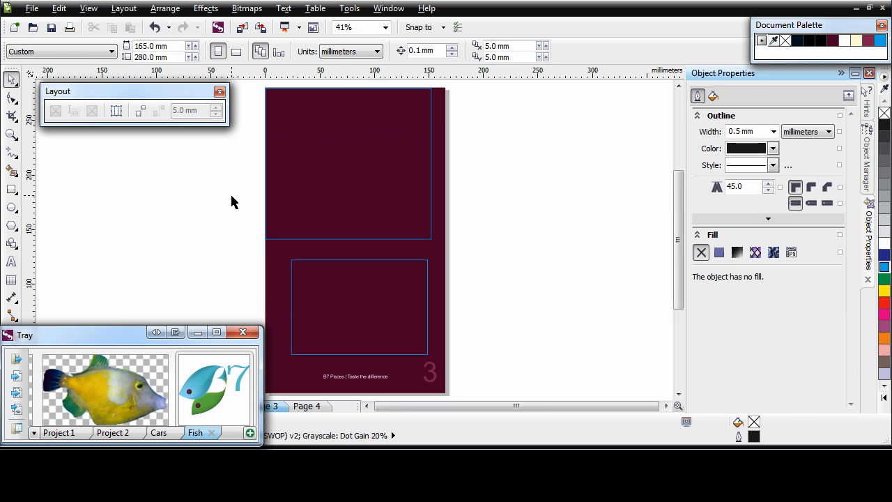
Convert page 3's upper rectangle to a PowerClip frame and place the B7 logo from the Fish tray inside it
{"action": "left_click", "coordinate": [430, 240]}
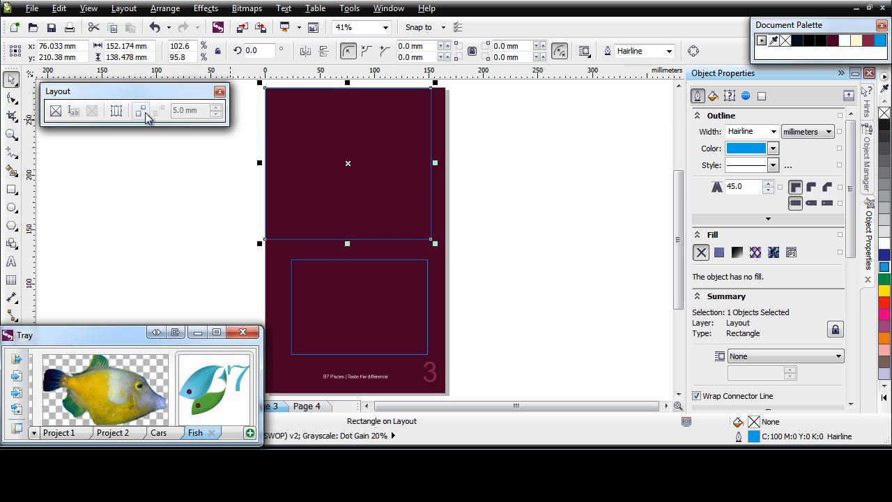
{"action": "left_click", "coordinate": [56, 113]}
{"action": "left_click_drag", "start_coordinate": [224, 400], "coordinate": [338, 190]}
Enlarge the logo inside page 3's PowerClip frame to about 237 × 164 mm and position it so the frame crops the fish
{"action": "double_click", "coordinate": [358, 182]}
{"action": "left_click_drag", "start_coordinate": [226, 232], "coordinate": [156, 285]}
{"action": "left_click_drag", "start_coordinate": [311, 209], "coordinate": [317, 206]}
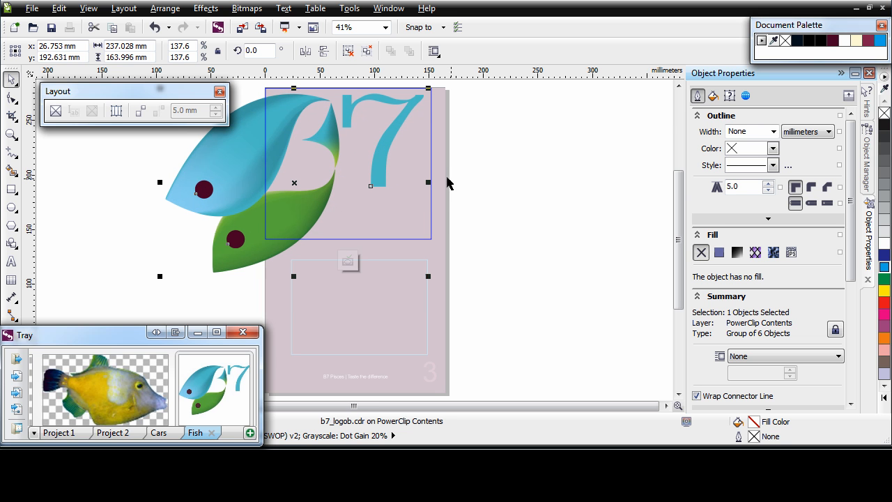
{"action": "left_click", "coordinate": [347, 262]}
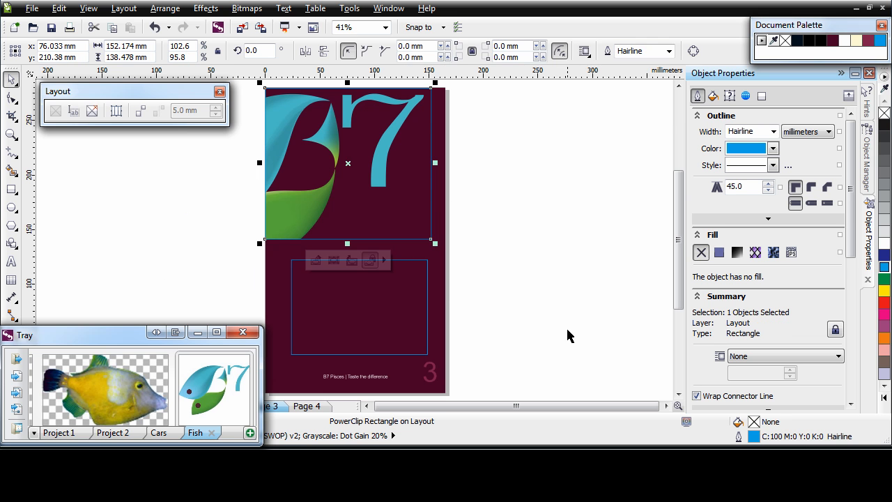
{"action": "left_click", "coordinate": [555, 273]}
Convert page 3's lower rectangle to a text frame and minimize the Tray
{"action": "left_click", "coordinate": [428, 277]}
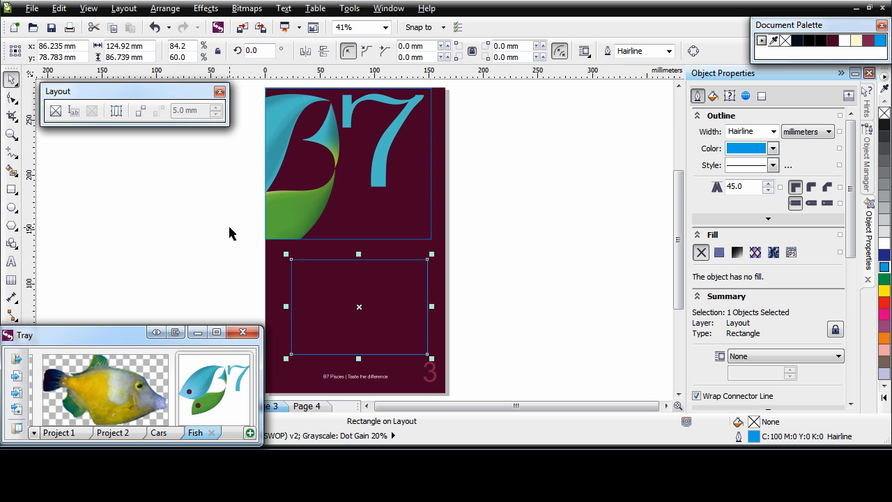
{"action": "left_click", "coordinate": [74, 113]}
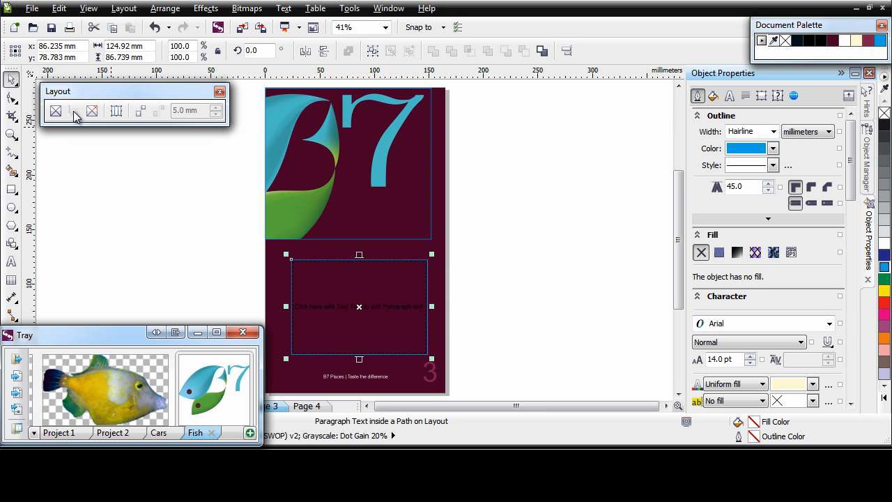
{"action": "left_click", "coordinate": [196, 334]}
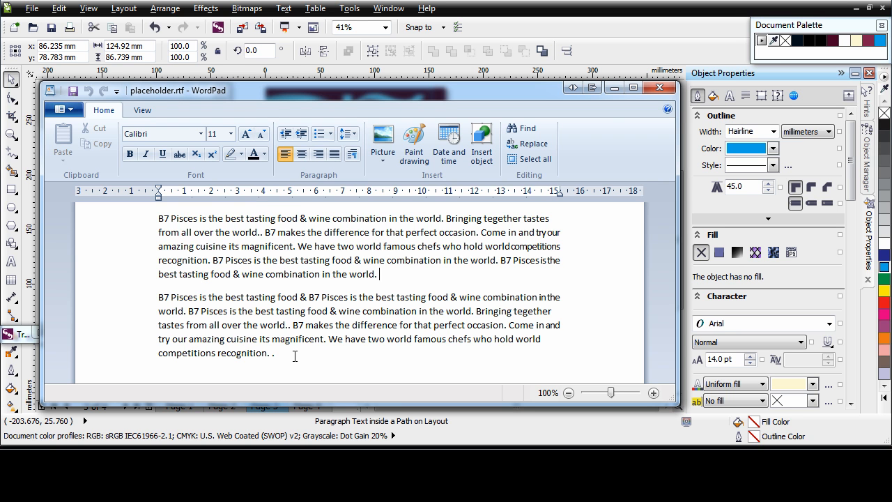
In WordPad, save the custom B7 Pisces text as placeholder.rtf in the Corel Content folder, replacing the existing file
{"action": "left_click", "coordinate": [67, 110]}
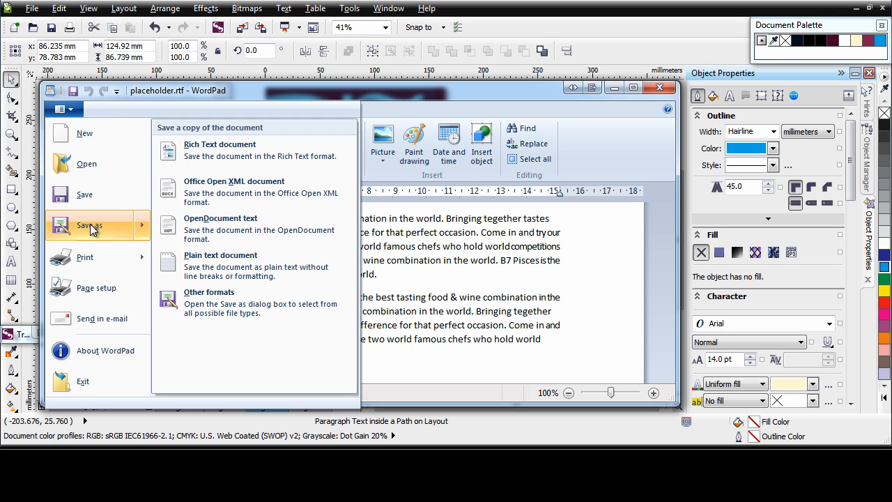
{"action": "left_click", "coordinate": [89, 225]}
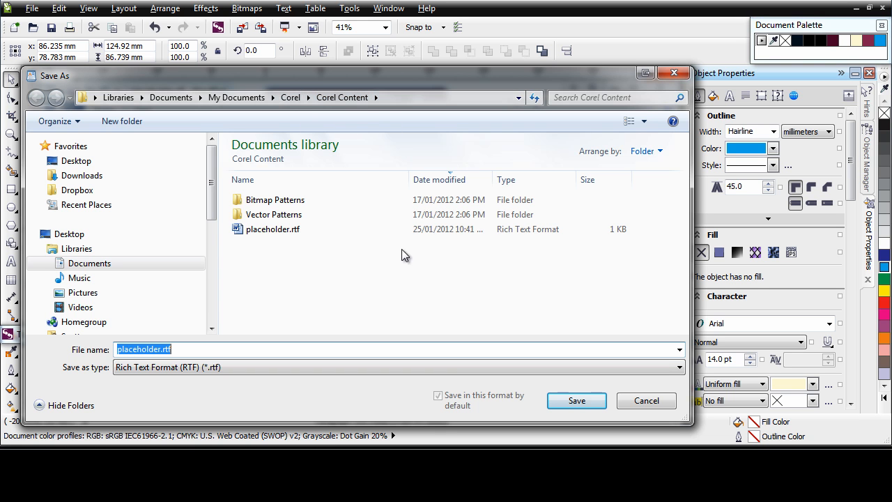
{"action": "left_click", "coordinate": [296, 230]}
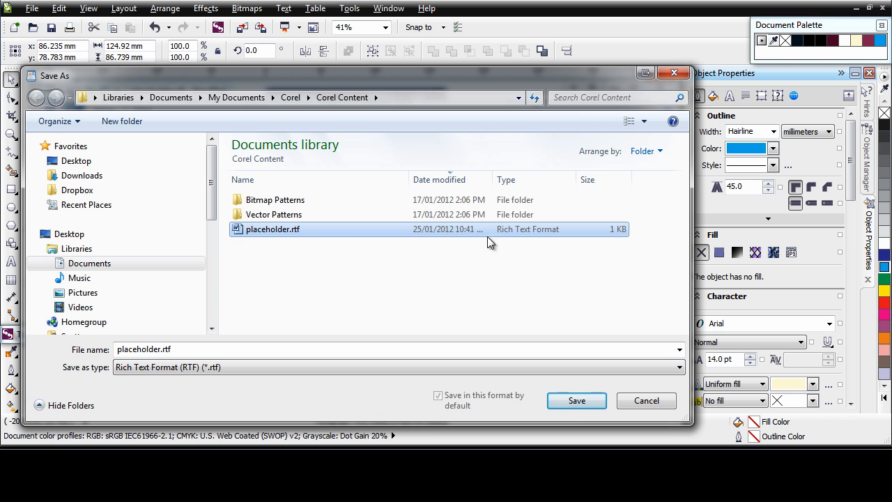
{"action": "left_click", "coordinate": [575, 403]}
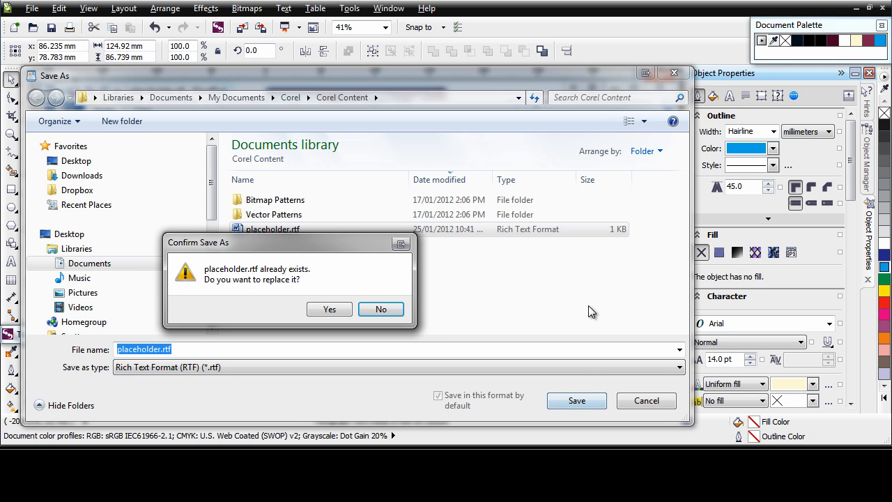
{"action": "left_click", "coordinate": [329, 310]}
Switch back to CorelDRAW and insert placeholder text into page 3's text frame
{"action": "left_click", "coordinate": [610, 92]}
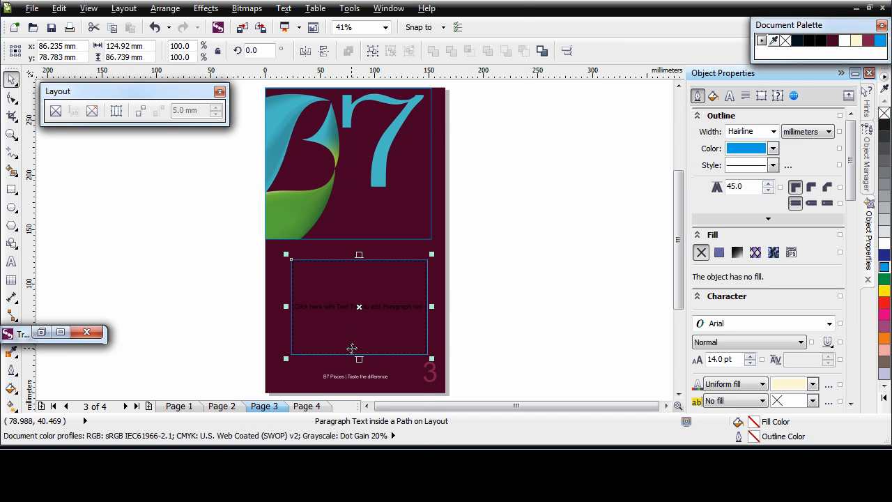
{"action": "right_click", "coordinate": [352, 348]}
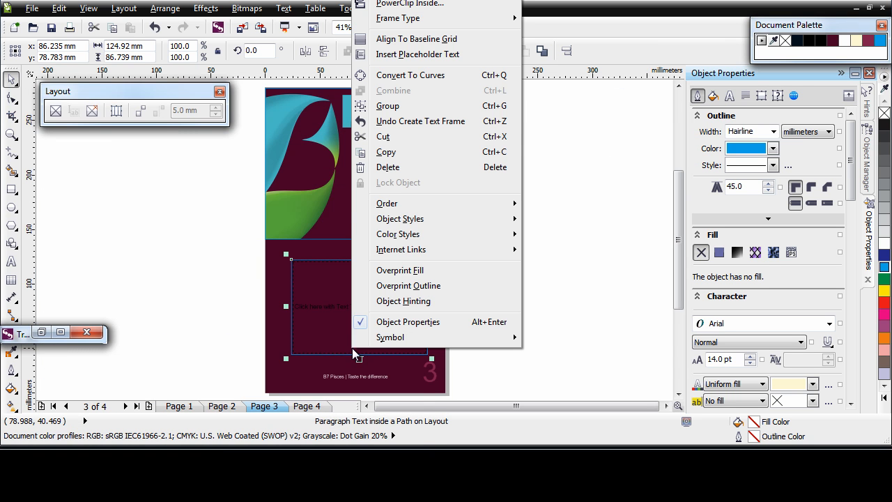
{"action": "left_click", "coordinate": [453, 54]}
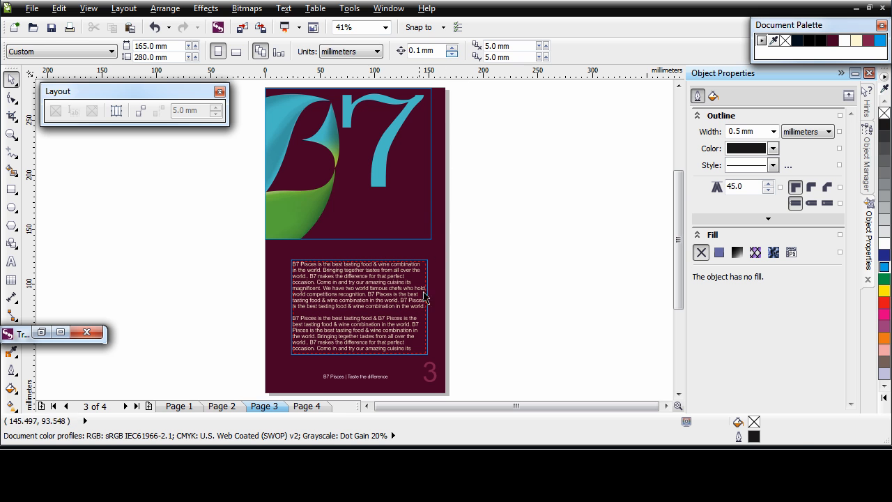
Resize page 3's text frame to a narrower, taller shape of about 90 × 144 mm, extending up beneath the 7
{"action": "left_click", "coordinate": [377, 327]}
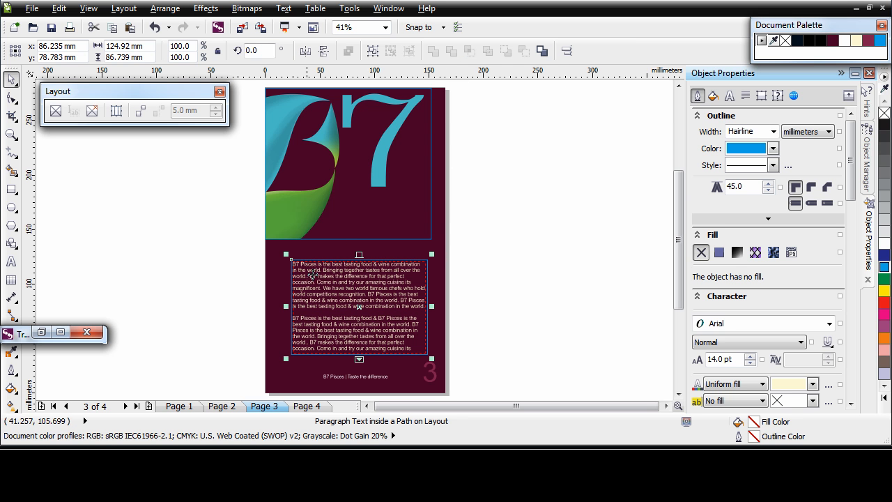
{"action": "left_click_drag", "start_coordinate": [286, 306], "coordinate": [326, 311]}
{"action": "left_click_drag", "start_coordinate": [378, 256], "coordinate": [384, 192]}
{"action": "left_click_drag", "start_coordinate": [432, 274], "coordinate": [438, 275]}
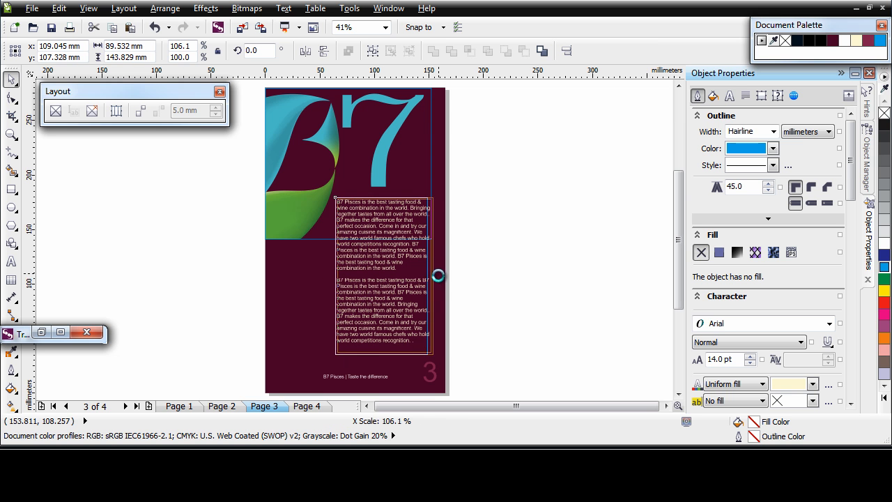
Right-align the text in page 3's text frame and remove the frame's outline
{"action": "left_click", "coordinate": [729, 100]}
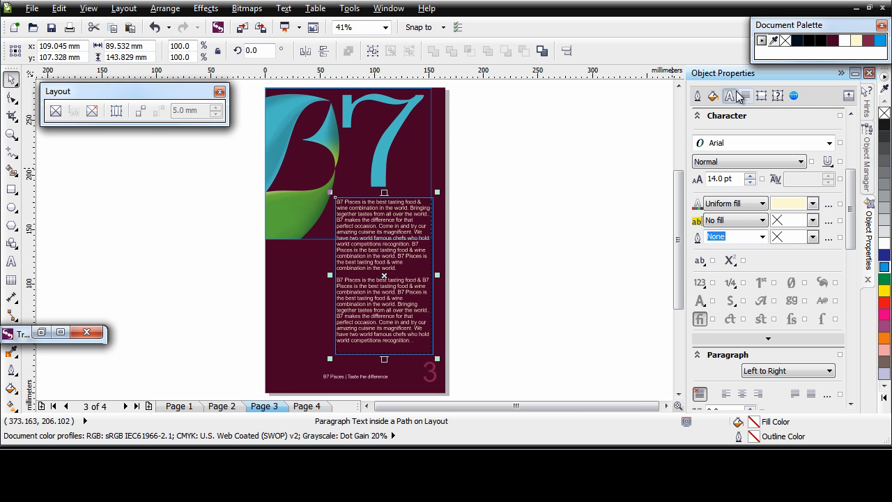
{"action": "left_click", "coordinate": [754, 393]}
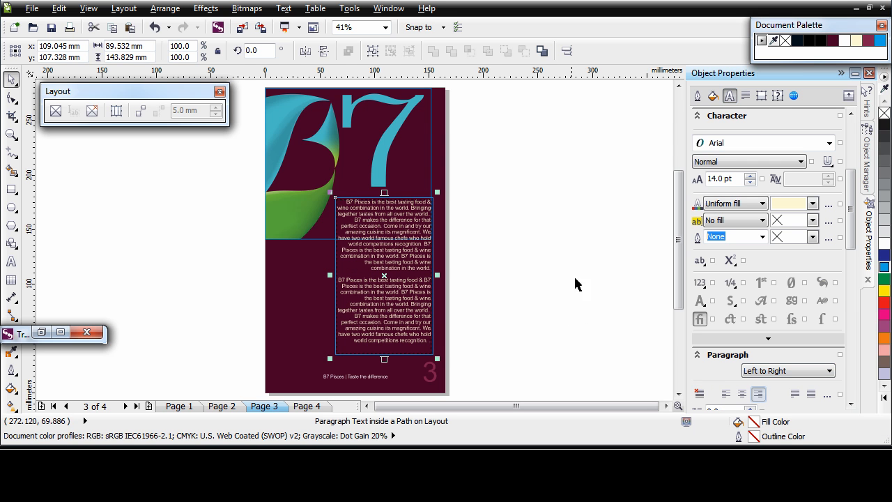
{"action": "right_click", "coordinate": [884, 113]}
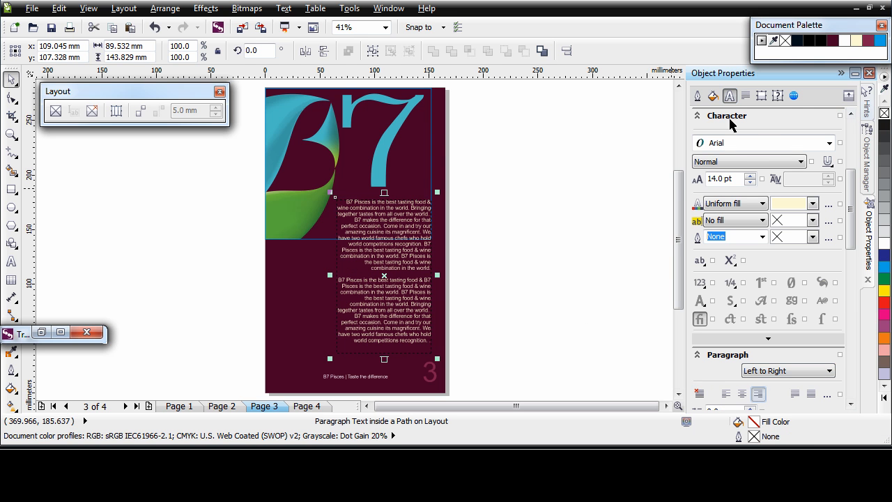
Remove the outline from page 3's PowerClip frame
{"action": "left_click", "coordinate": [432, 129]}
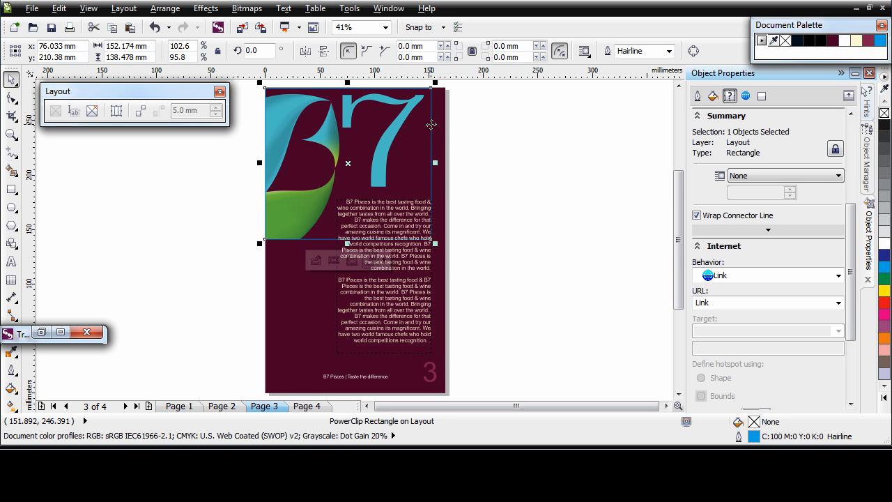
{"action": "right_click", "coordinate": [884, 113]}
{"action": "left_click", "coordinate": [573, 321]}
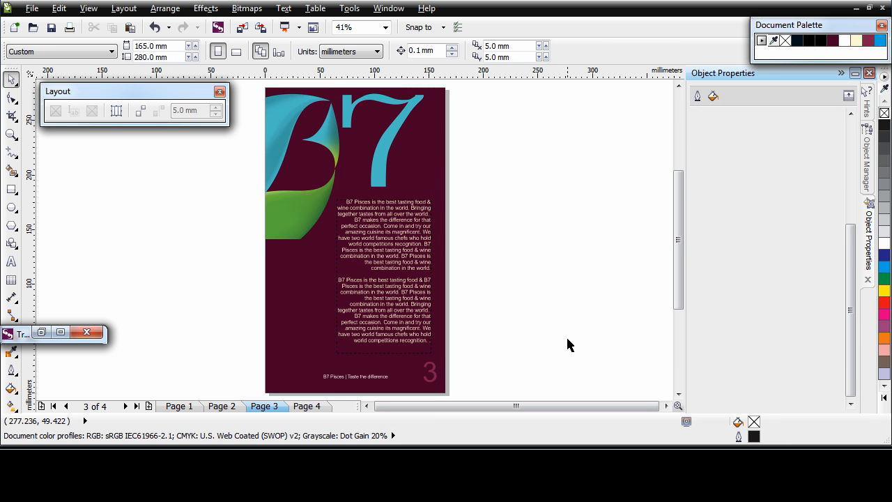
Reposition the logo inside page 4's PowerClip frame so both fish heads show, and remove the frame's outline
{"action": "left_click", "coordinate": [317, 406]}
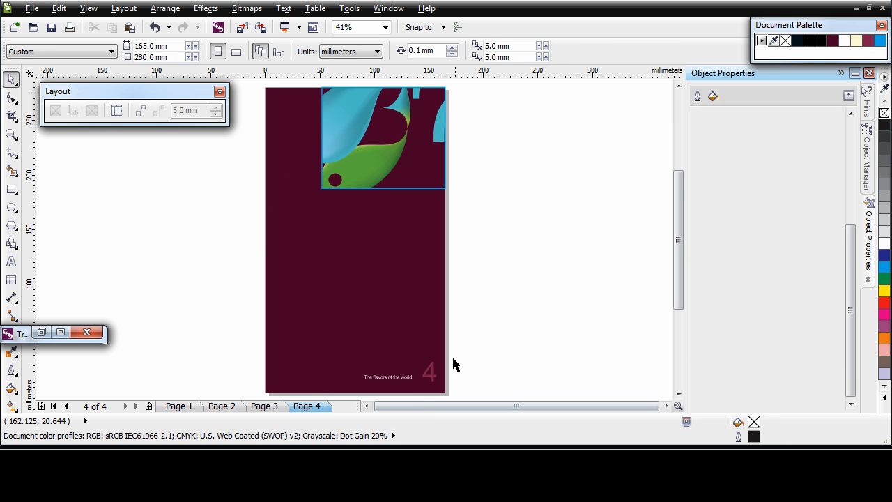
{"action": "double_click", "coordinate": [392, 158]}
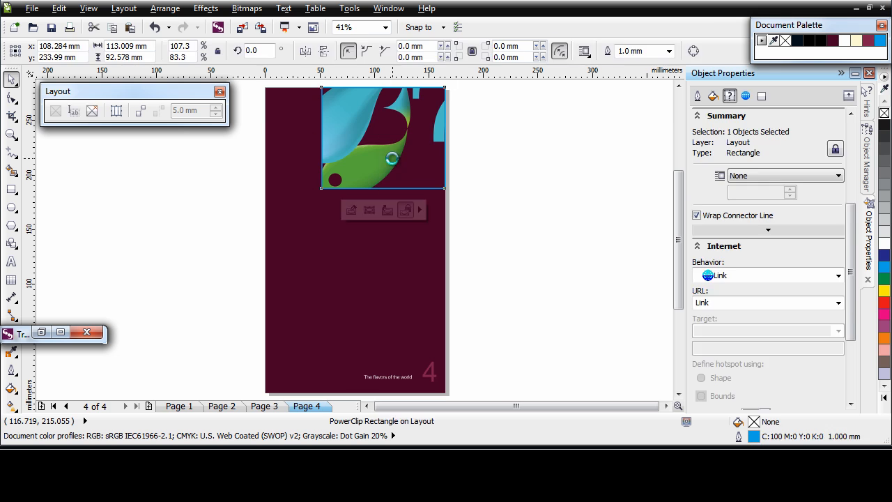
{"action": "left_click", "coordinate": [388, 160]}
{"action": "left_click_drag", "start_coordinate": [372, 173], "coordinate": [434, 150]}
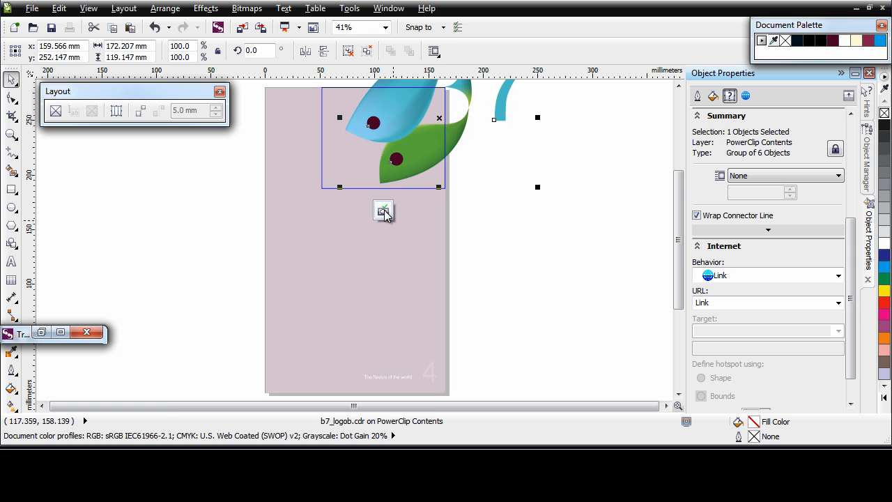
{"action": "left_click", "coordinate": [383, 212]}
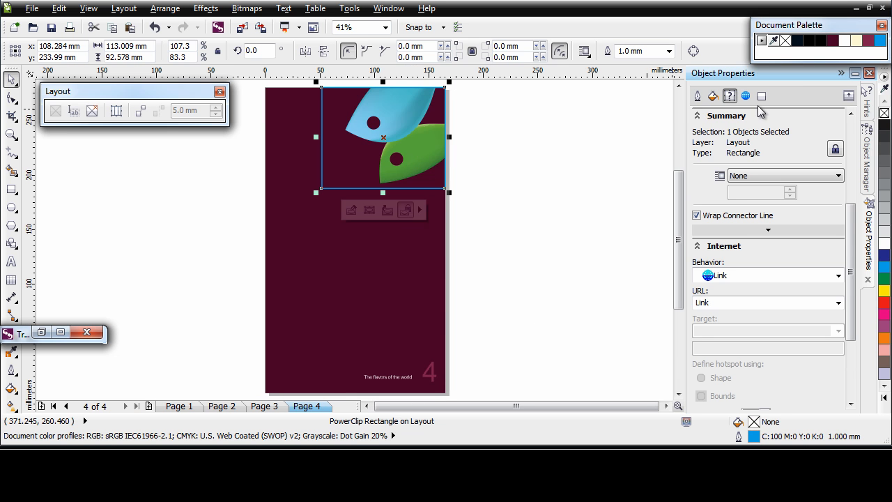
{"action": "left_click", "coordinate": [570, 315]}
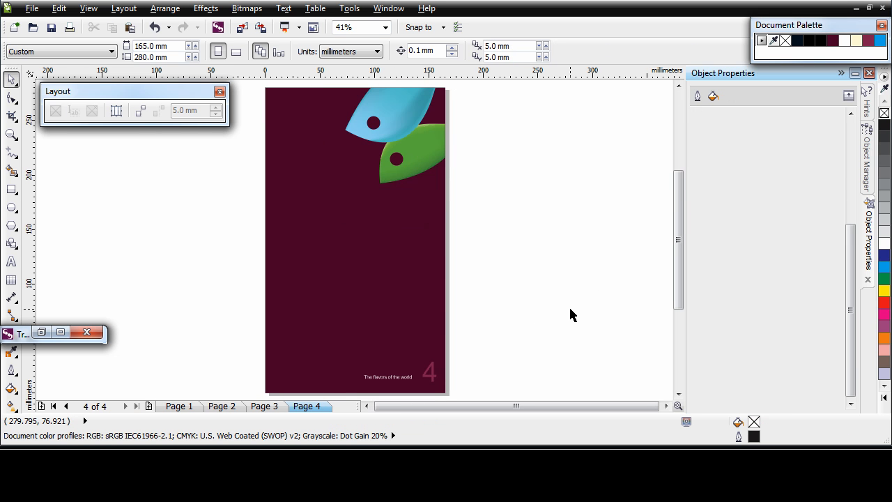
Turn on Alignment Guides and go to page 3
{"action": "left_click", "coordinate": [88, 8]}
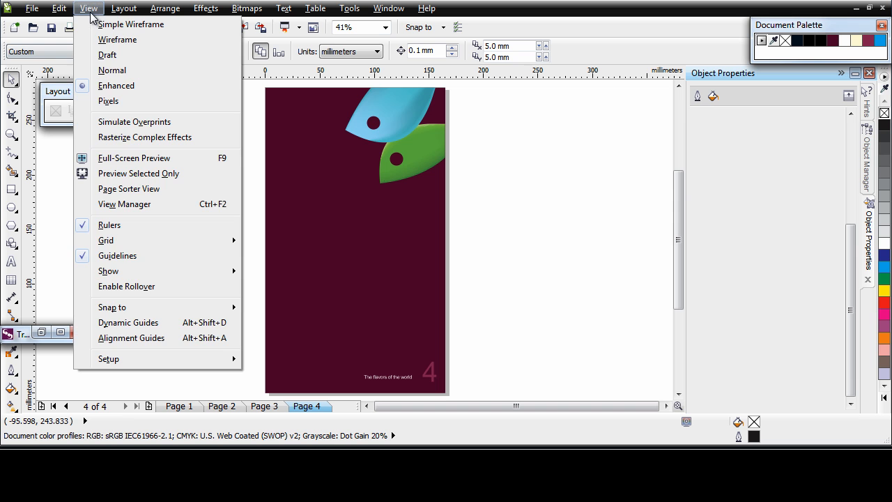
{"action": "left_click", "coordinate": [142, 338]}
{"action": "left_click", "coordinate": [261, 406]}
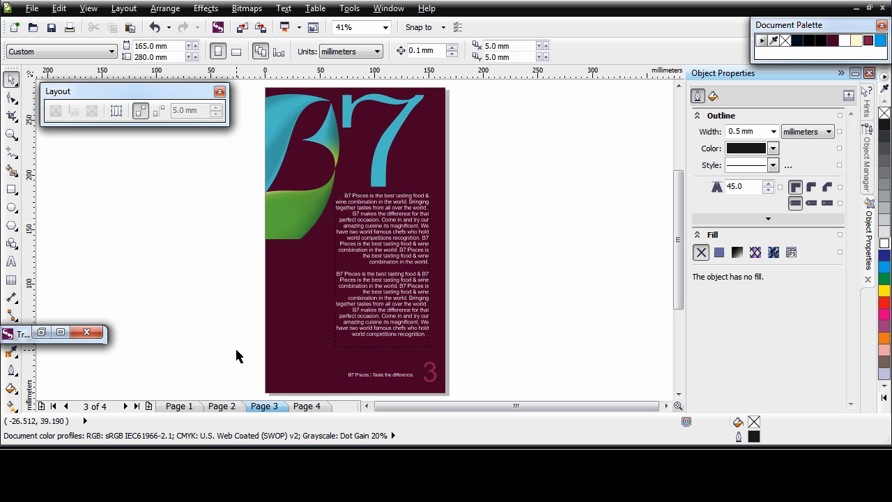
Shift page 3's paragraph text frame about 5 mm to the right, towards the page number's right edge
{"action": "key", "text": "z"}
{"action": "left_click_drag", "start_coordinate": [264, 280], "coordinate": [481, 401]}
{"action": "left_click", "coordinate": [446, 185]}
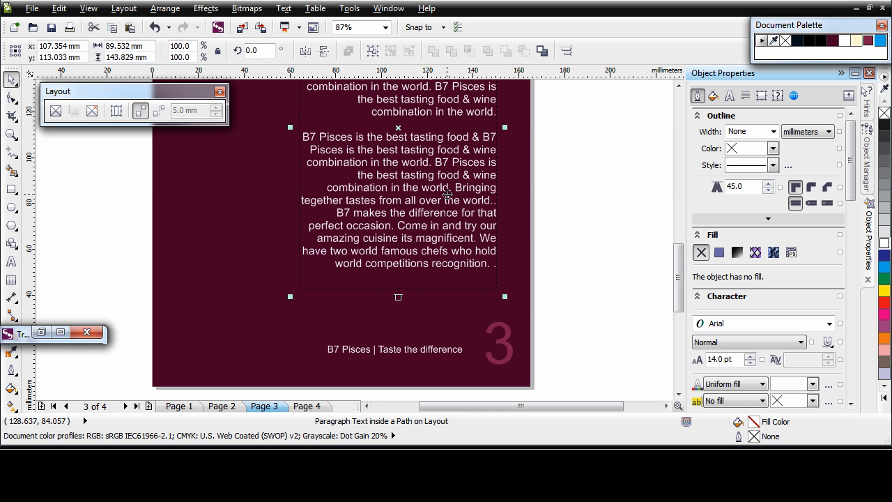
{"action": "mouse_move", "coordinate": [452, 253]}
{"action": "left_mouse_down"}
{"action": "mouse_move", "coordinate": [460, 263]}
{"action": "mouse_move", "coordinate": [457, 251]}
{"action": "left_mouse_up"}
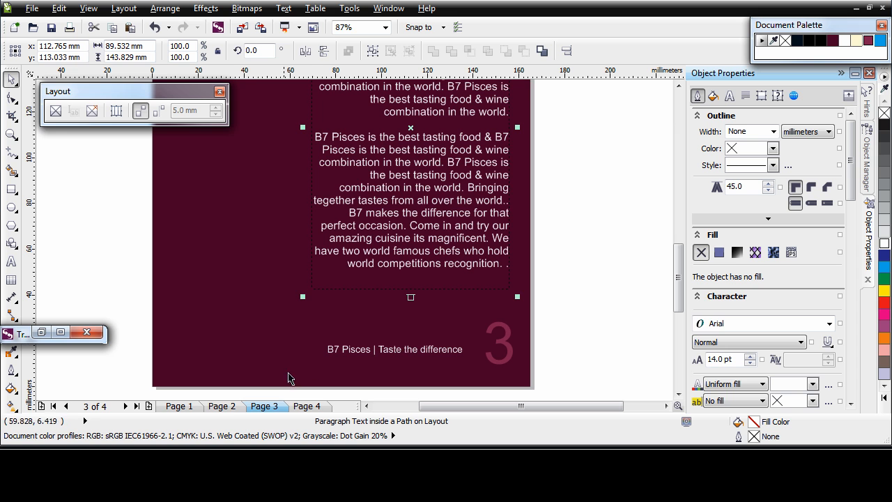
On page 2, nudge the footer text down towards the page number's base and centre the paragraph text frame horizontally at 82.5 mm
{"action": "left_click", "coordinate": [222, 405]}
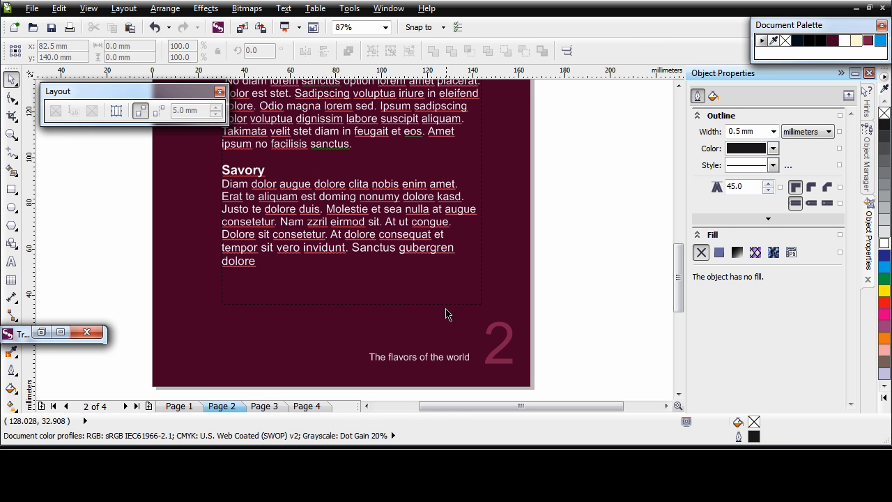
{"action": "left_click", "coordinate": [445, 359]}
{"action": "left_click_drag", "start_coordinate": [437, 357], "coordinate": [434, 360]}
{"action": "left_click", "coordinate": [399, 230]}
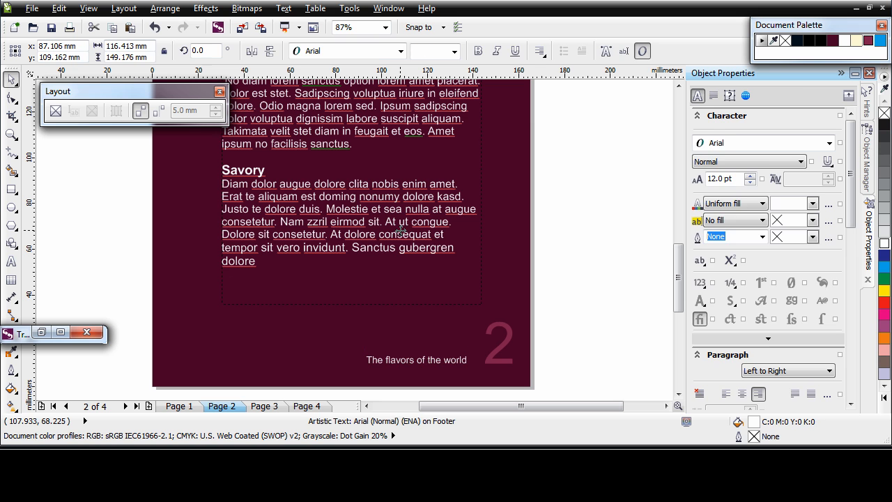
{"action": "left_click_drag", "start_coordinate": [355, 236], "coordinate": [347, 237]}
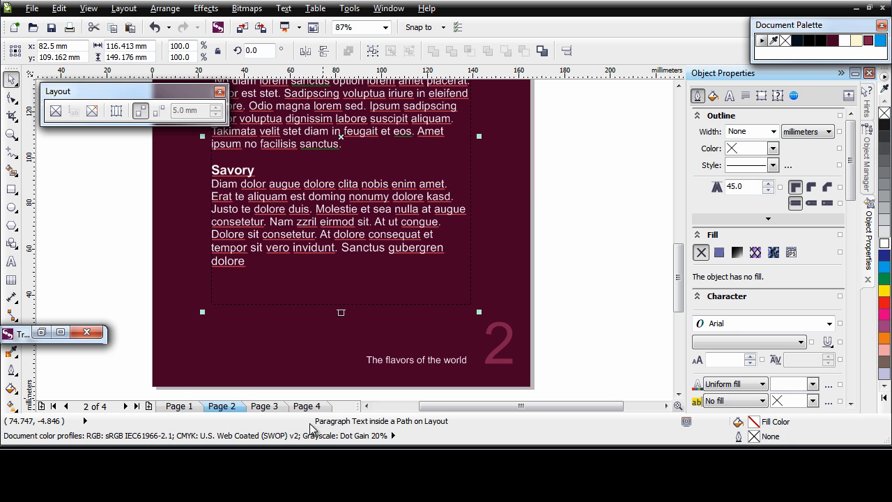
On page 1, centre the title, line, tagline and footer horizontally at 82.5 mm, raising the tagline to just below the line
{"action": "left_click", "coordinate": [190, 407]}
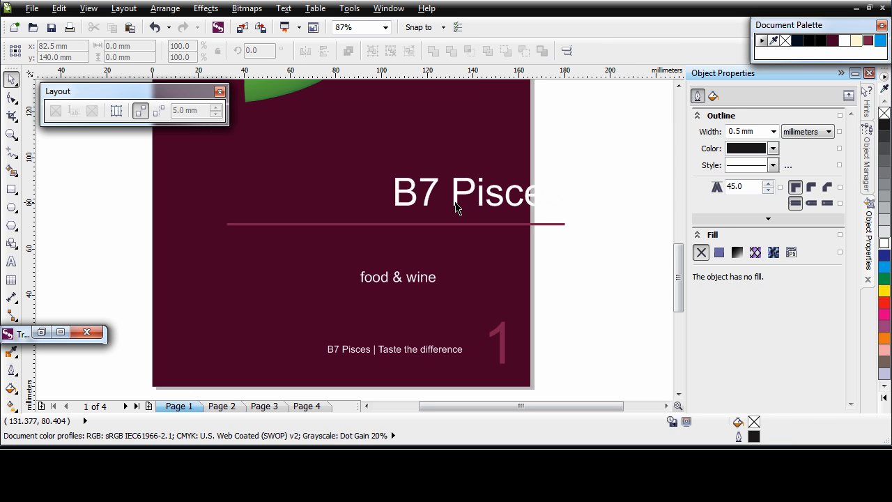
{"action": "left_click", "coordinate": [457, 206]}
{"action": "left_click_drag", "start_coordinate": [481, 193], "coordinate": [341, 196]}
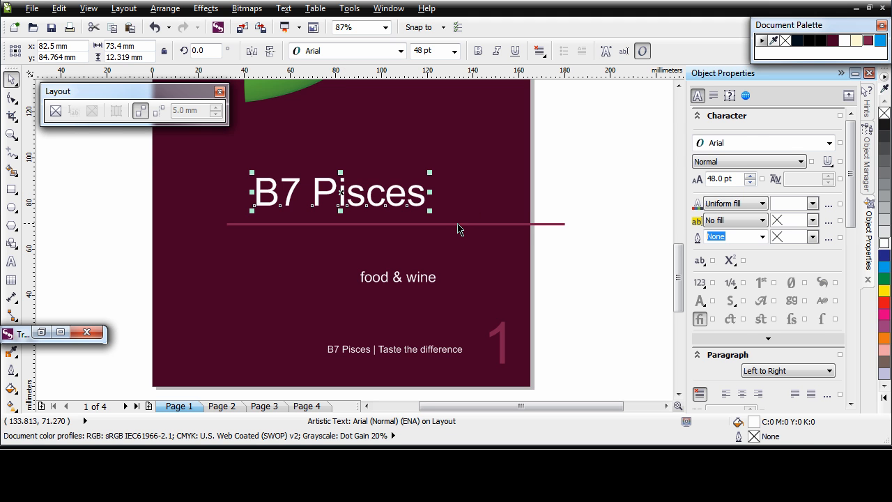
{"action": "left_click_drag", "start_coordinate": [456, 226], "coordinate": [358, 226]}
{"action": "left_click_drag", "start_coordinate": [401, 282], "coordinate": [339, 252]}
{"action": "left_click_drag", "start_coordinate": [387, 354], "coordinate": [344, 358]}
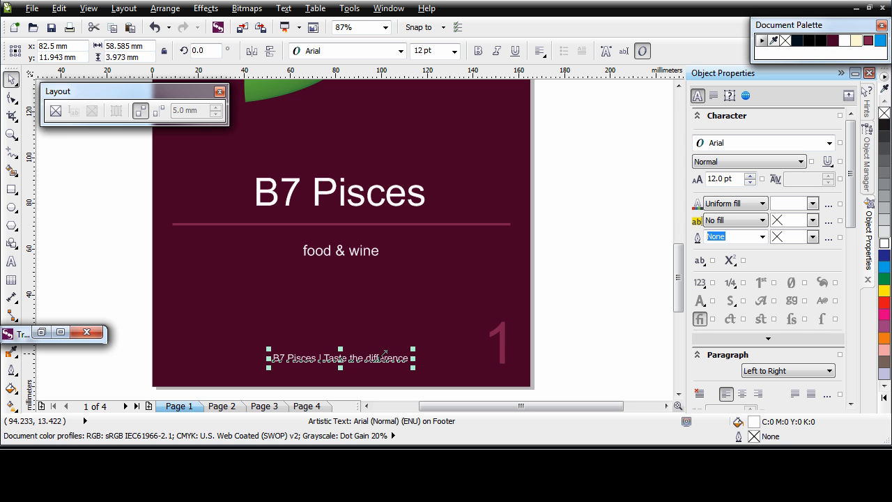
{"action": "left_click", "coordinate": [579, 302]}
{"action": "key", "text": "shift+F4"}
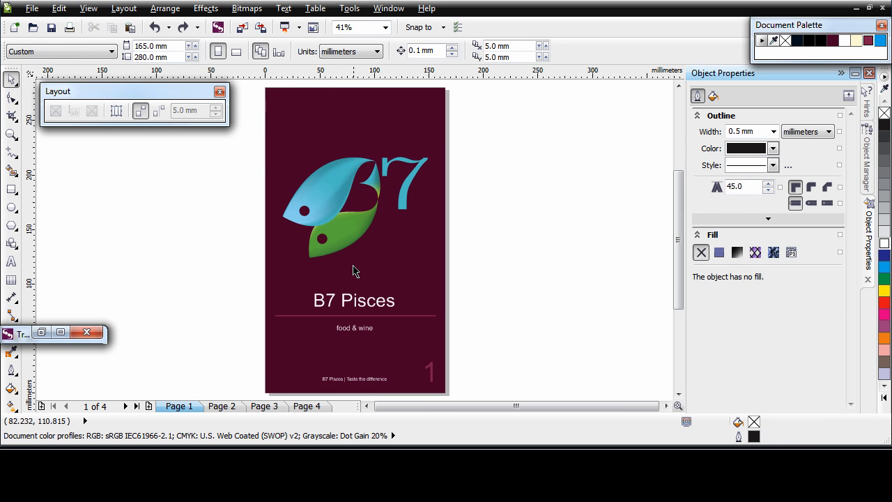
Go to page 2 and show the baseline grid over its body text
{"action": "left_click", "coordinate": [228, 406]}
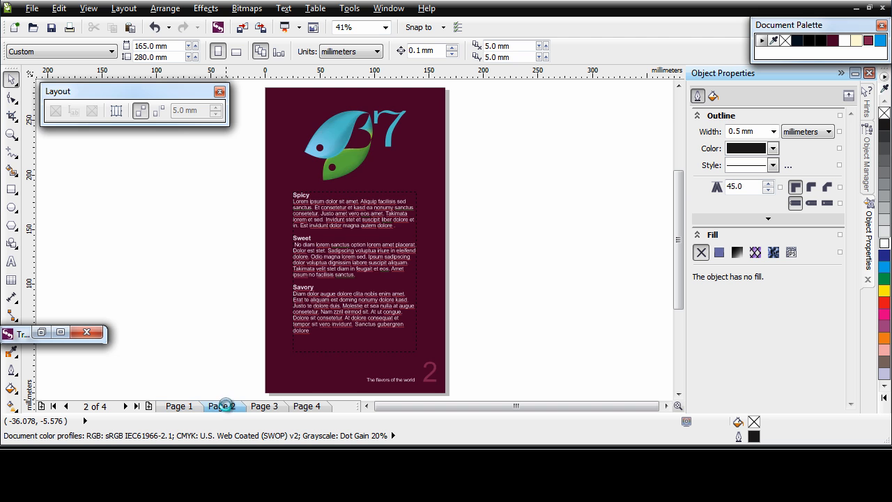
{"action": "left_click", "coordinate": [11, 134]}
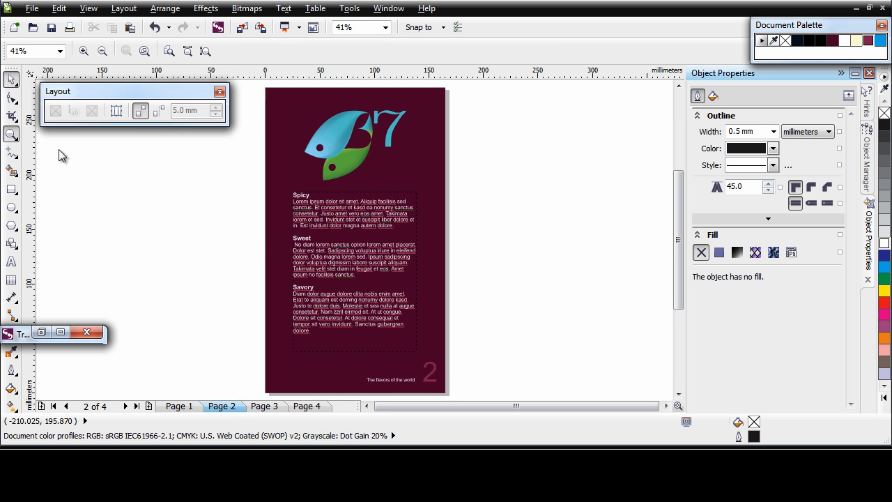
{"action": "left_click_drag", "start_coordinate": [263, 202], "coordinate": [449, 381]}
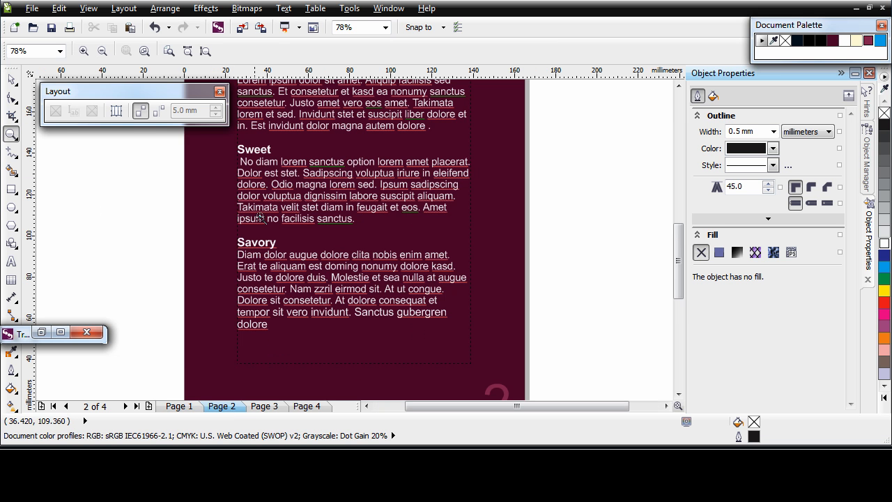
{"action": "left_click", "coordinate": [91, 9]}
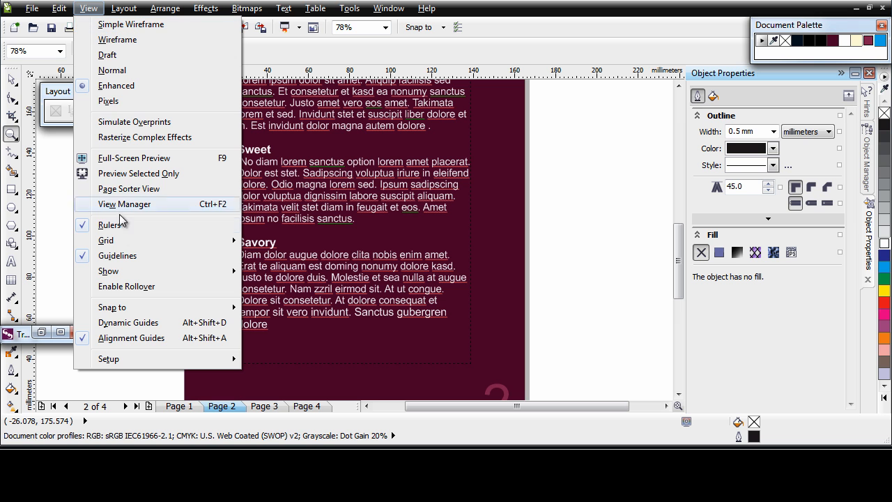
{"action": "mouse_move", "coordinate": [151, 240]}
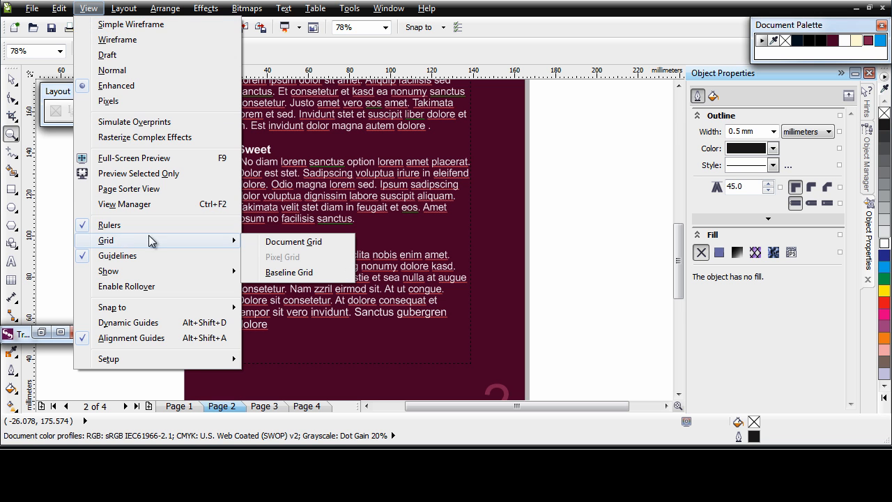
{"action": "left_click", "coordinate": [278, 272]}
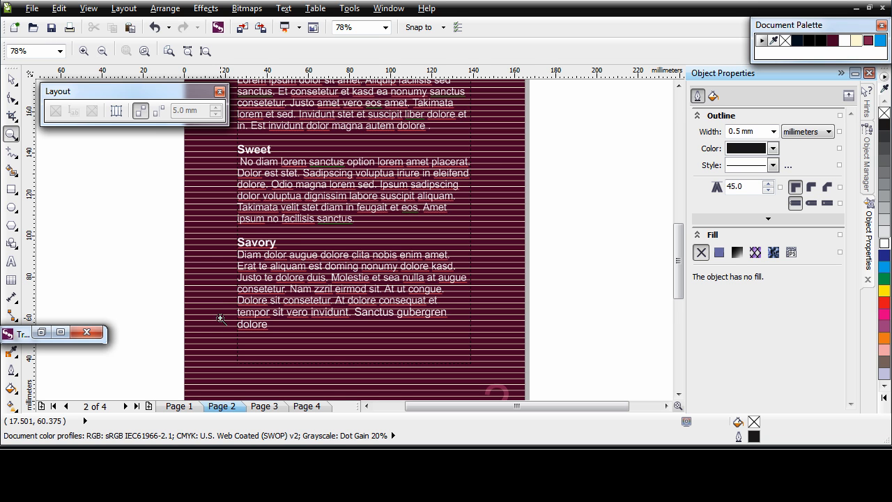
Align page 2's paragraph text to the baseline grid
{"action": "key", "text": "space"}
{"action": "left_click", "coordinate": [344, 303]}
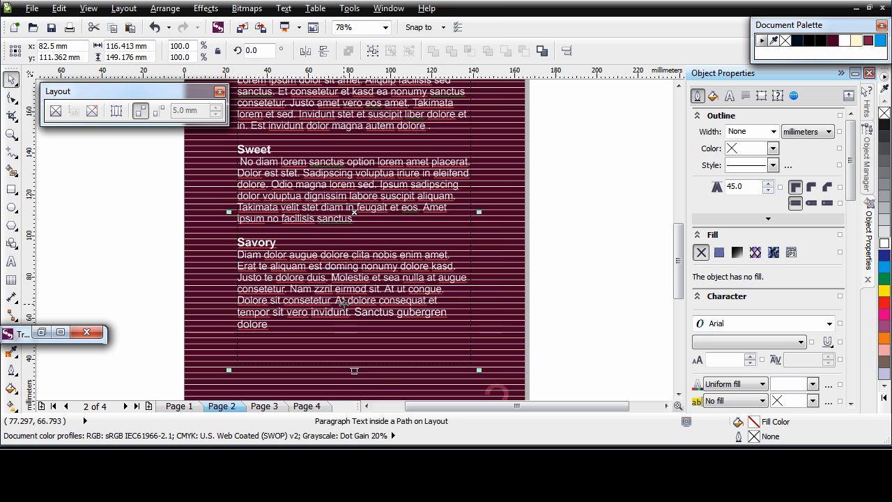
{"action": "right_click", "coordinate": [343, 303]}
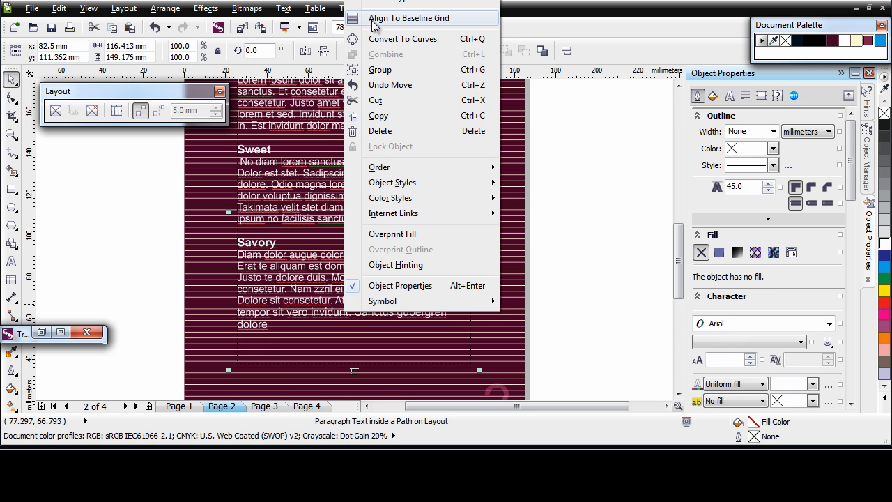
{"action": "left_click", "coordinate": [441, 23]}
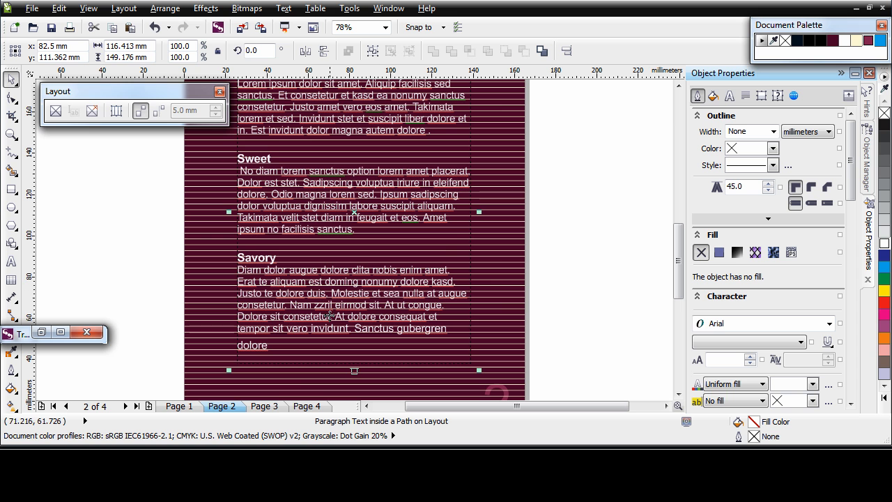
Align the paragraph text on page 3 to the baseline grid and deselect it
{"action": "left_click", "coordinate": [271, 406]}
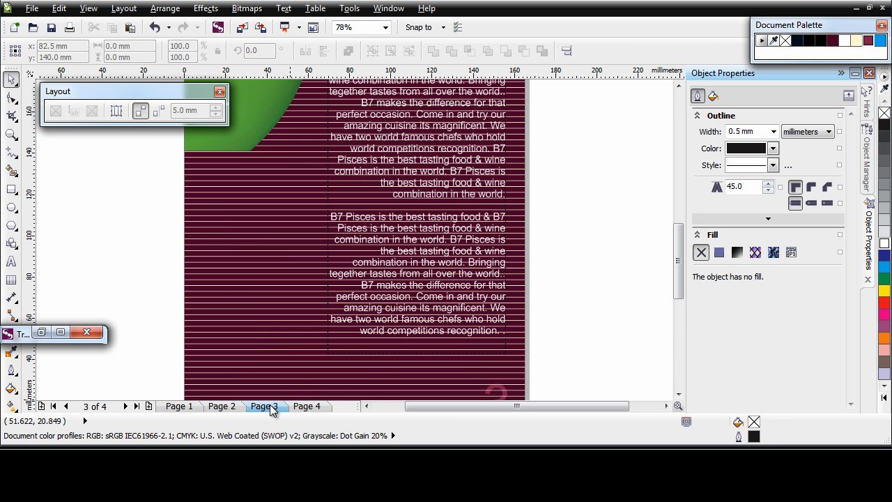
{"action": "left_click", "coordinate": [421, 186]}
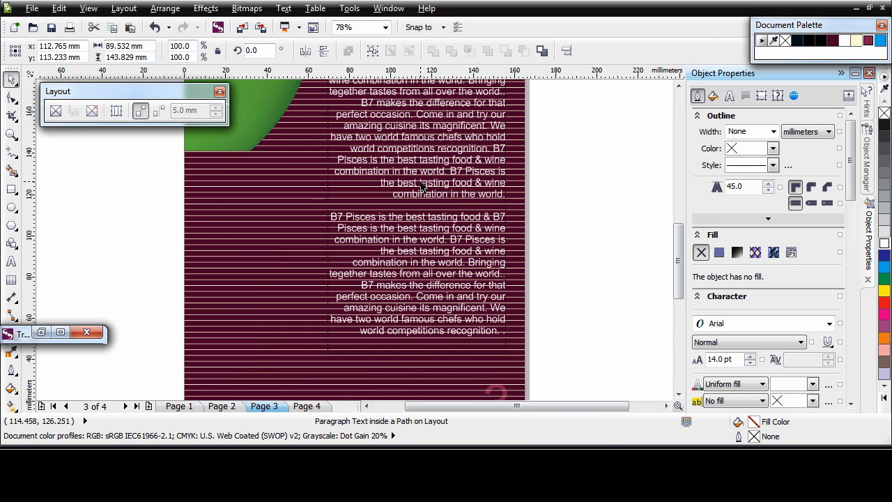
{"action": "right_click", "coordinate": [417, 183]}
{"action": "left_click", "coordinate": [482, 234]}
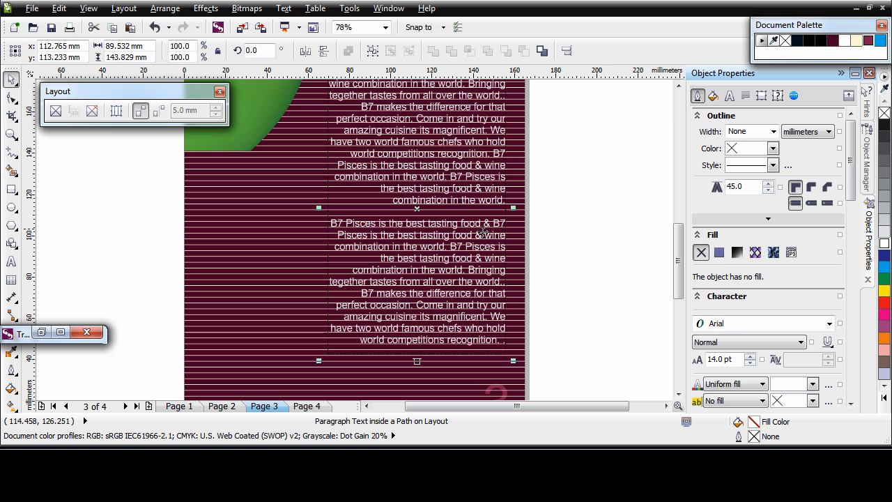
{"action": "left_click", "coordinate": [615, 290]}
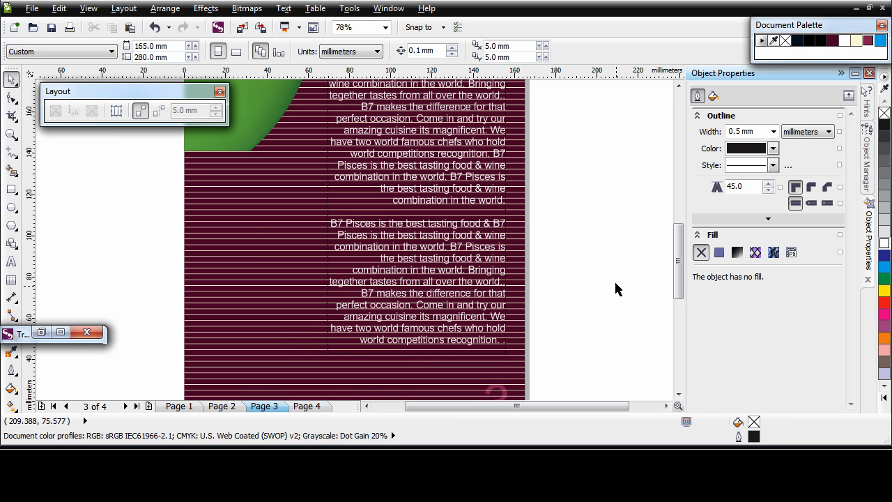
Hide the baseline grid and return to page 1
{"action": "left_click", "coordinate": [88, 8]}
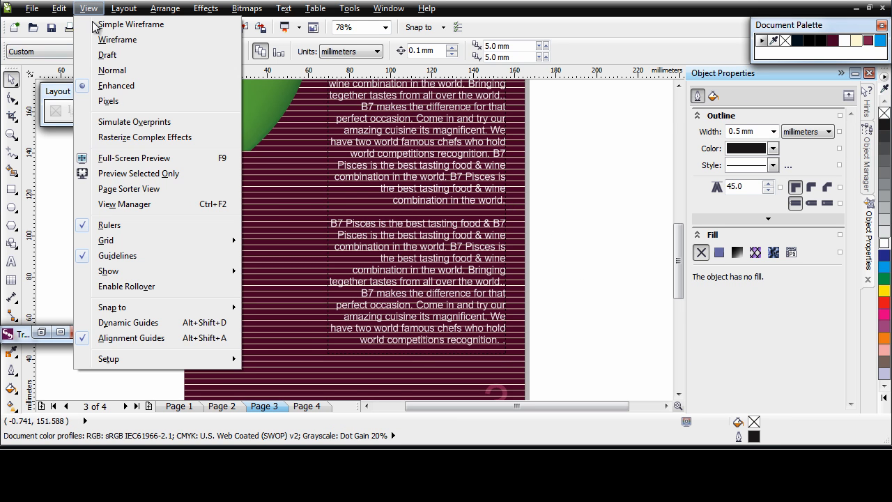
{"action": "mouse_move", "coordinate": [134, 242]}
{"action": "left_click", "coordinate": [288, 272]}
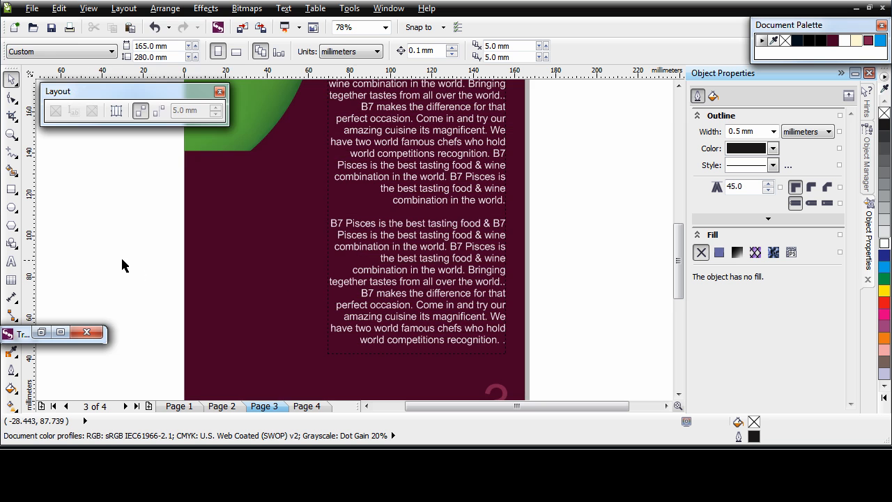
{"action": "key", "text": "shift+F4"}
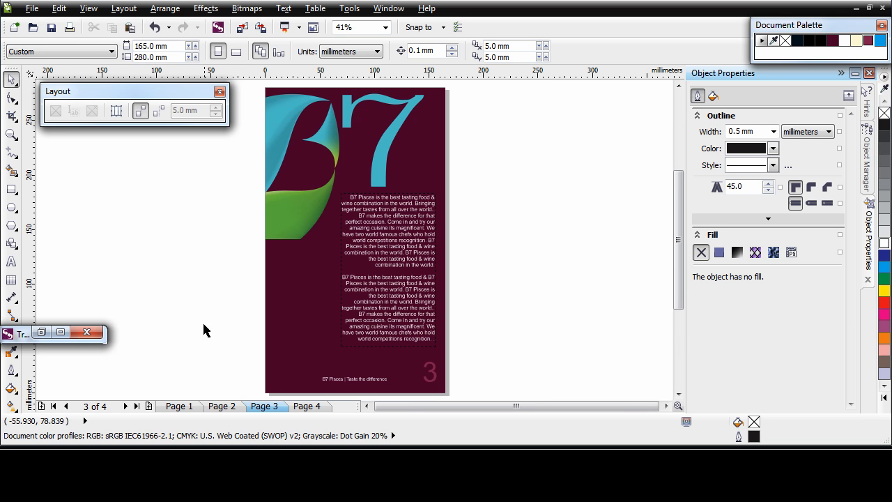
{"action": "left_click", "coordinate": [178, 405]}
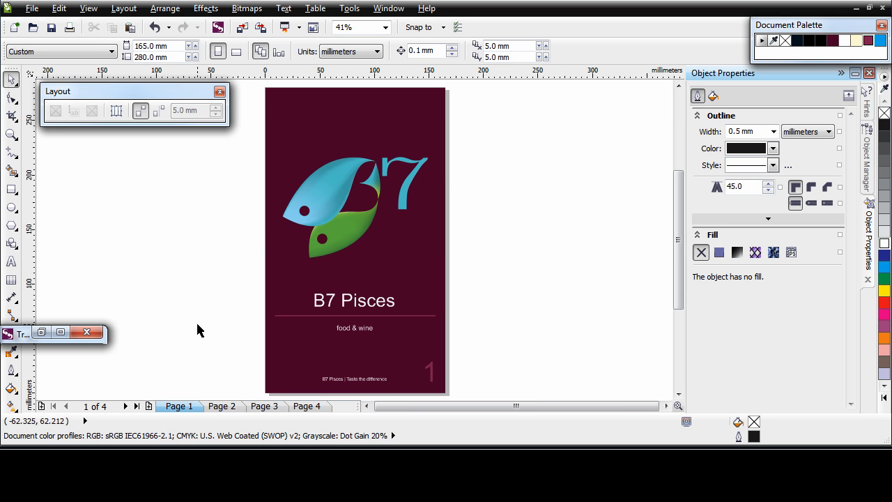